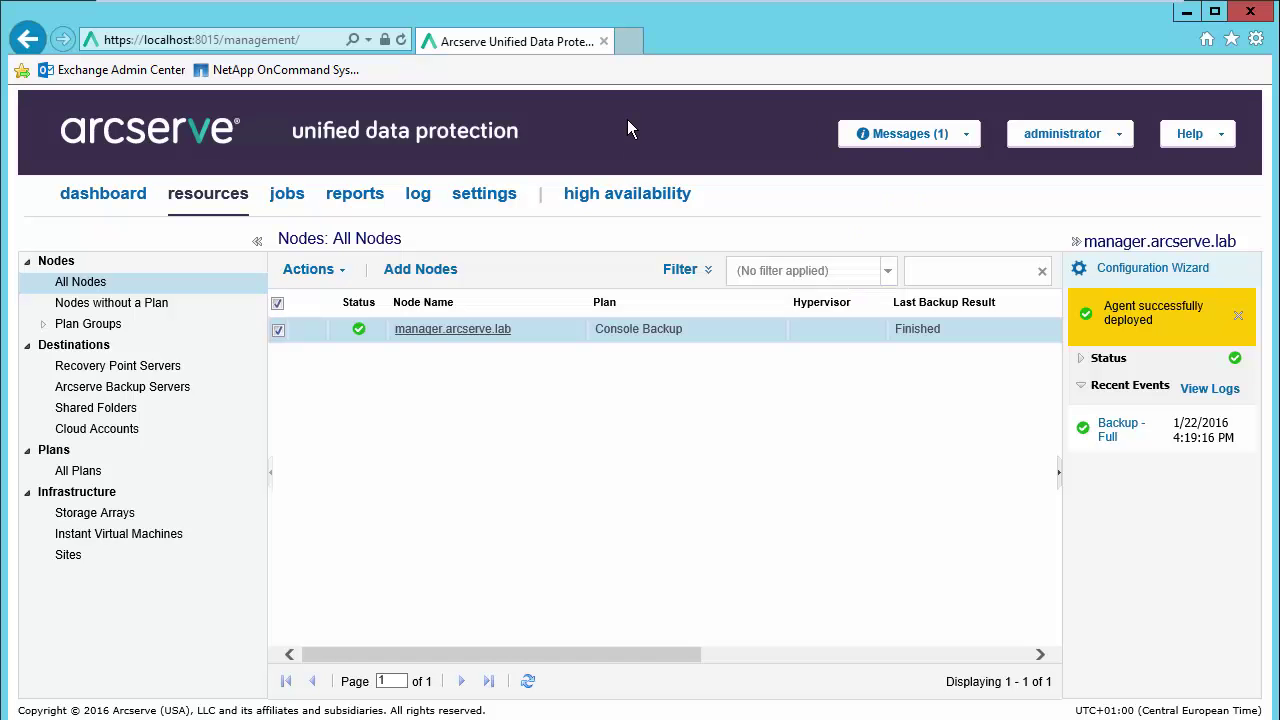
Step: Check the dashboard, then begin a Hyper-V import for host 'Hyper-V'
click(84, 205)
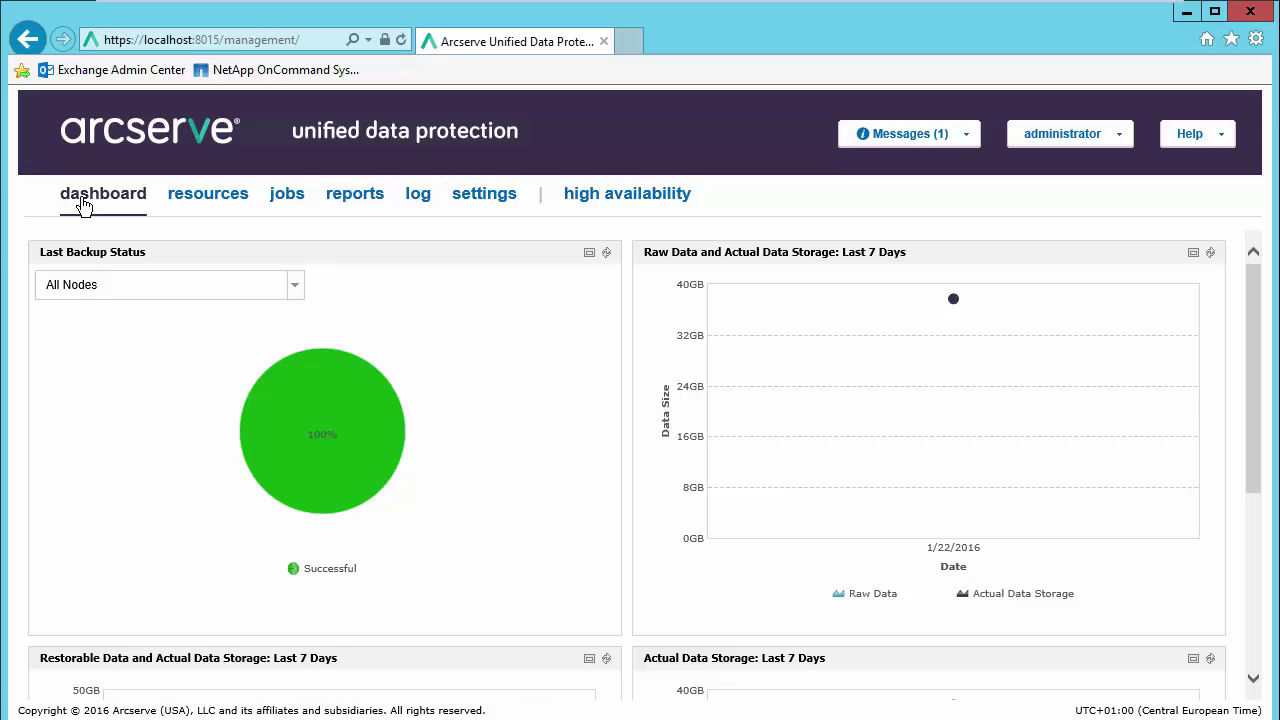
click(203, 202)
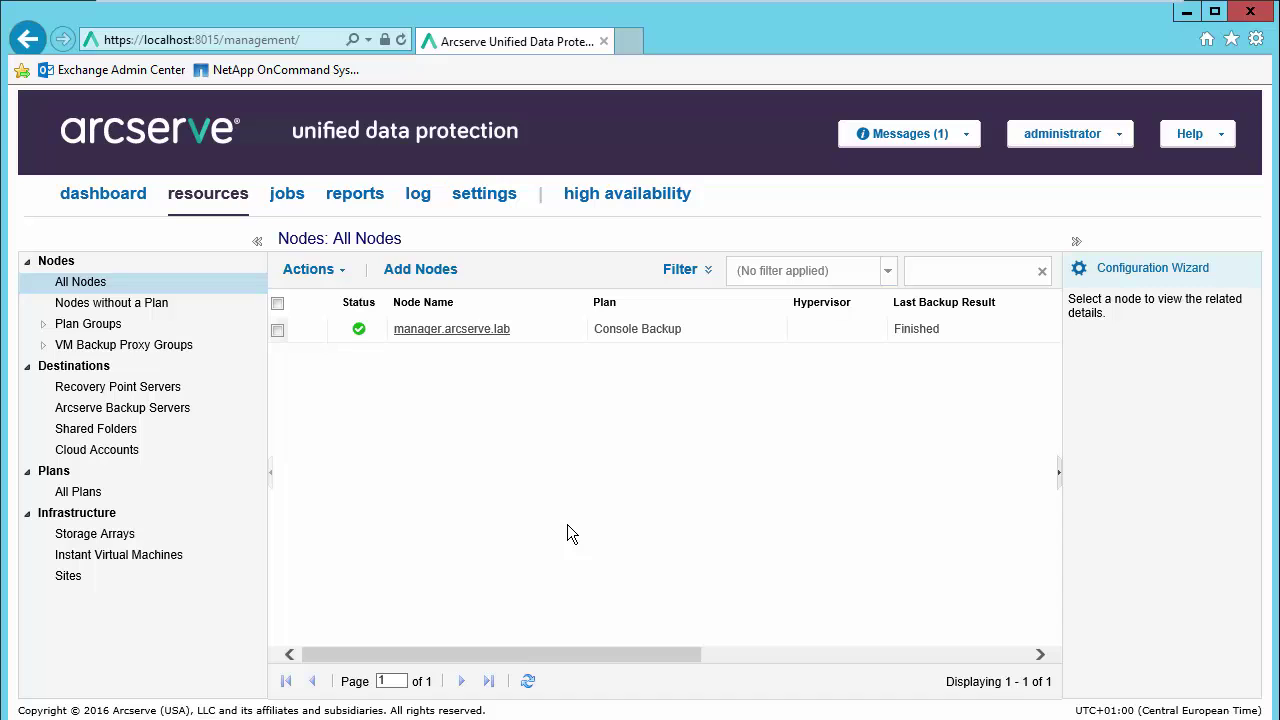
click(426, 282)
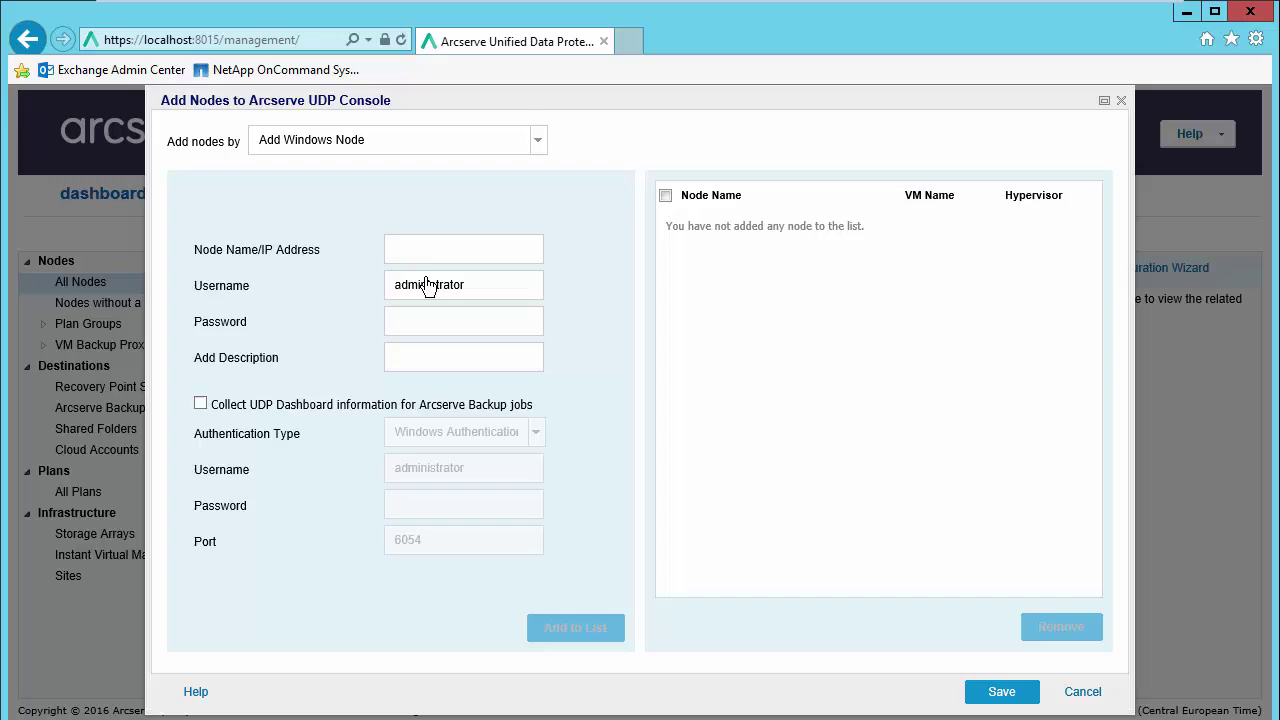
click(541, 150)
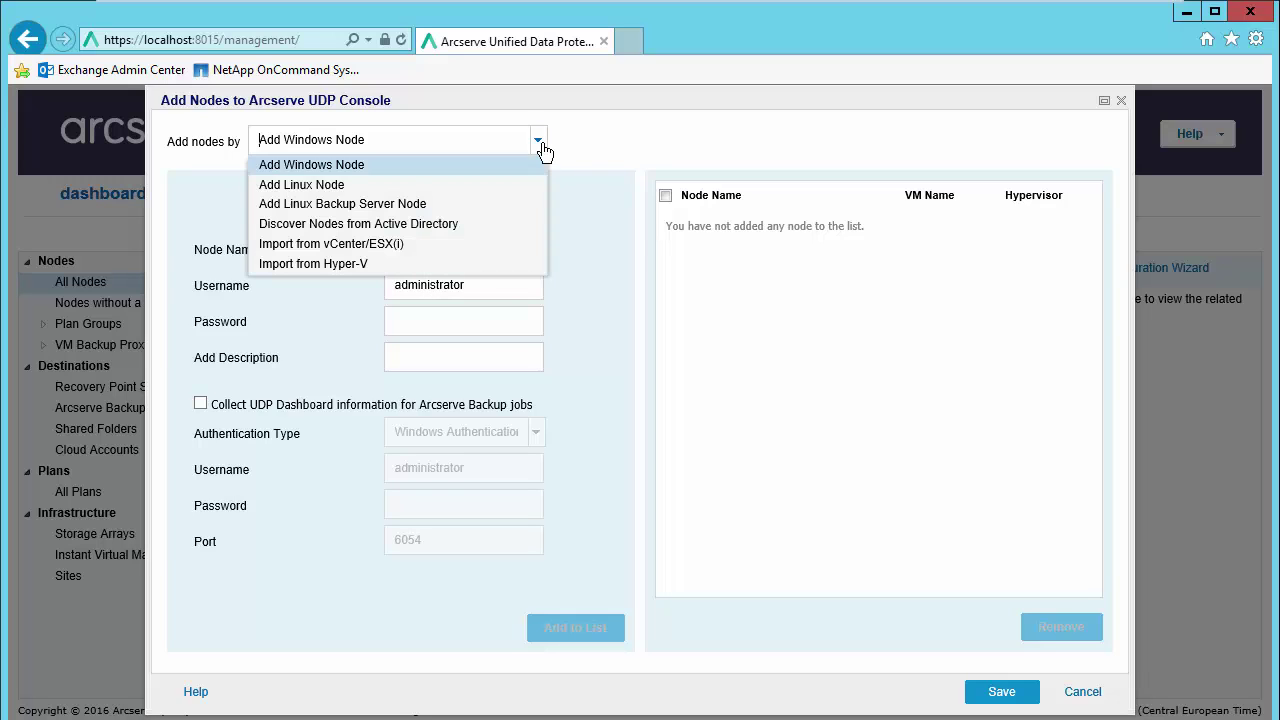
click(412, 263)
click(455, 364)
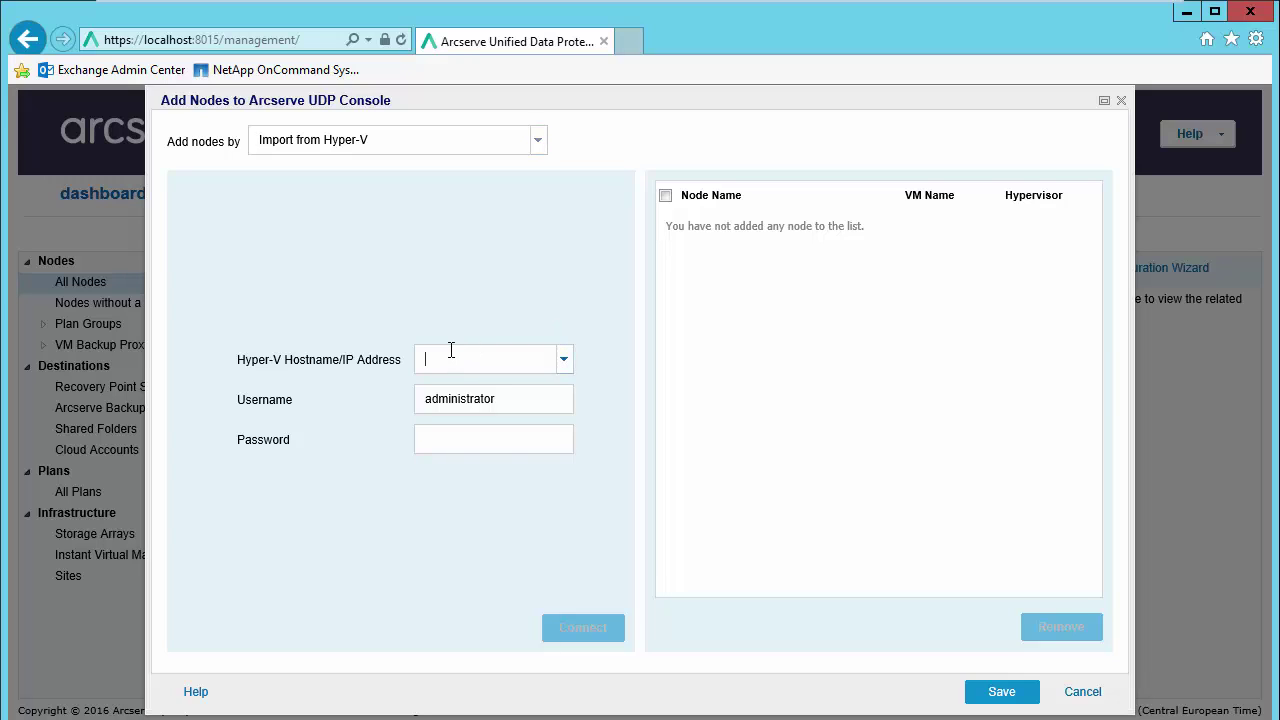
text(Hyper-V)
Step: Enter the arcserve domain username and the account password, and connect to the Hyper-V host
click(425, 390)
text(arcserve\)
click(457, 441)
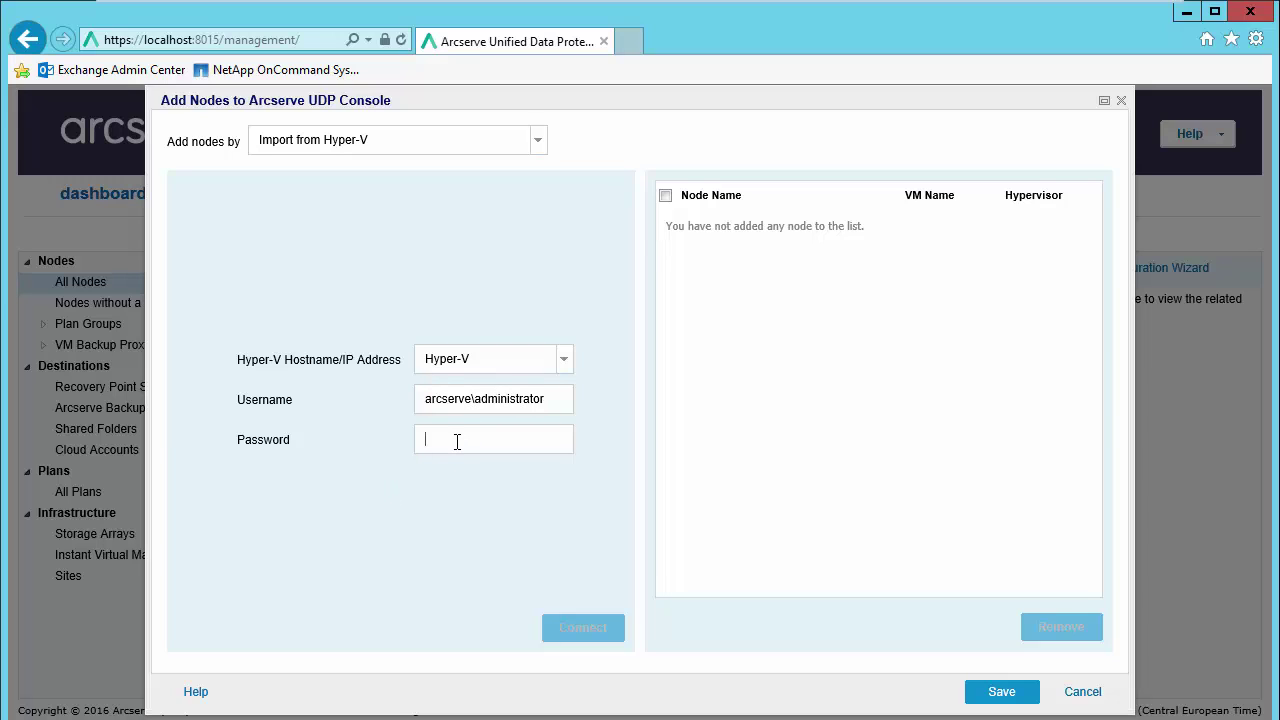
text(********)
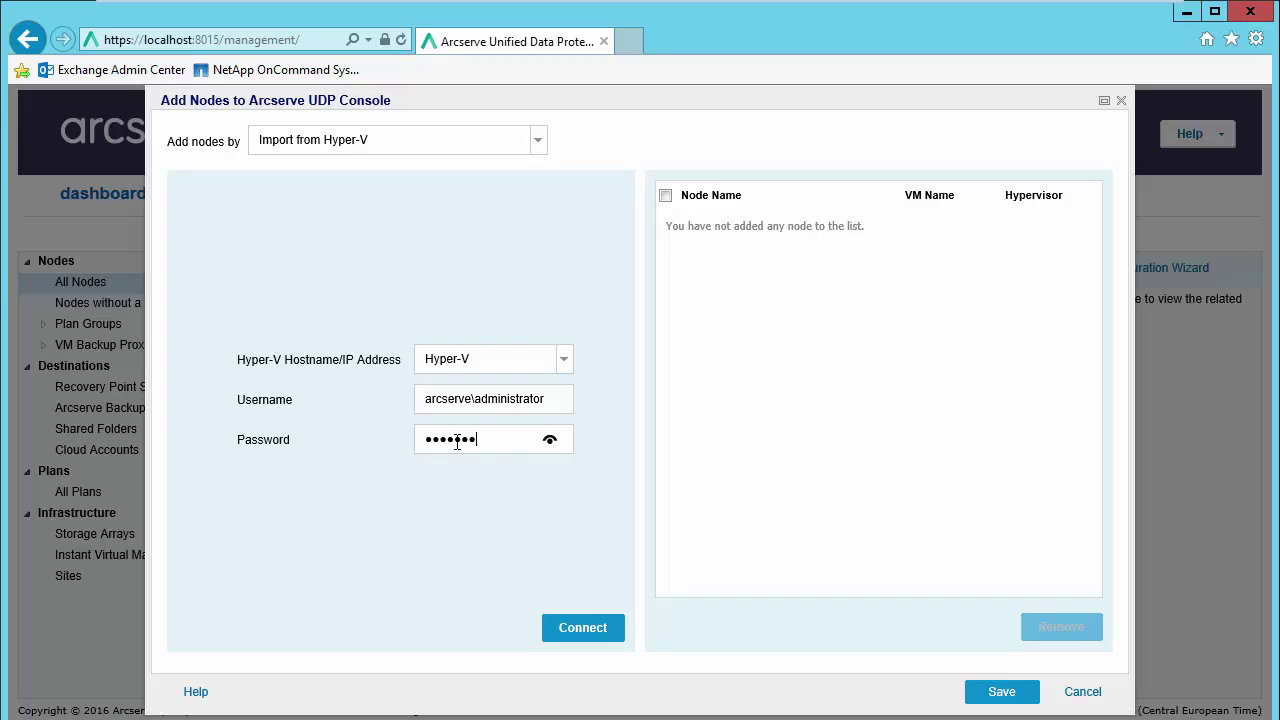
text(***)
click(591, 634)
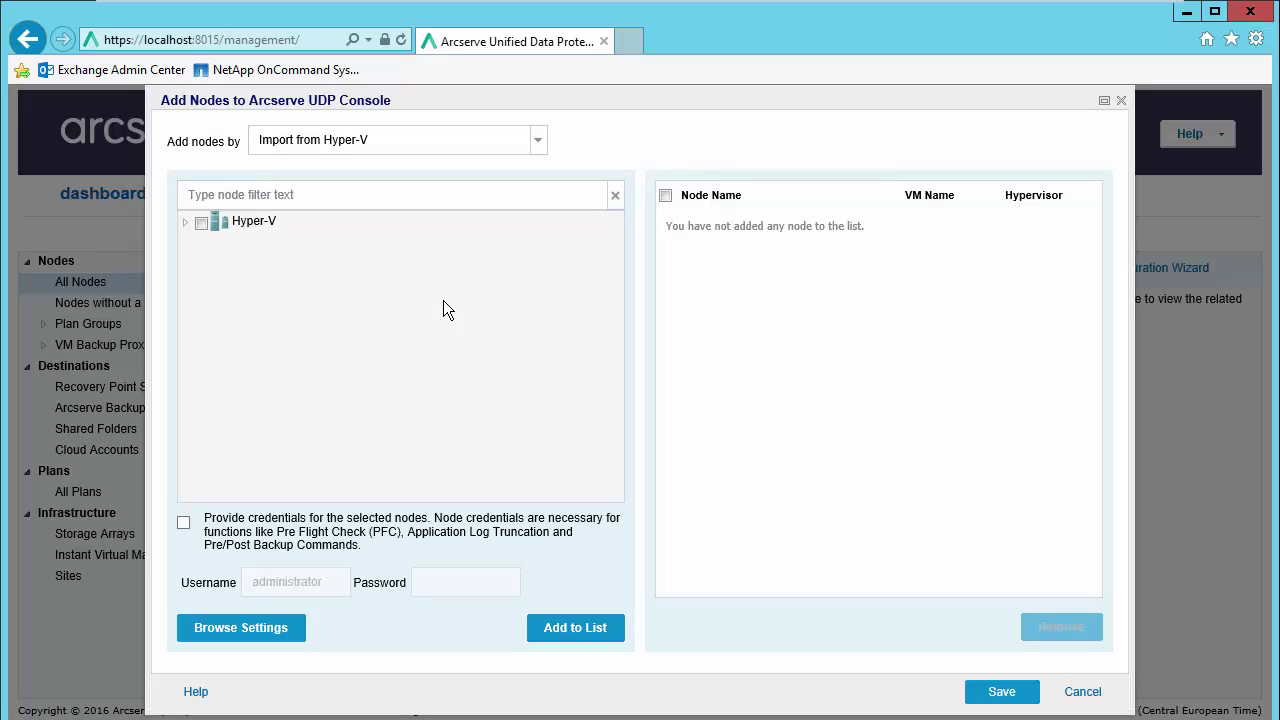
Step: Add centosvm02 and w2k12r2vm02 to the list and save them as nodes
click(186, 222)
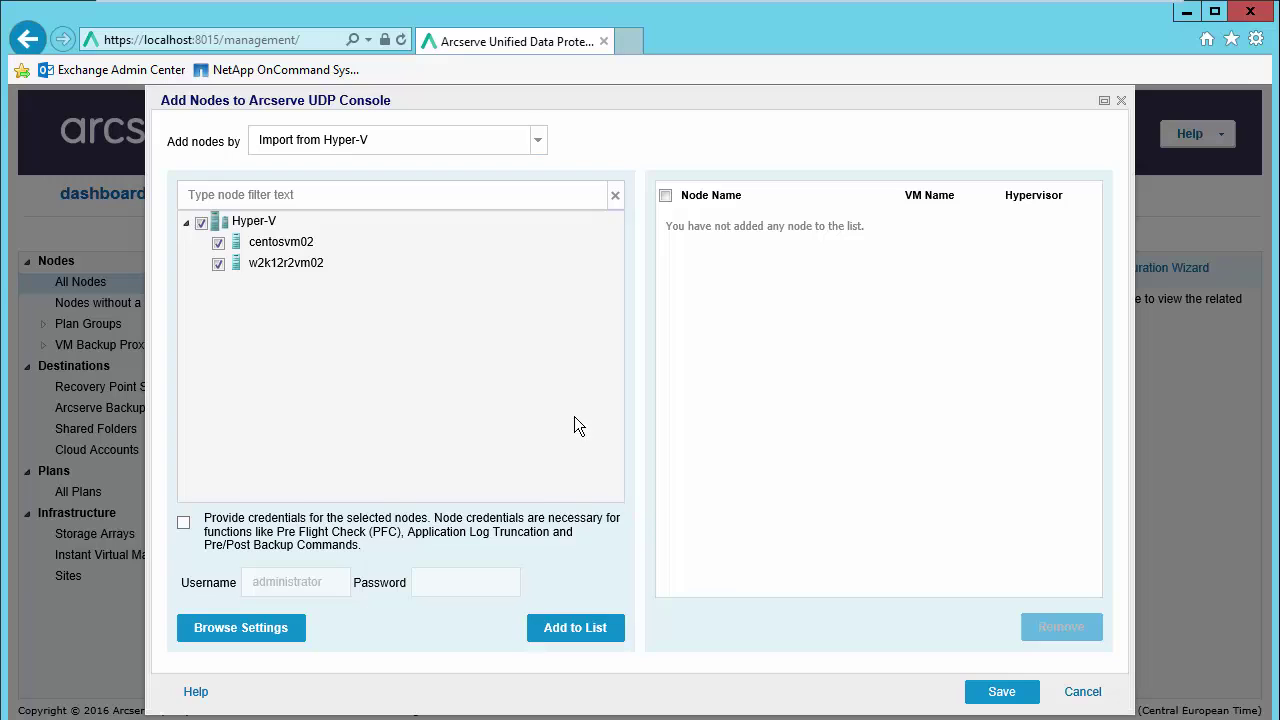
click(585, 640)
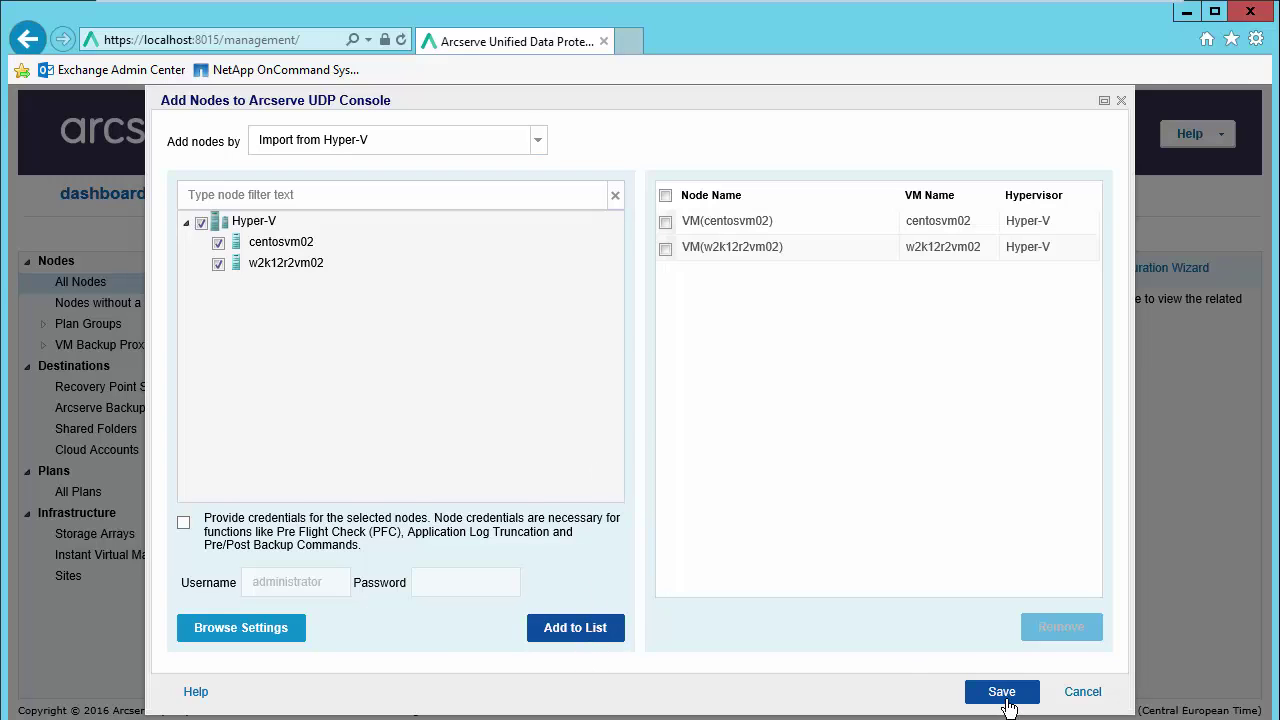
click(1002, 692)
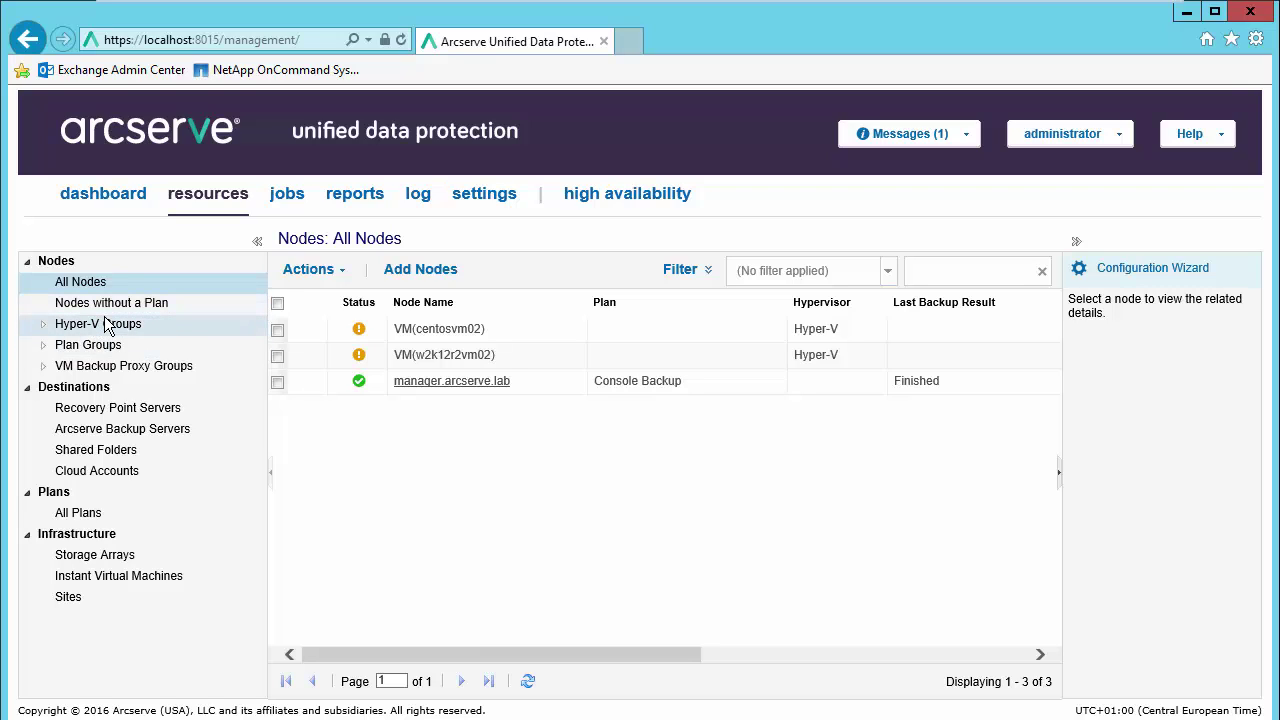
Step: Connect to the vCenter/ESX(i) host 'vsp' using the account password
click(418, 275)
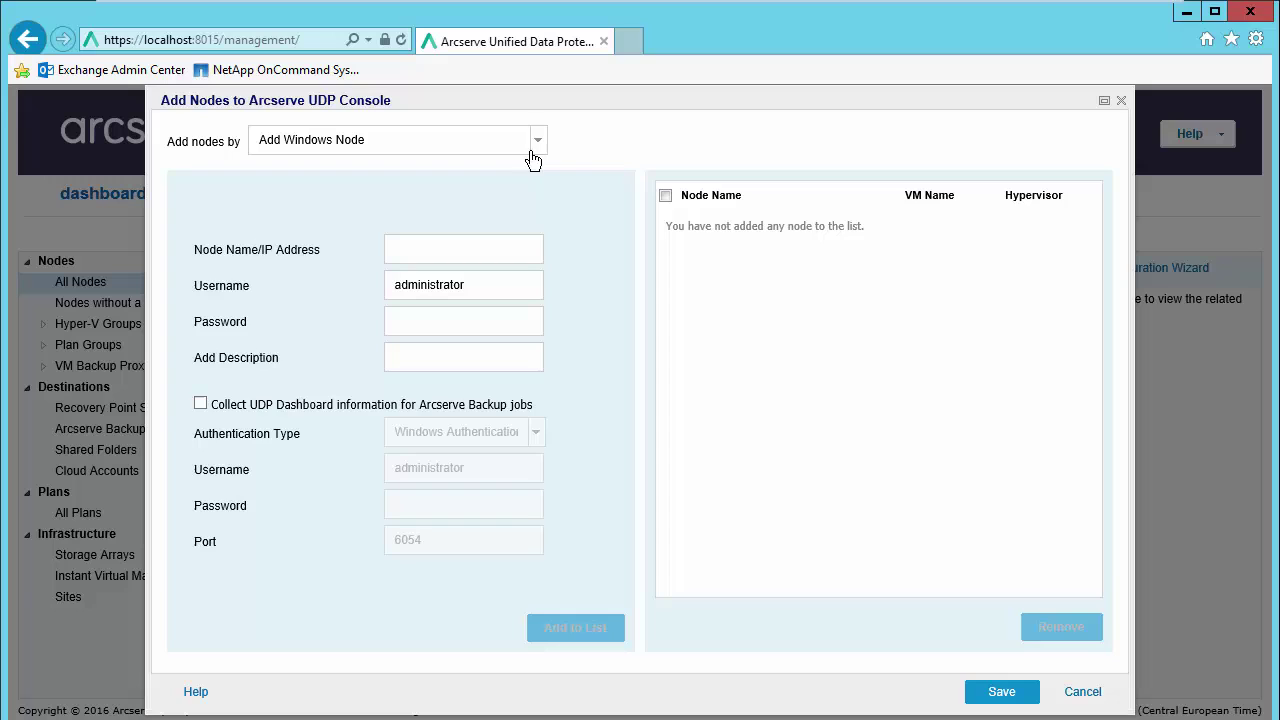
click(538, 145)
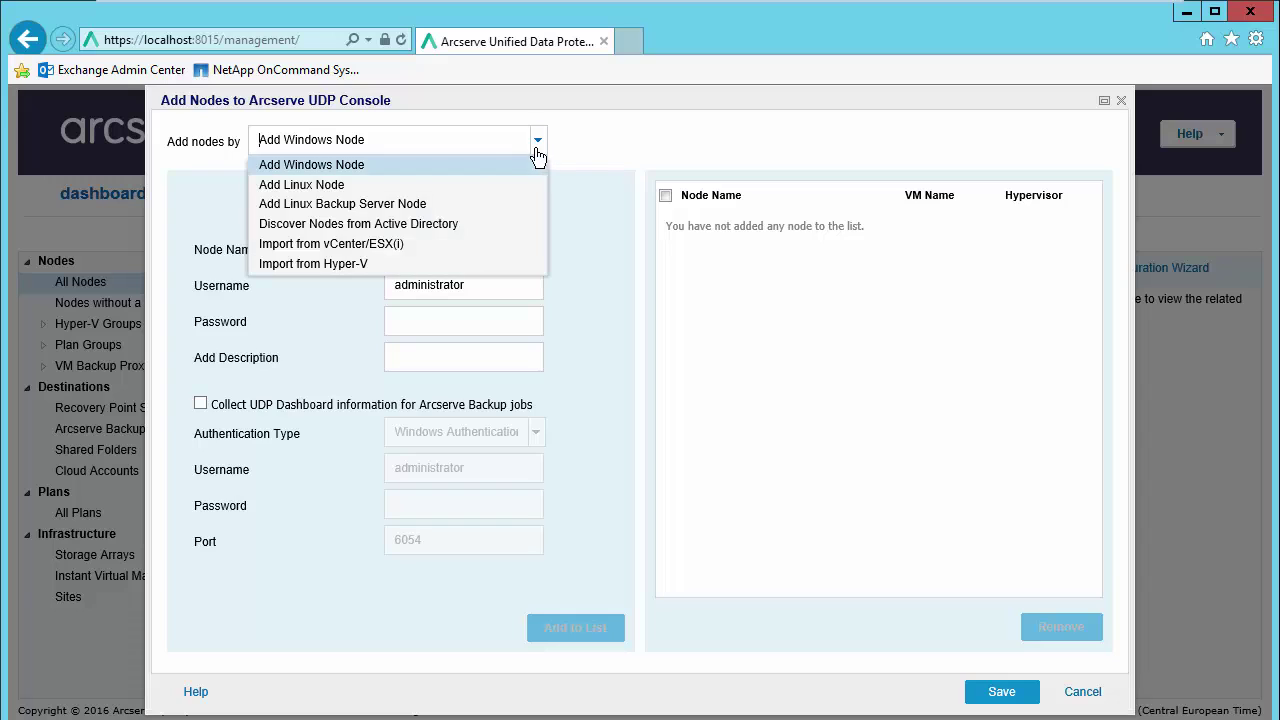
click(396, 244)
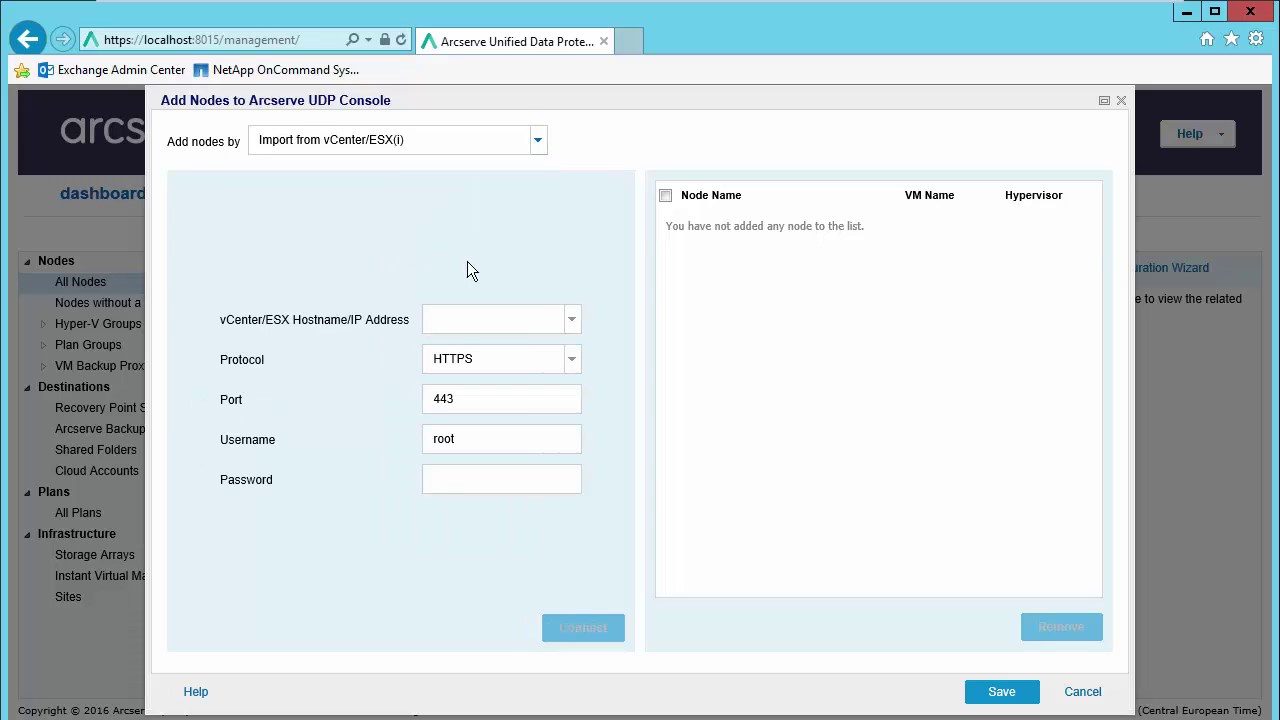
click(512, 314)
text(vsphere)
click(474, 479)
text(***********)
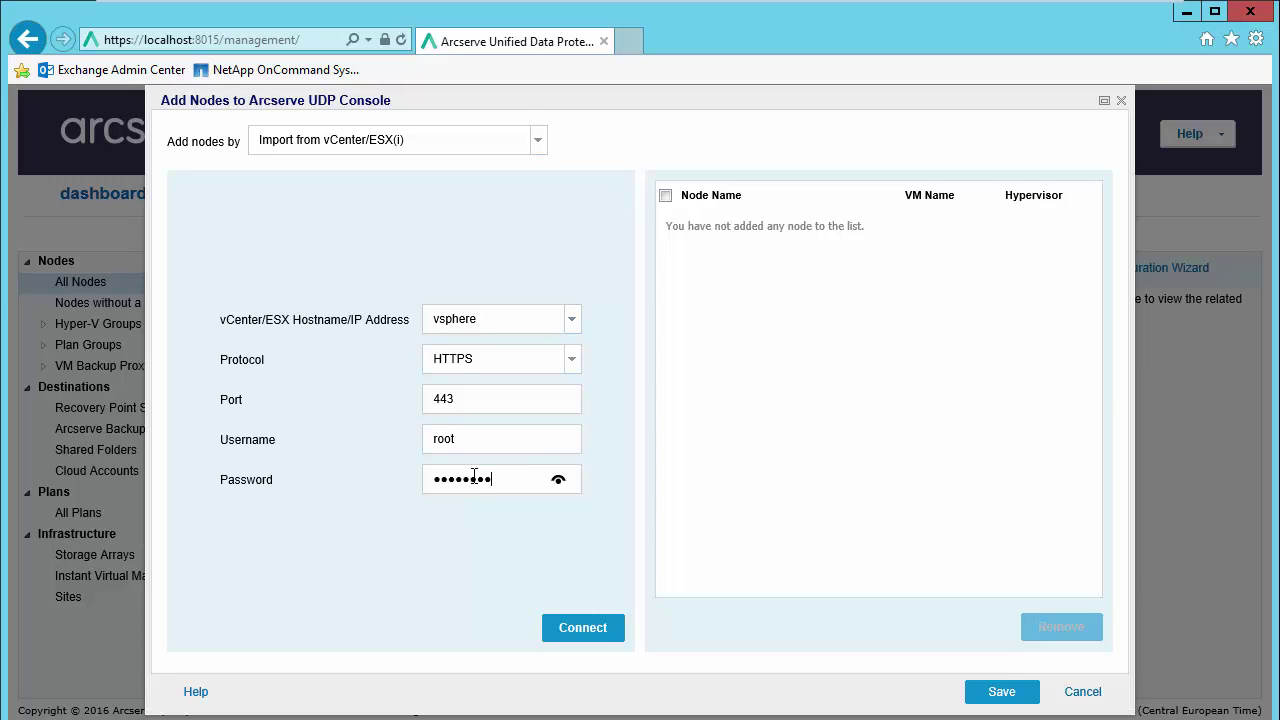
text(*)
click(588, 628)
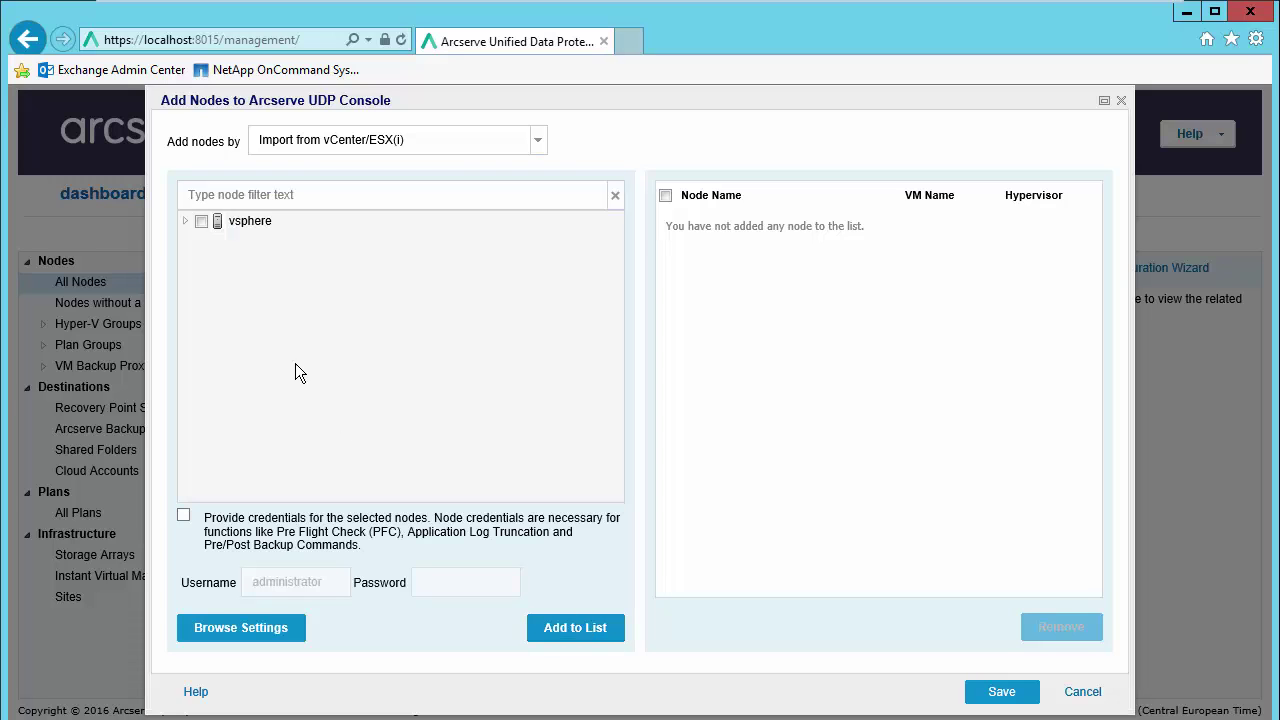
Step: Add centosvm01, FSHA-Appliance and w2k12r2vm01 to the list and save them as nodes
click(186, 221)
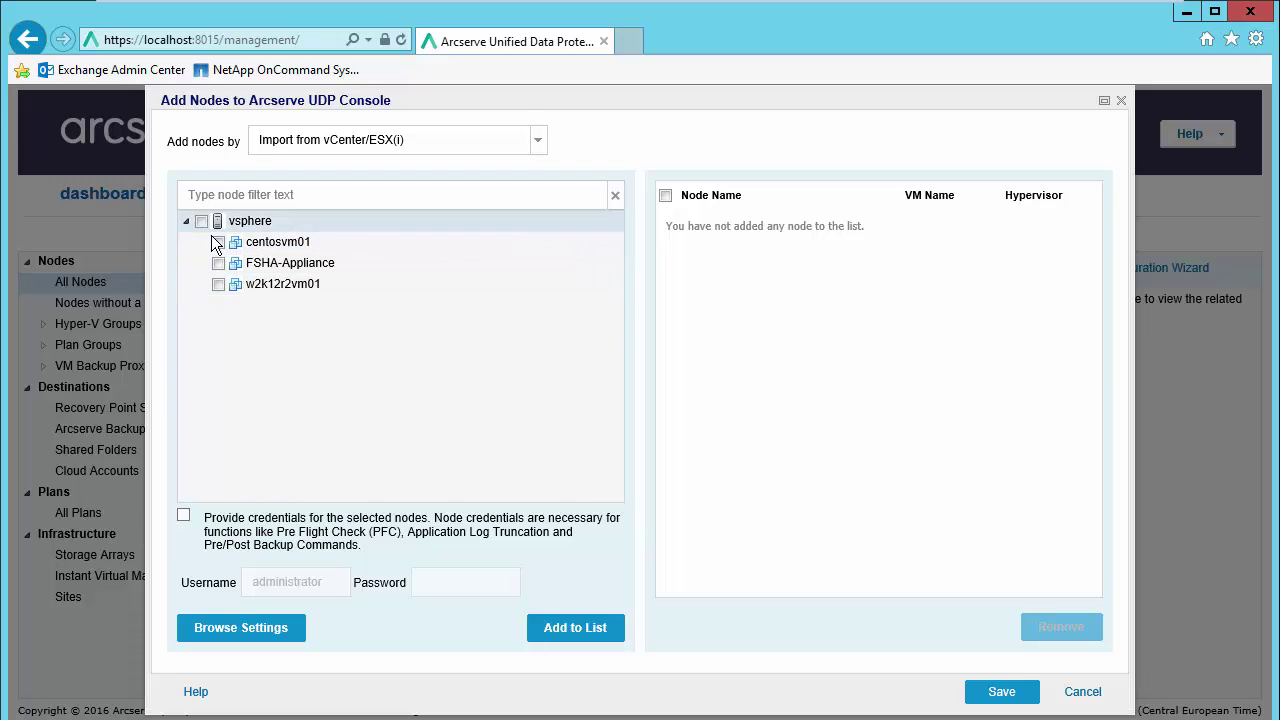
click(201, 221)
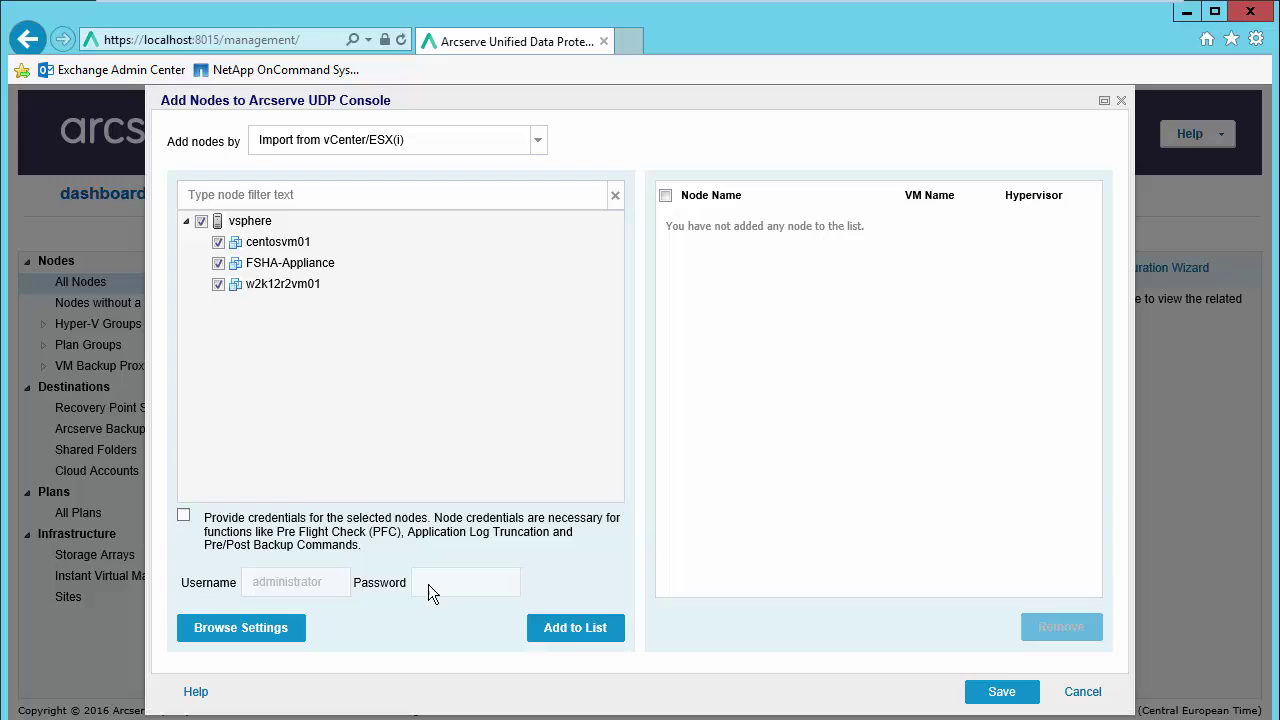
click(570, 628)
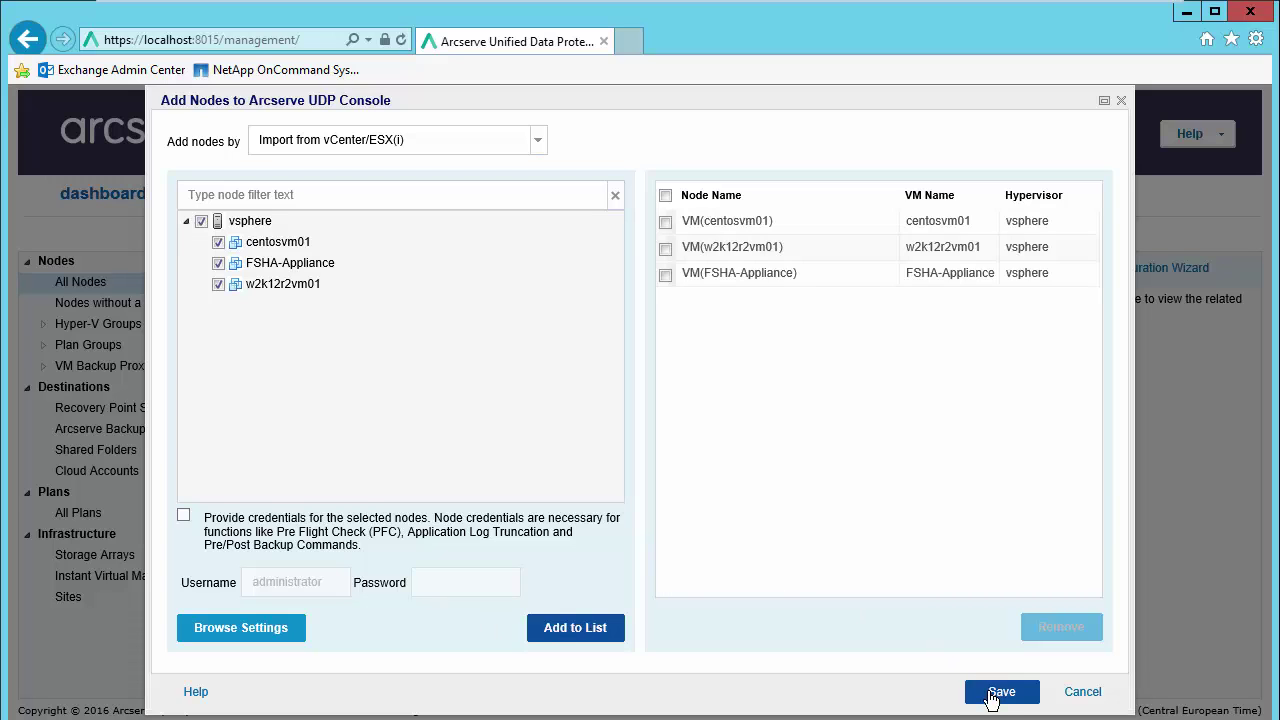
click(1000, 690)
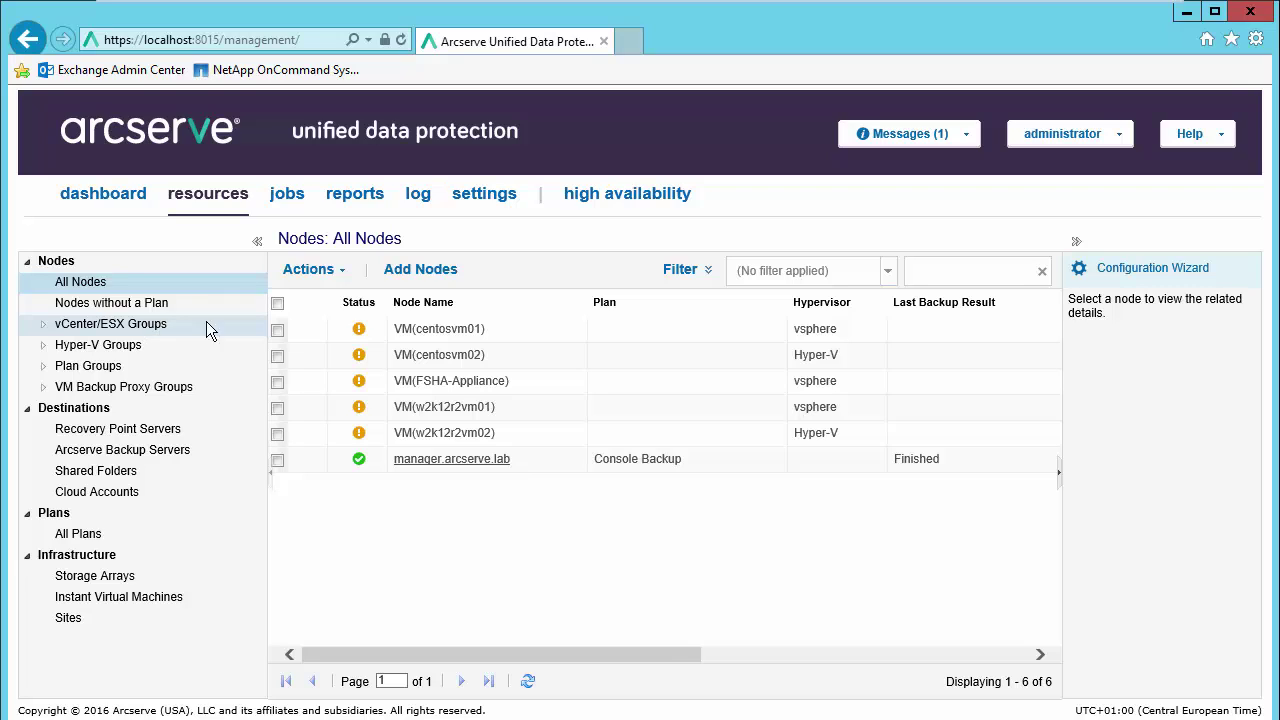
Step: Set up Active Directory discovery for 'manager' with arcserve\administrator credentials and the account password
click(410, 277)
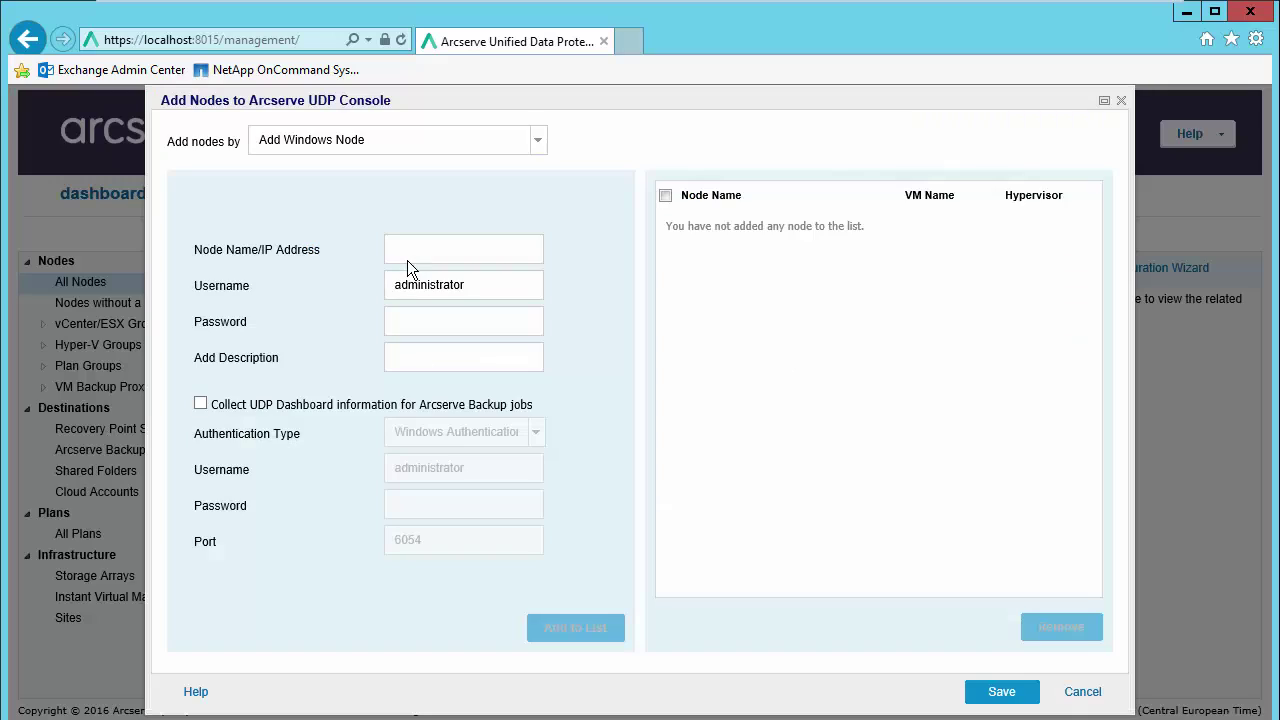
click(537, 141)
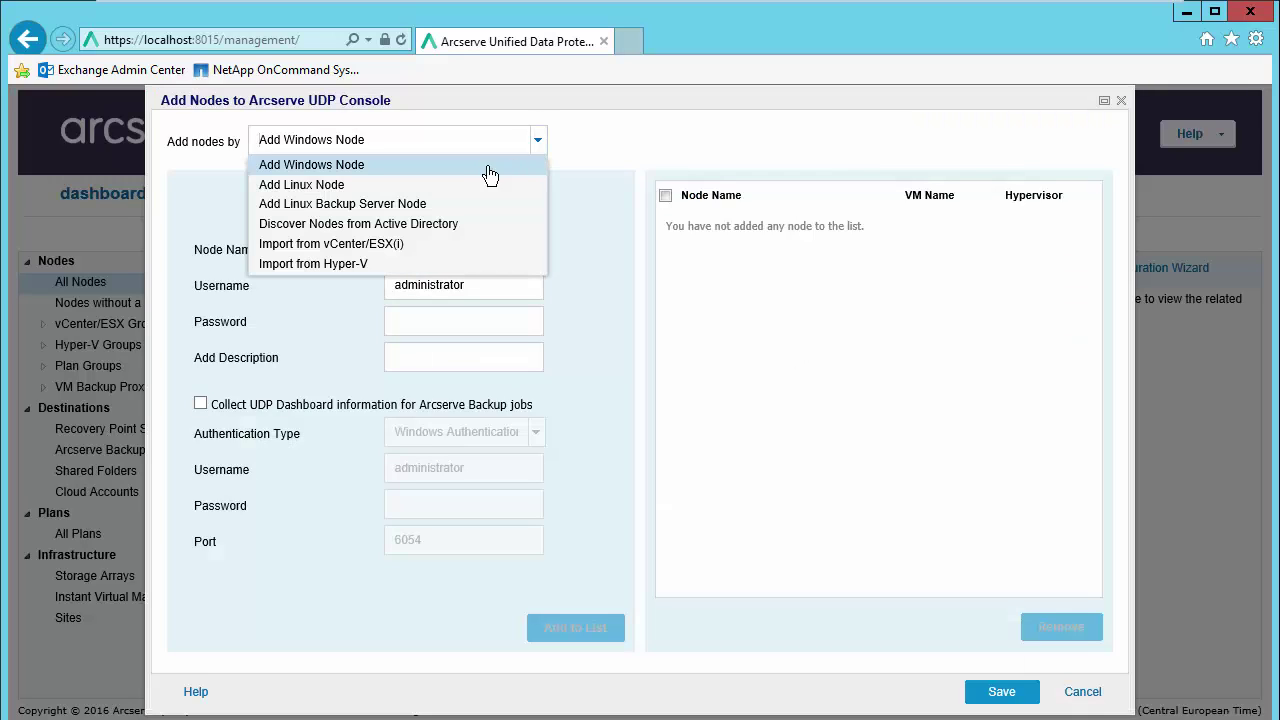
click(414, 226)
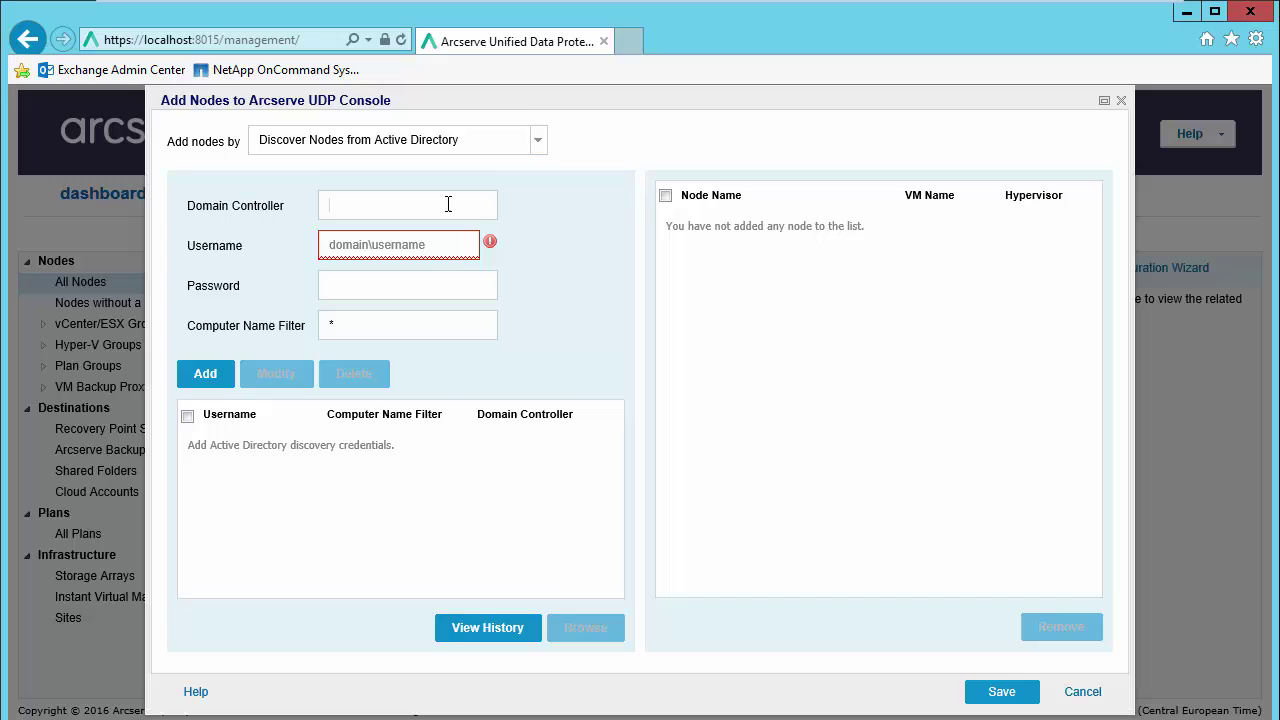
text(manager)
click(455, 245)
text(arcserve\)
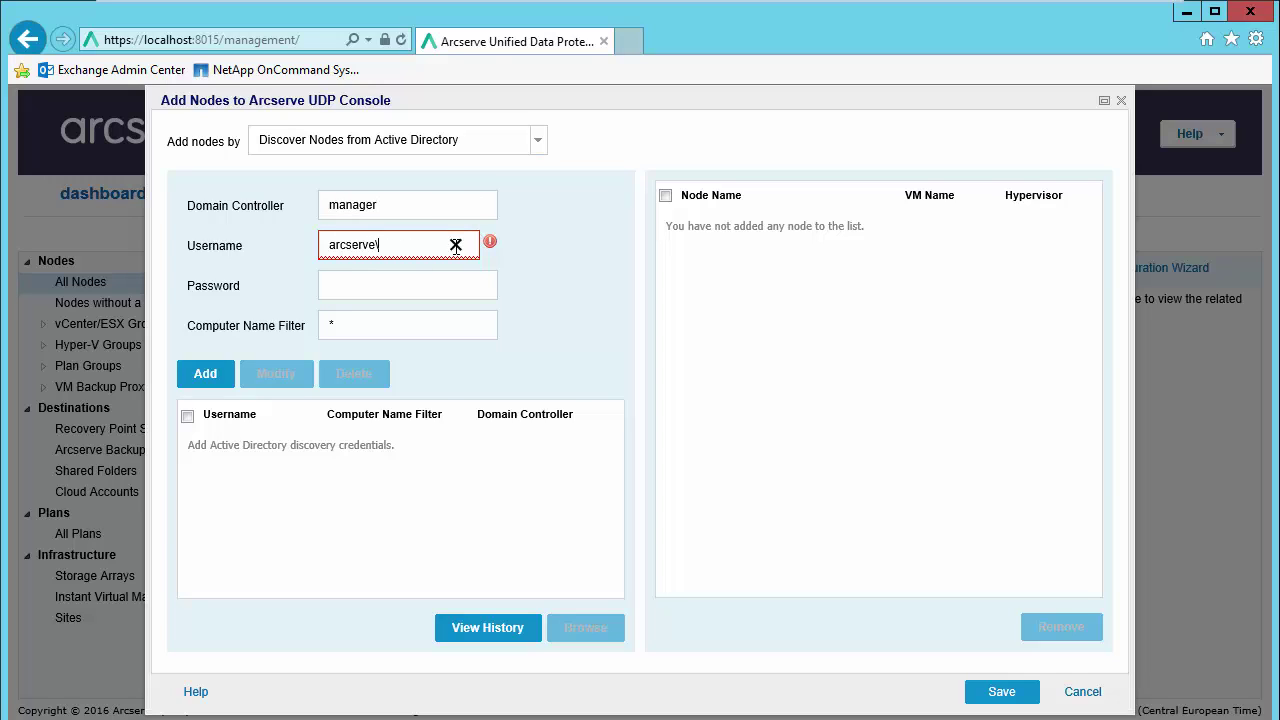
text(administrator)
click(429, 289)
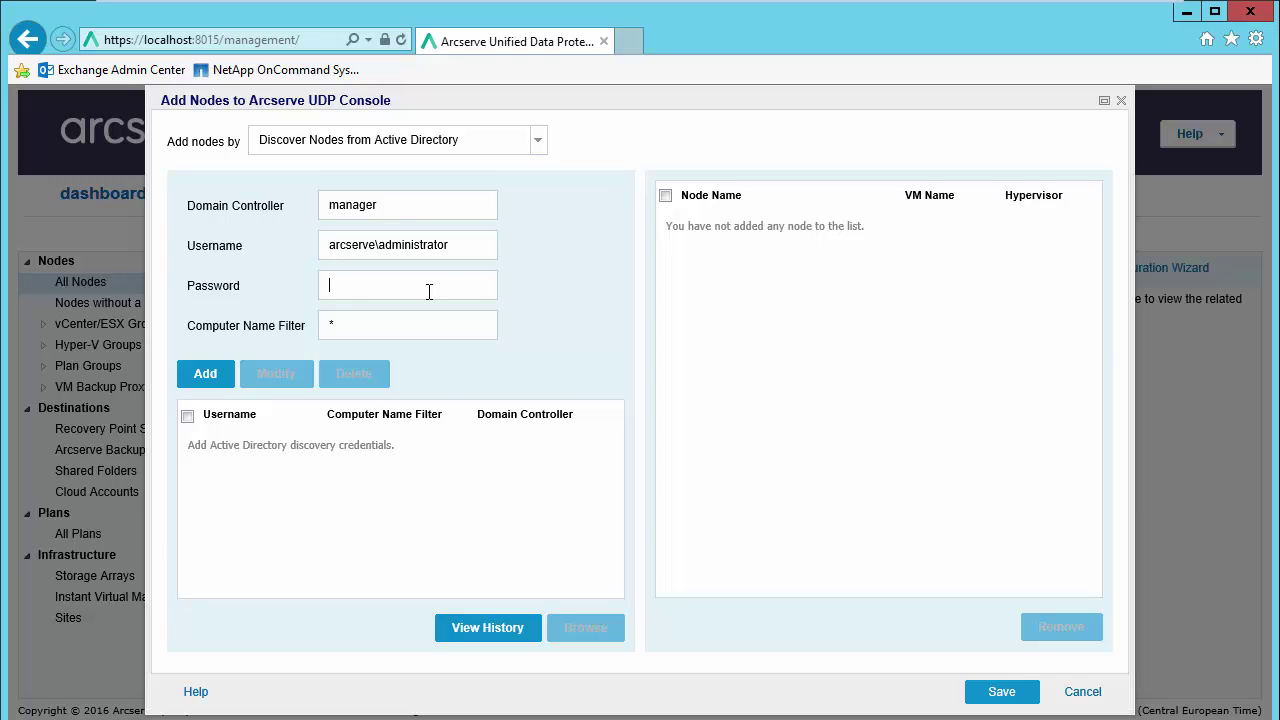
text(************)
click(203, 378)
click(205, 375)
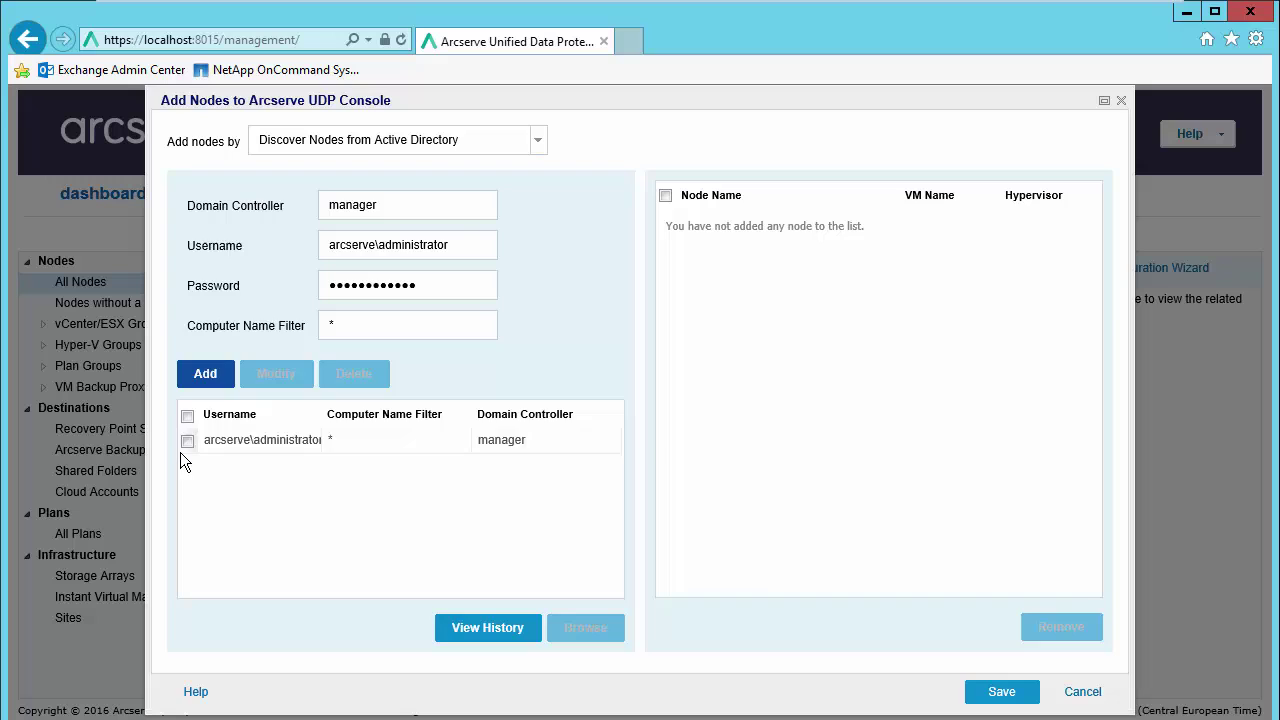
Step: Run the Active Directory discovery with the saved credential and dismiss the information message
click(186, 441)
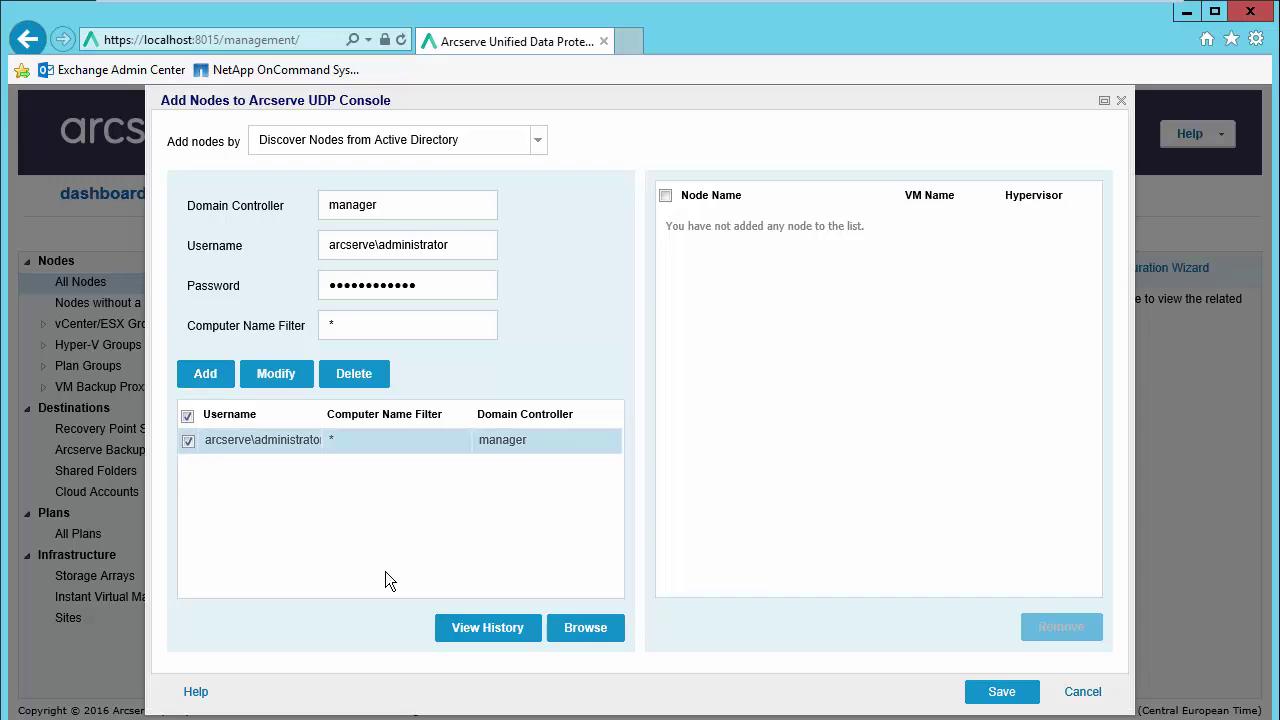
click(584, 630)
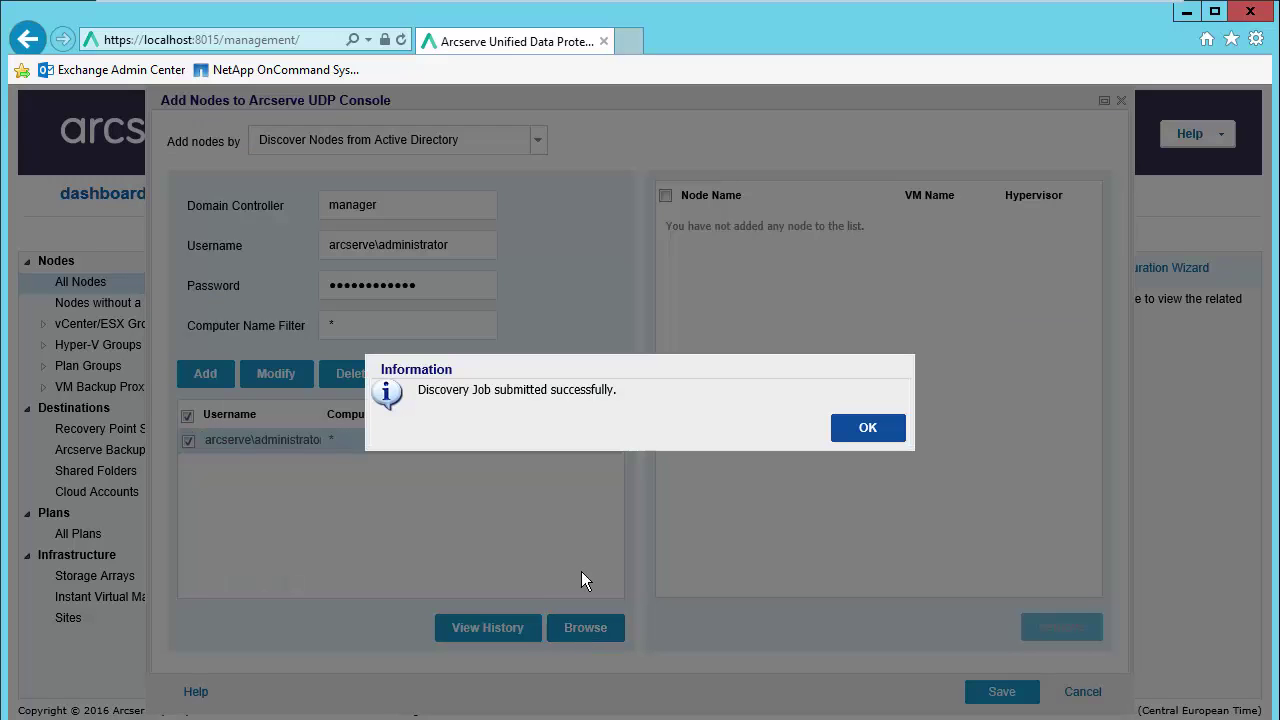
click(872, 434)
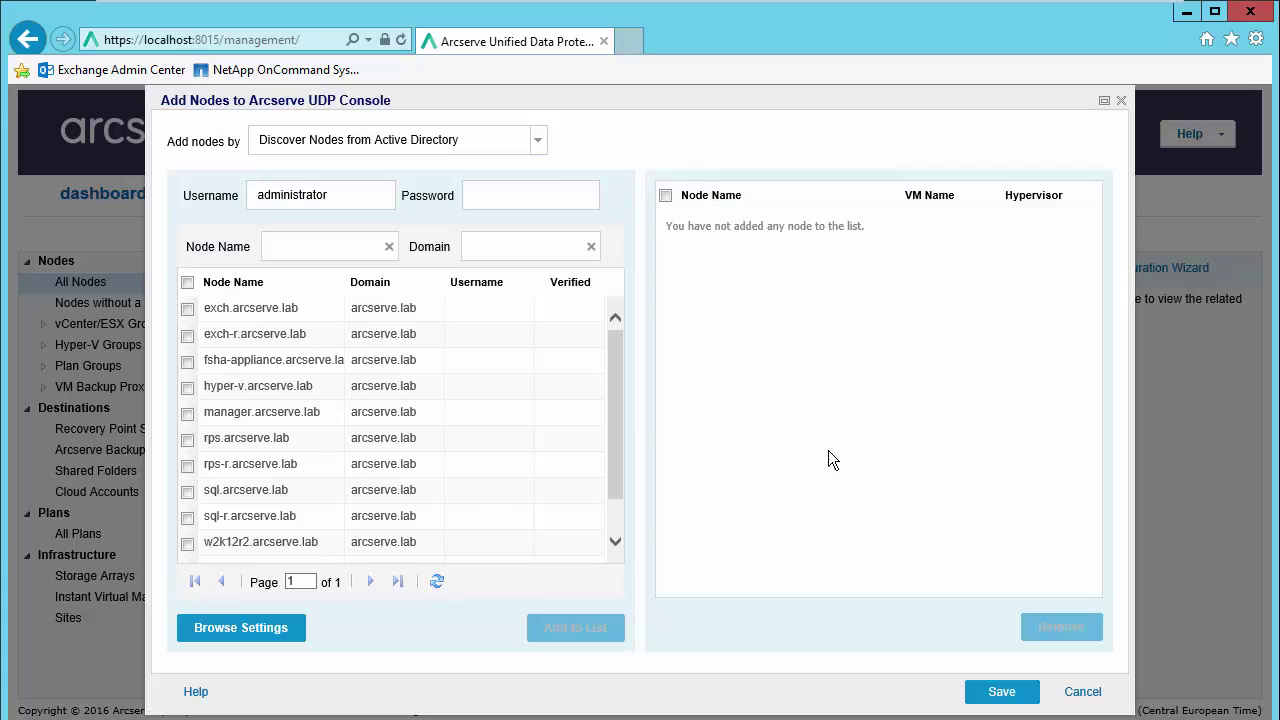
scroll(620, 480, down, 2)
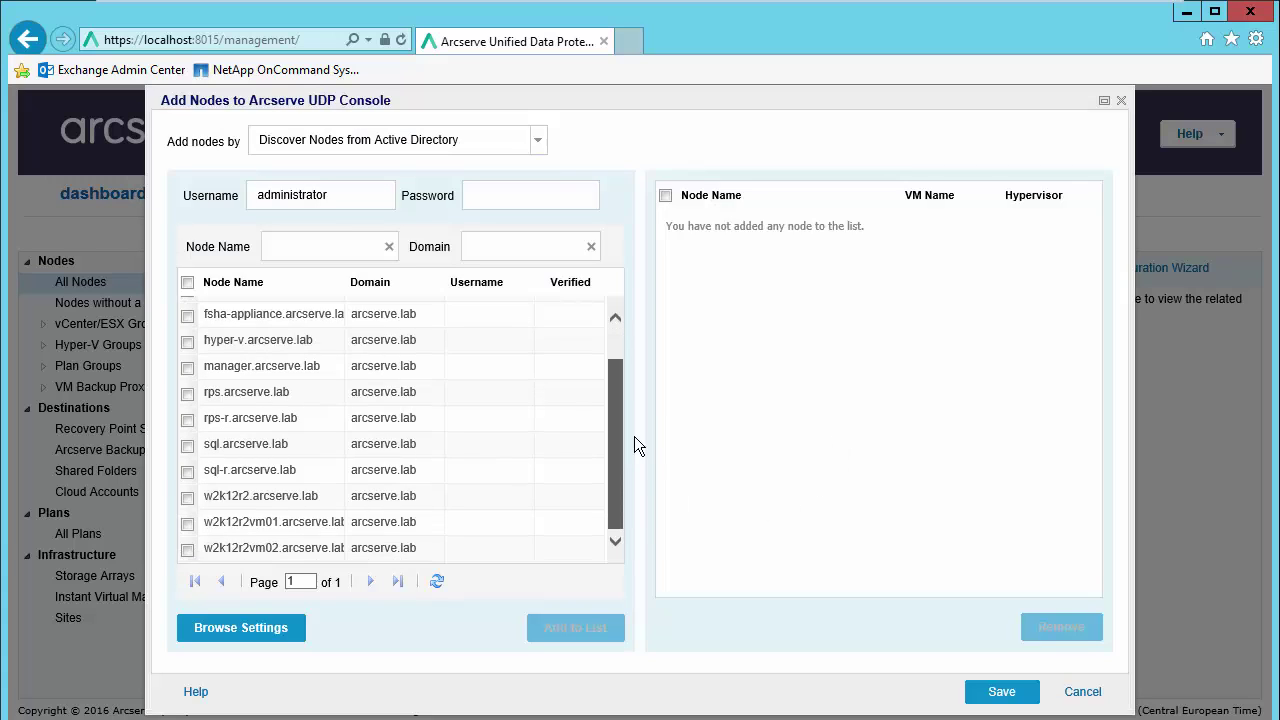
scroll(624, 398, up, 2)
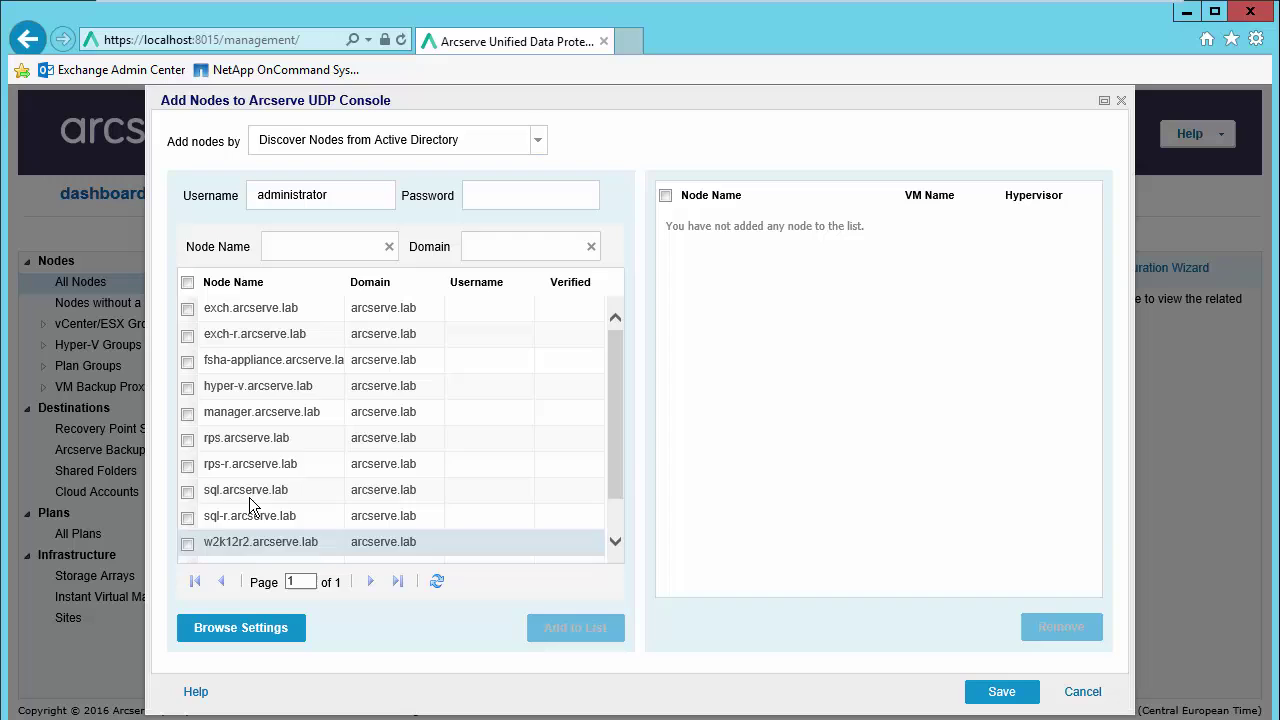
scroll(622, 489, down, 2)
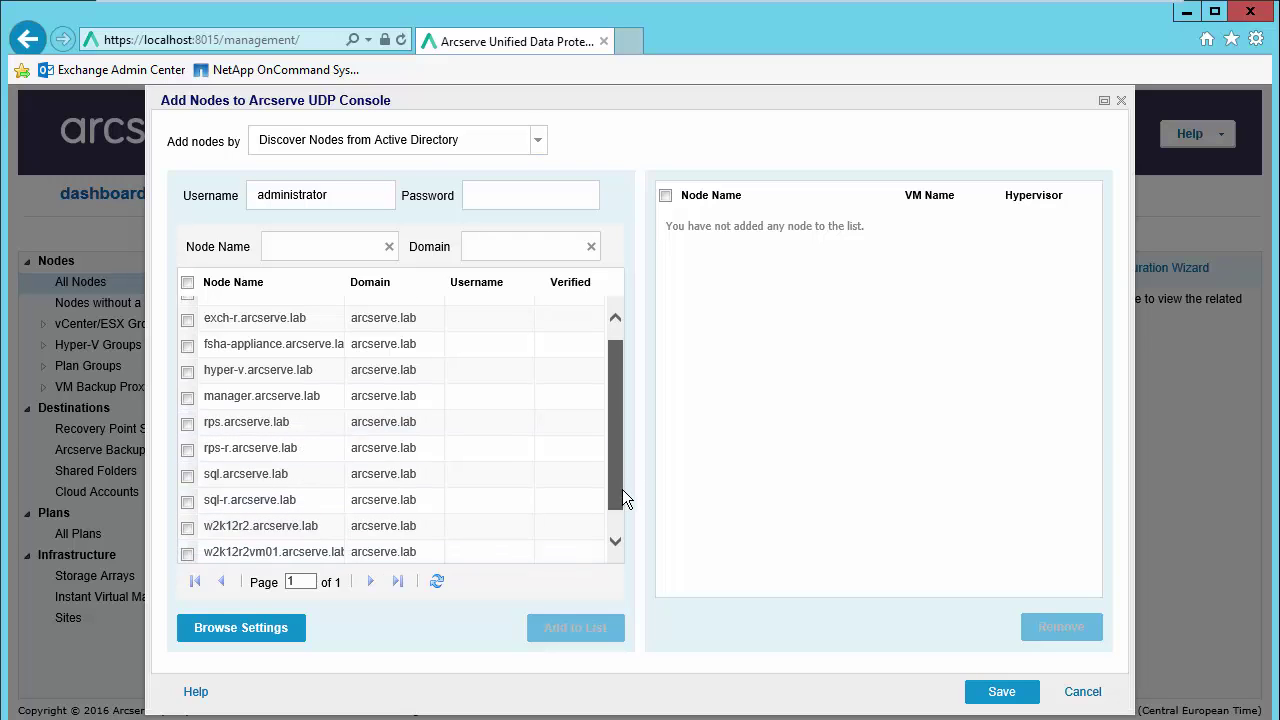
Step: Add w2k12r2.arcserve.lab with its domain password and save it as a node
click(188, 497)
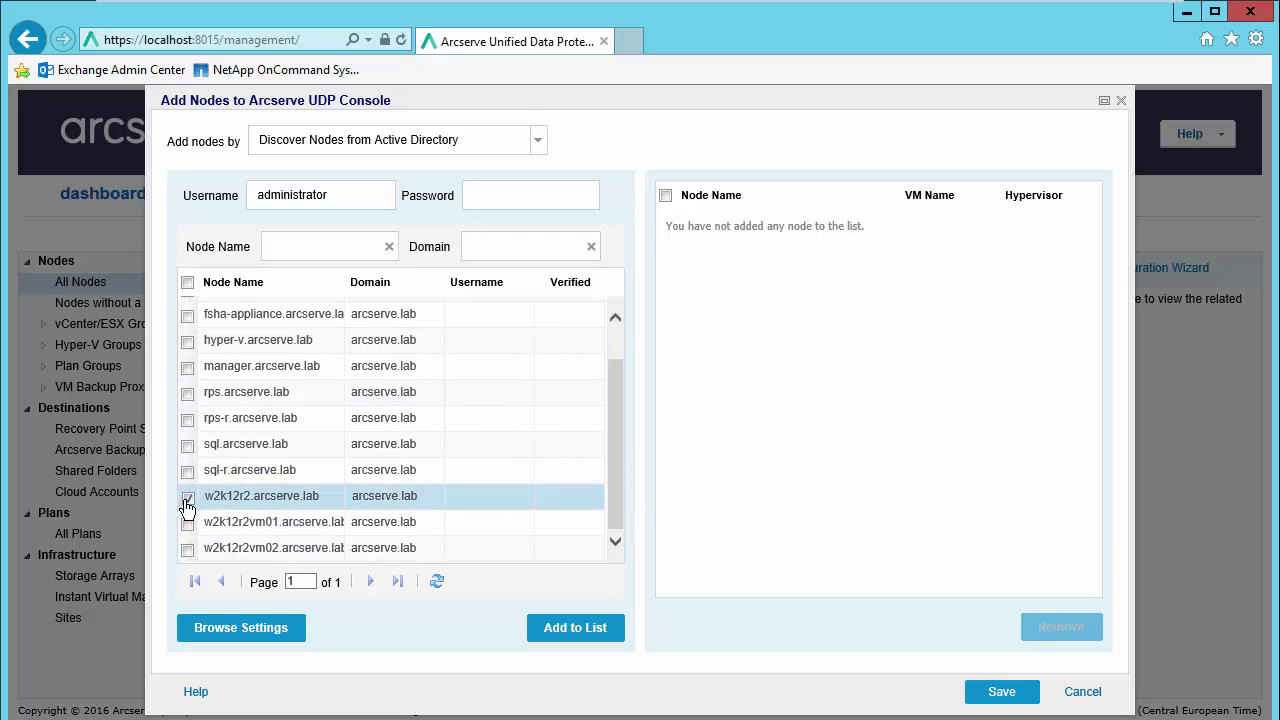
click(588, 630)
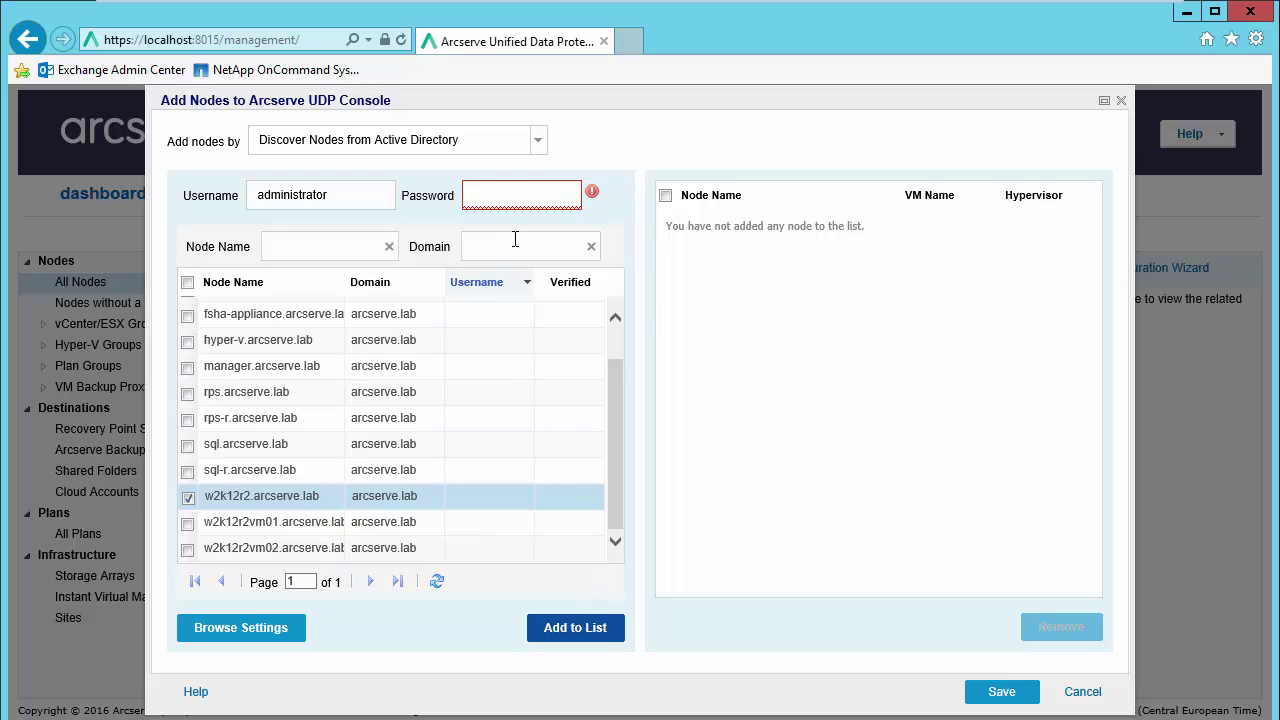
click(510, 207)
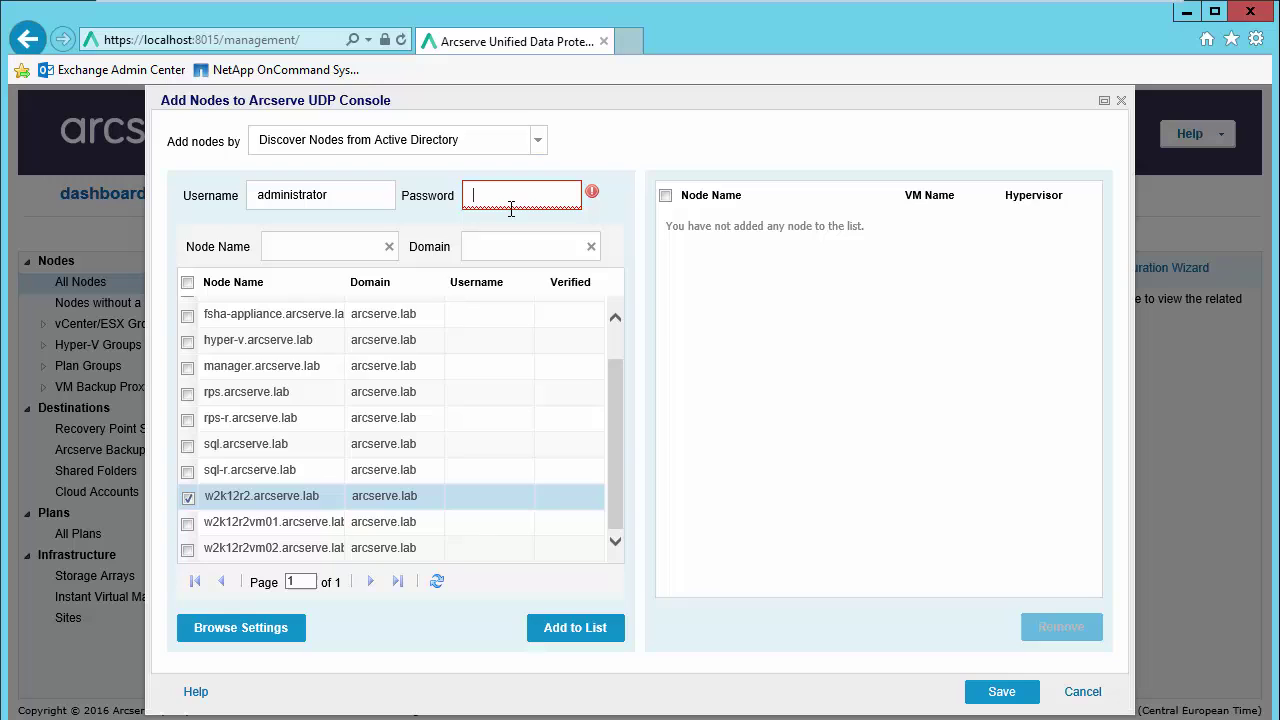
text(•••••••••••••)
key(Tab)
click(577, 628)
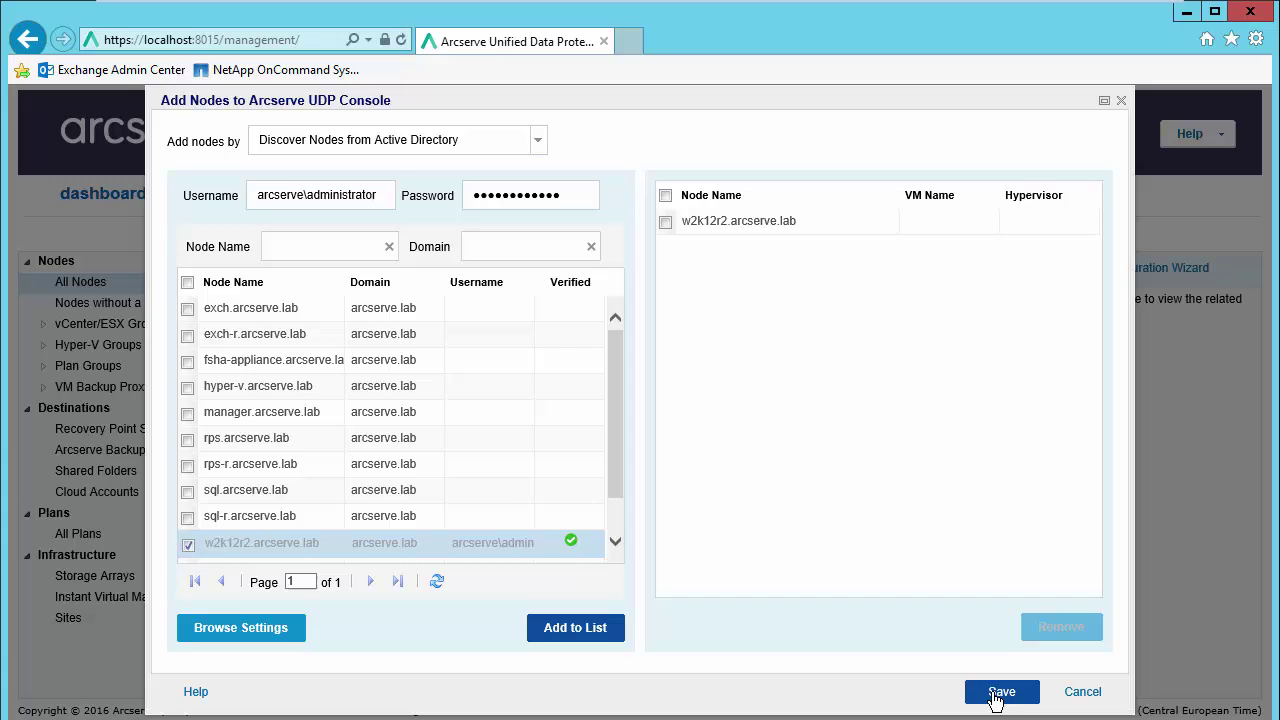
click(996, 697)
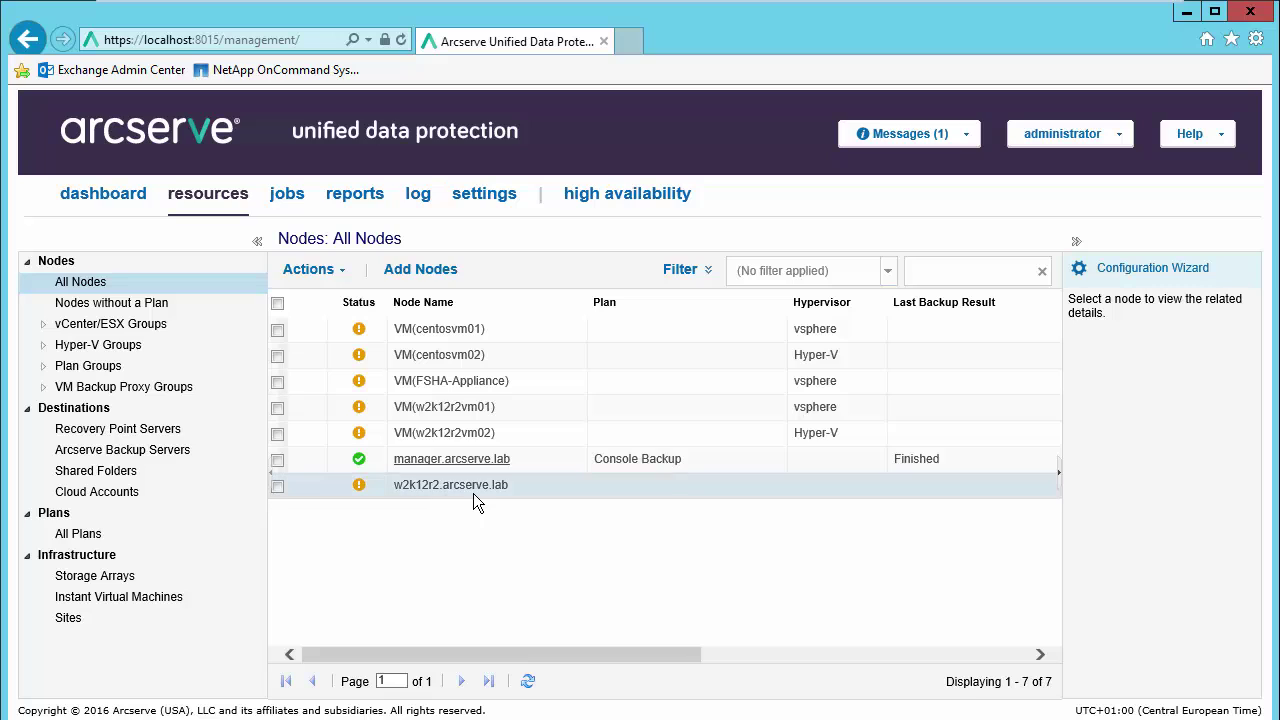
mouse_move(359, 328)
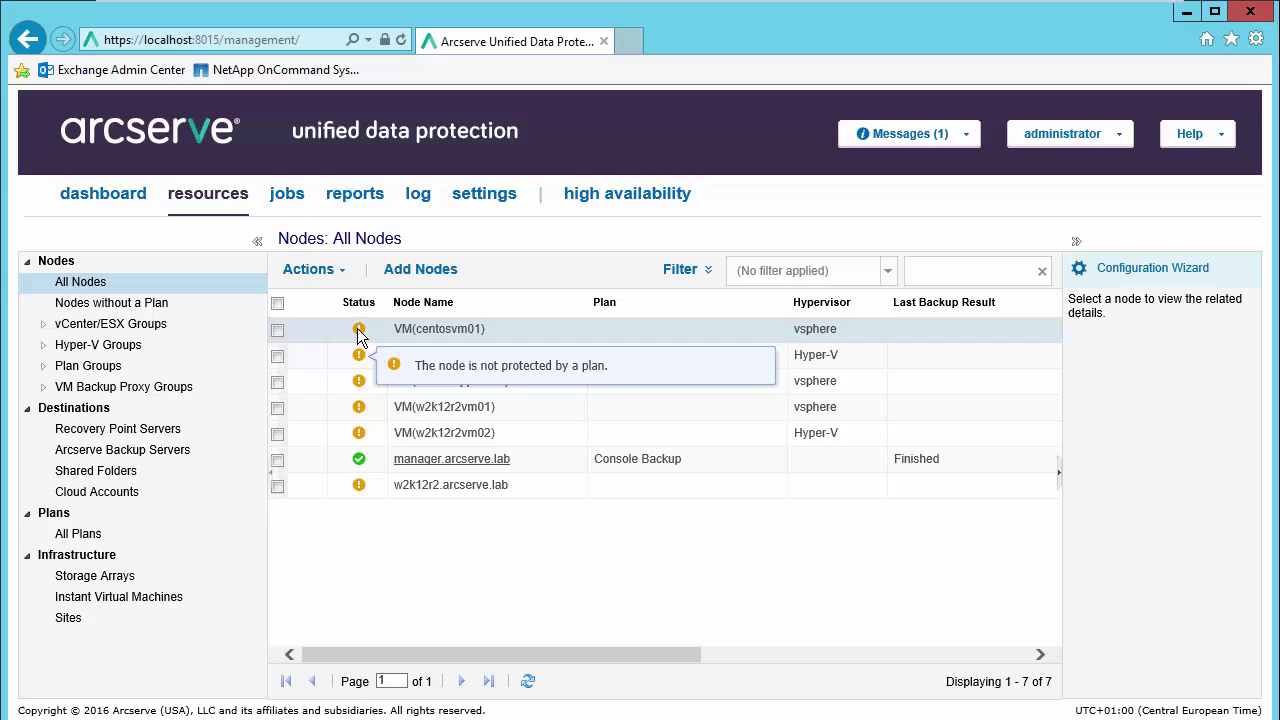
mouse_move(357, 416)
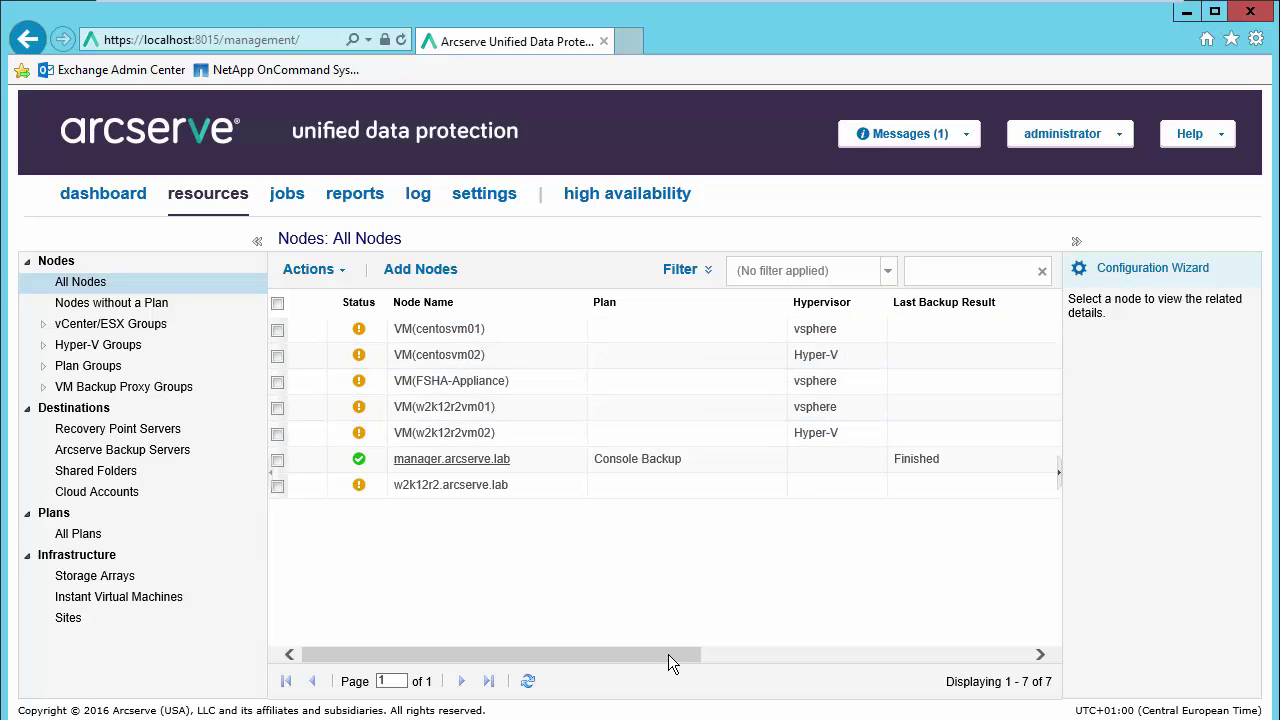
drag(704, 655, 862, 660)
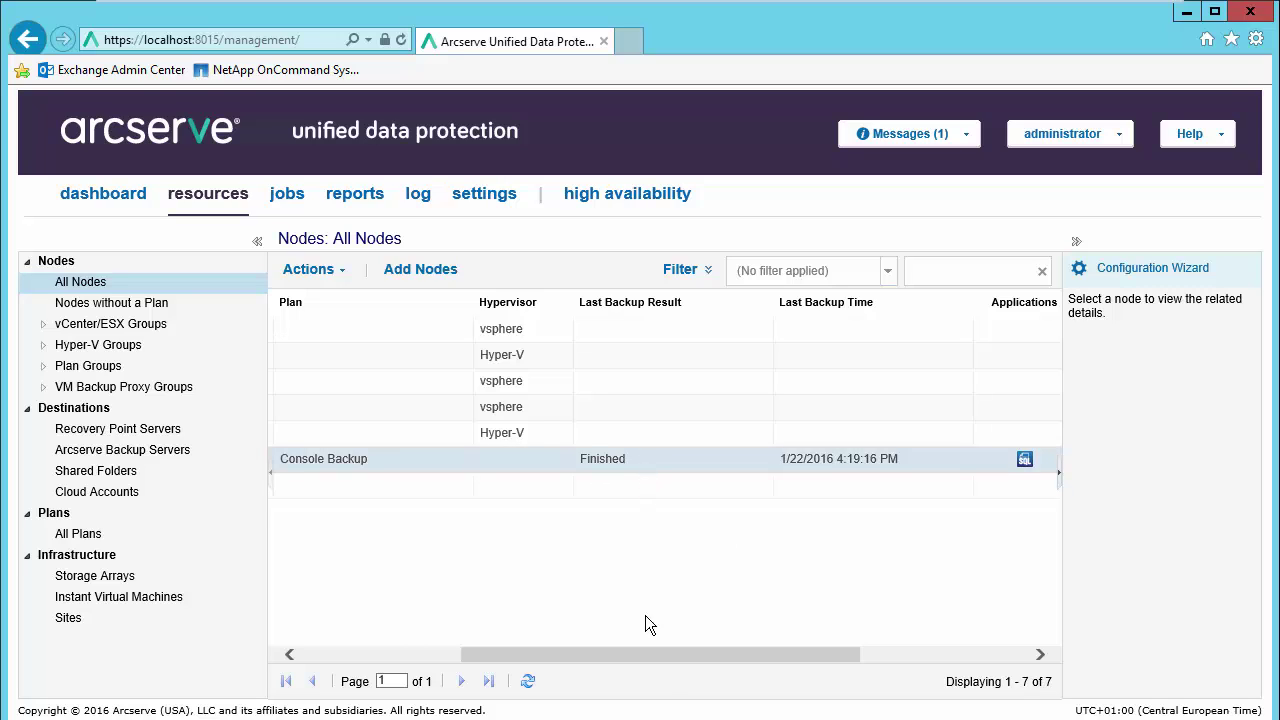
drag(741, 656, 850, 652)
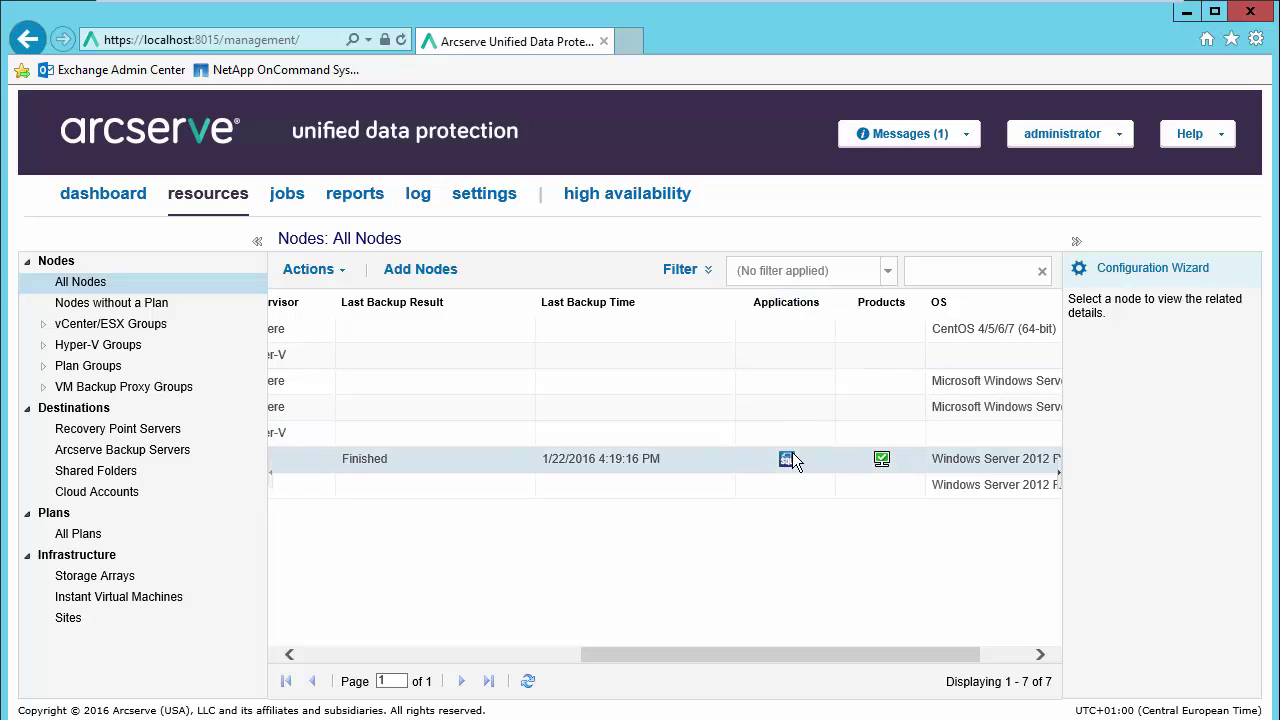
mouse_move(791, 456)
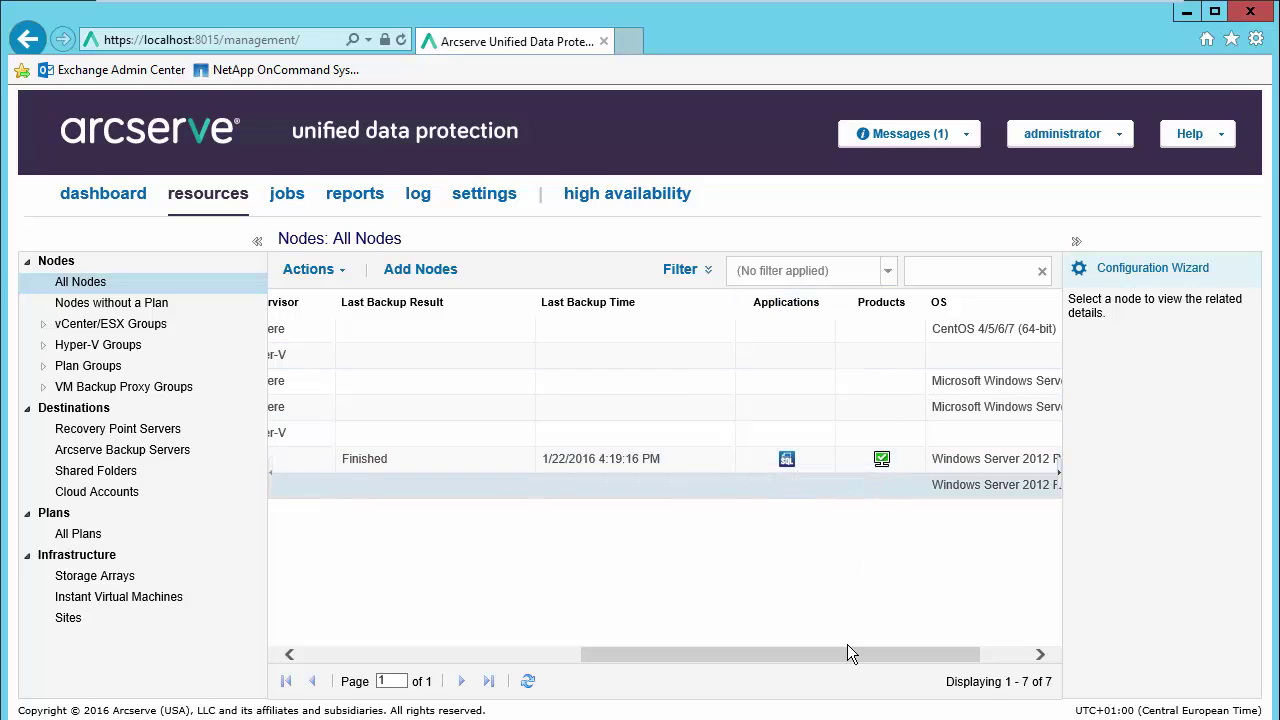
drag(866, 652, 981, 653)
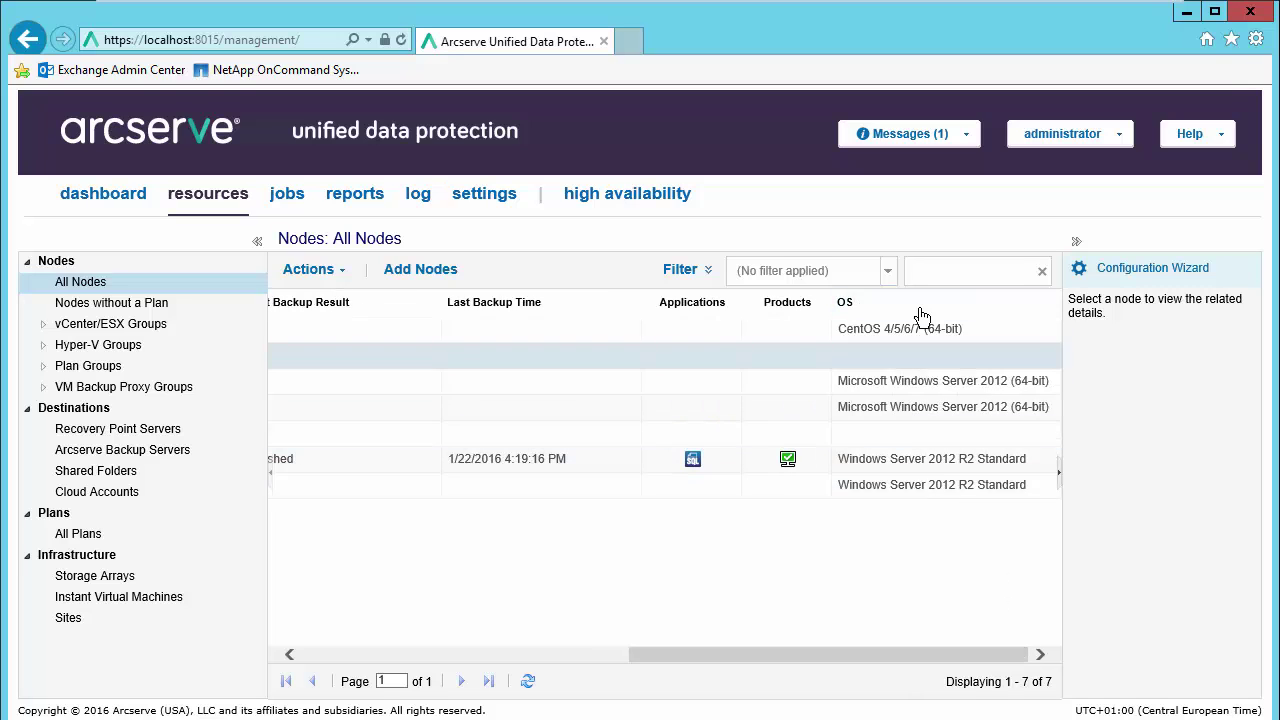
drag(907, 655, 515, 680)
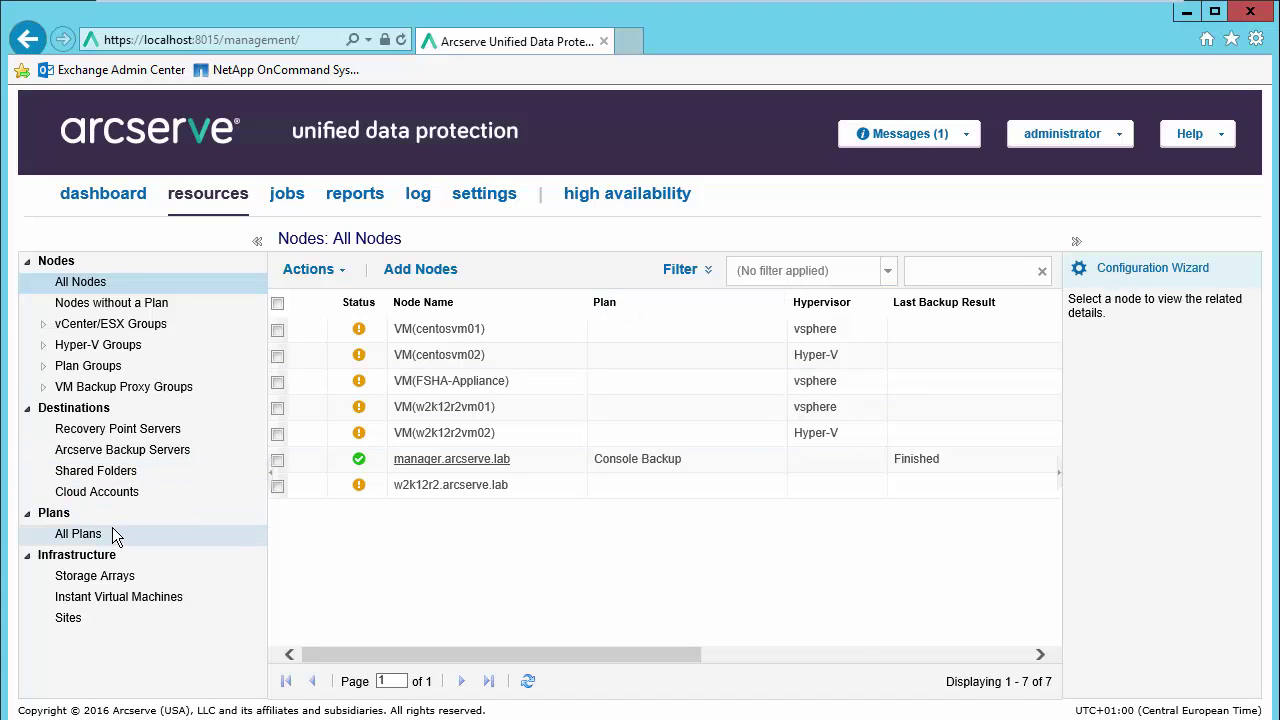
Step: Create a plan named 'Agent Based' with task type Backup: Agent-Based Windows
click(76, 534)
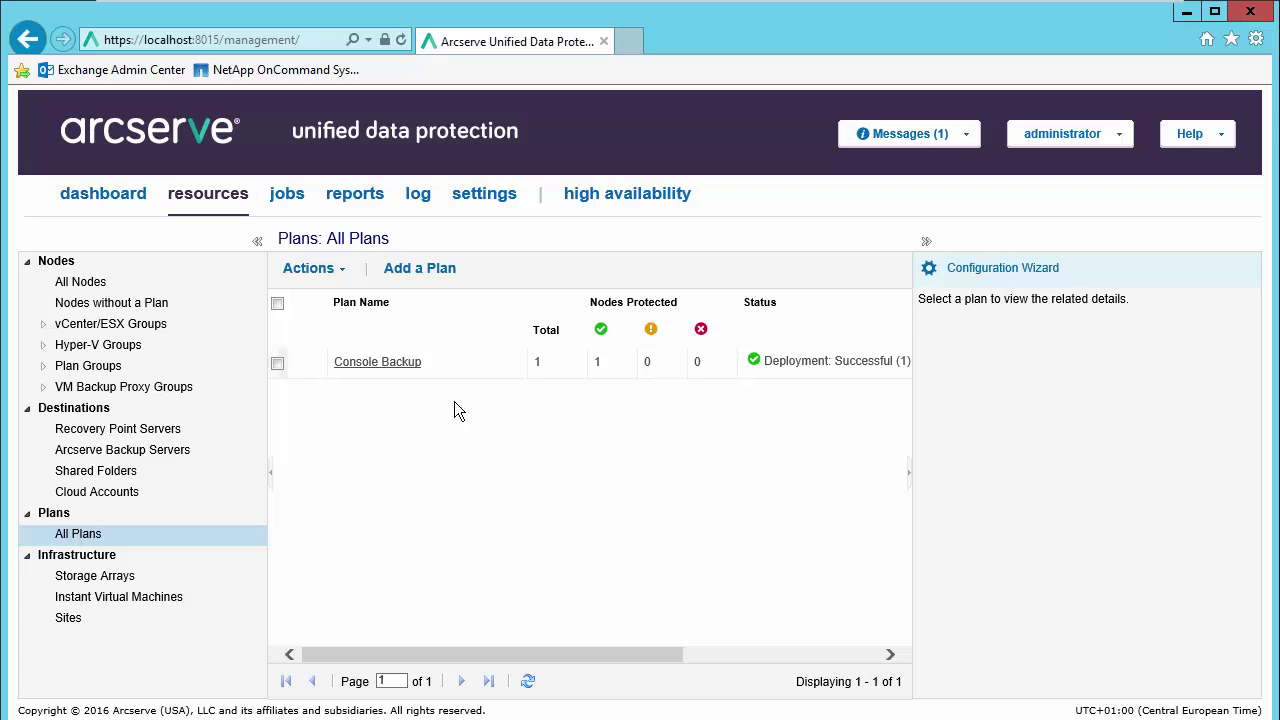
click(421, 272)
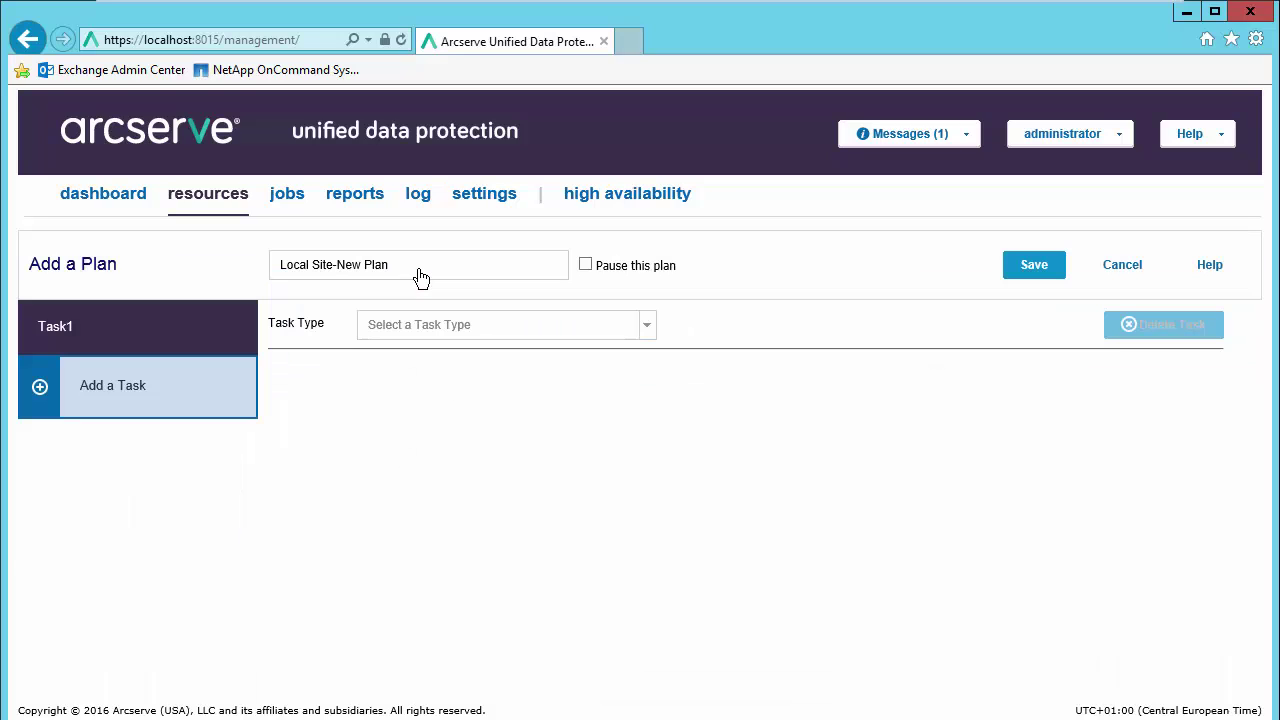
drag(417, 270, 273, 266)
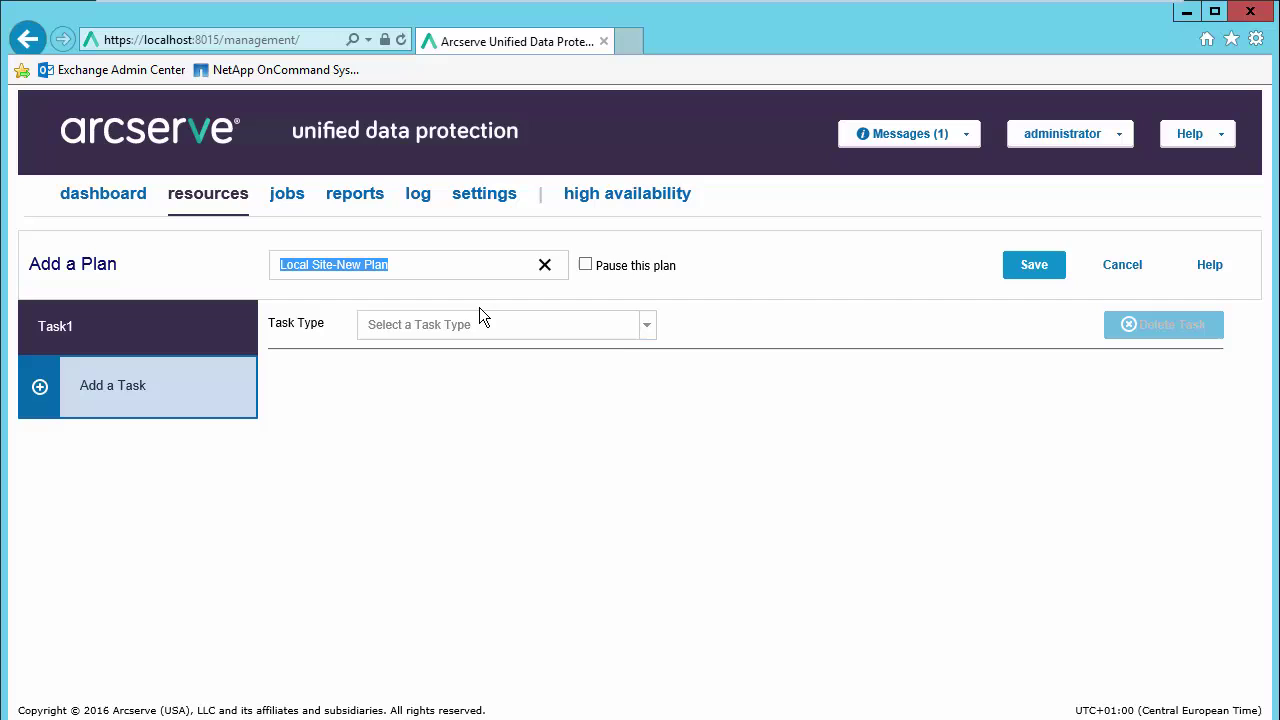
text(Agen)
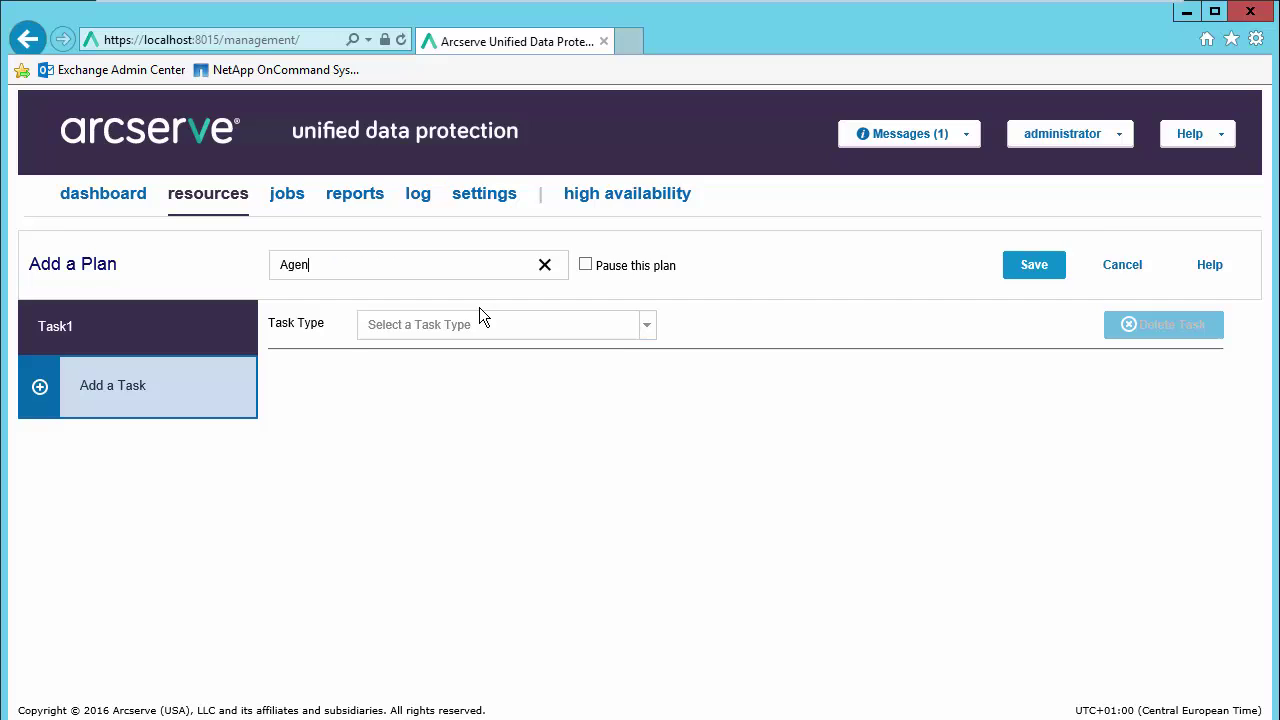
text(t Based)
click(646, 328)
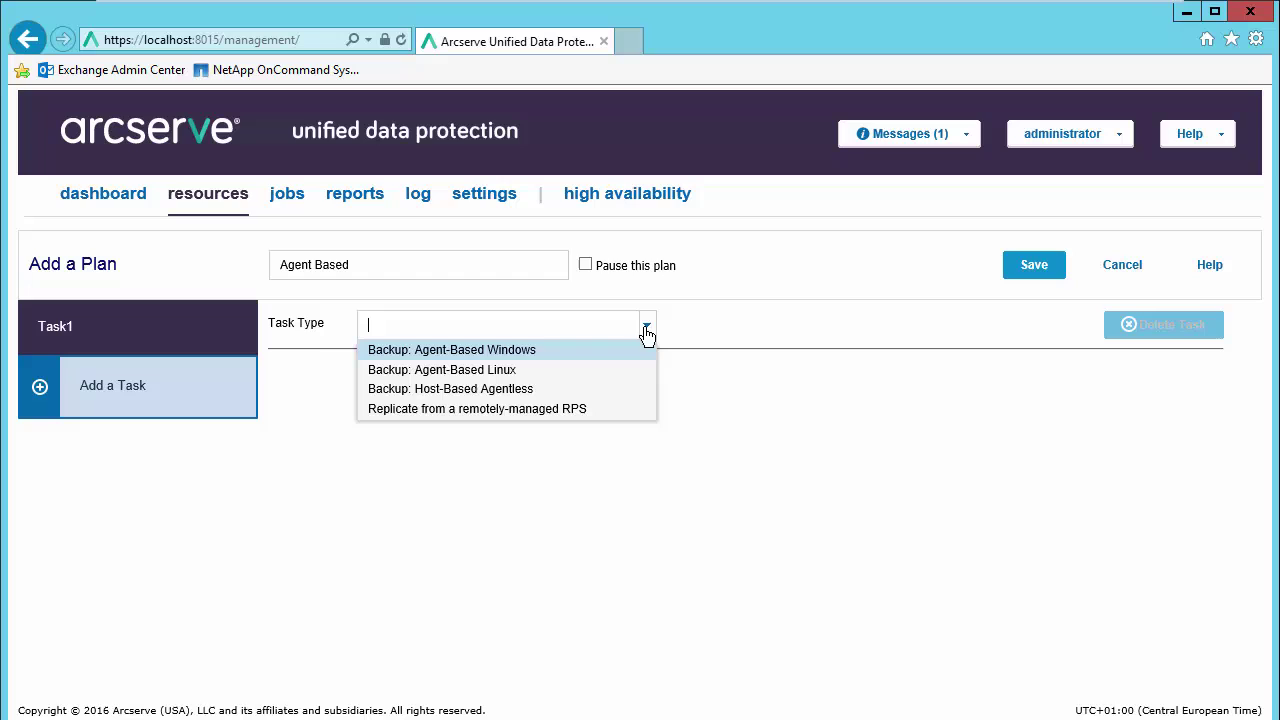
click(493, 350)
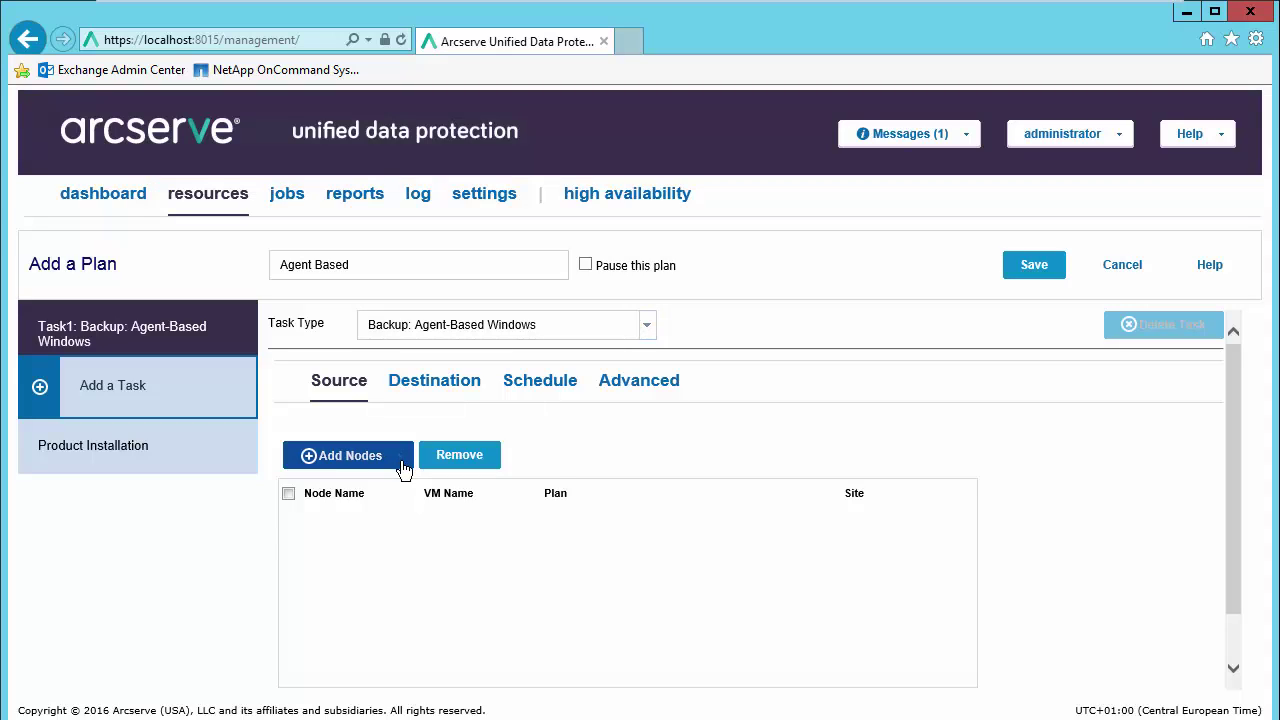
Step: Select w2k12r2.arcserve.lab as the protected node and view the RPS Backups data store destination
click(398, 462)
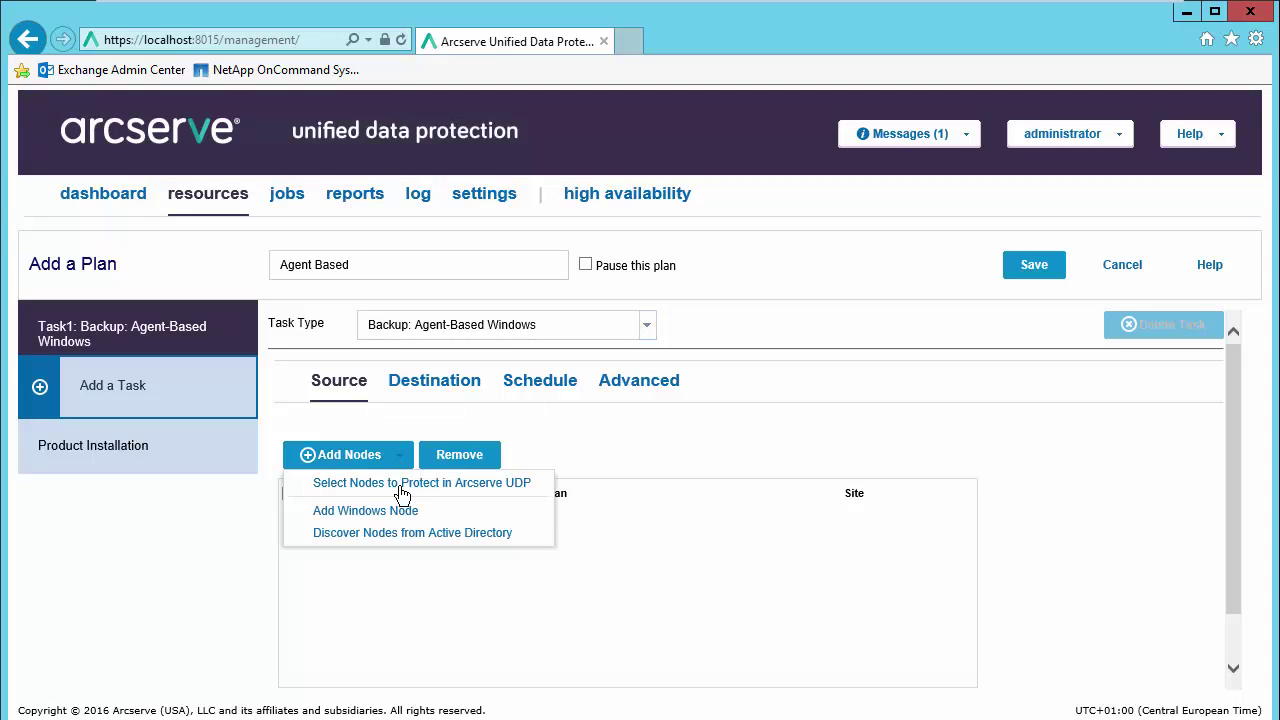
click(400, 485)
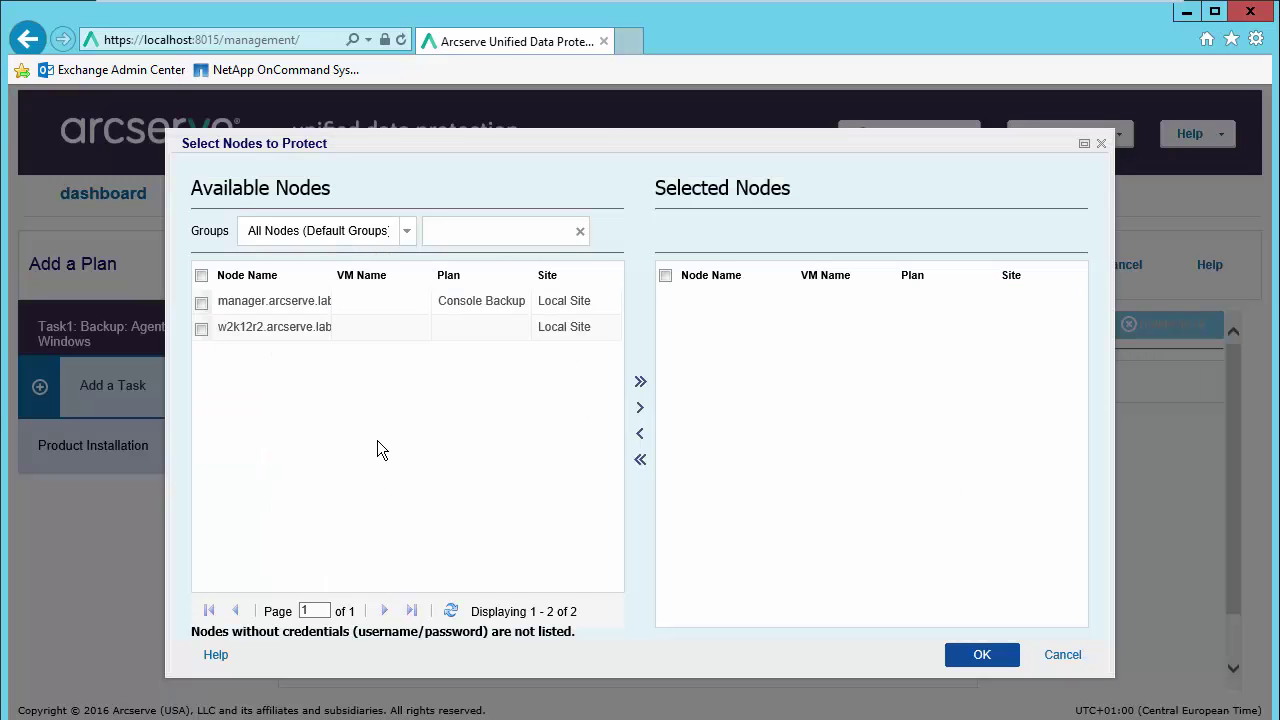
click(200, 330)
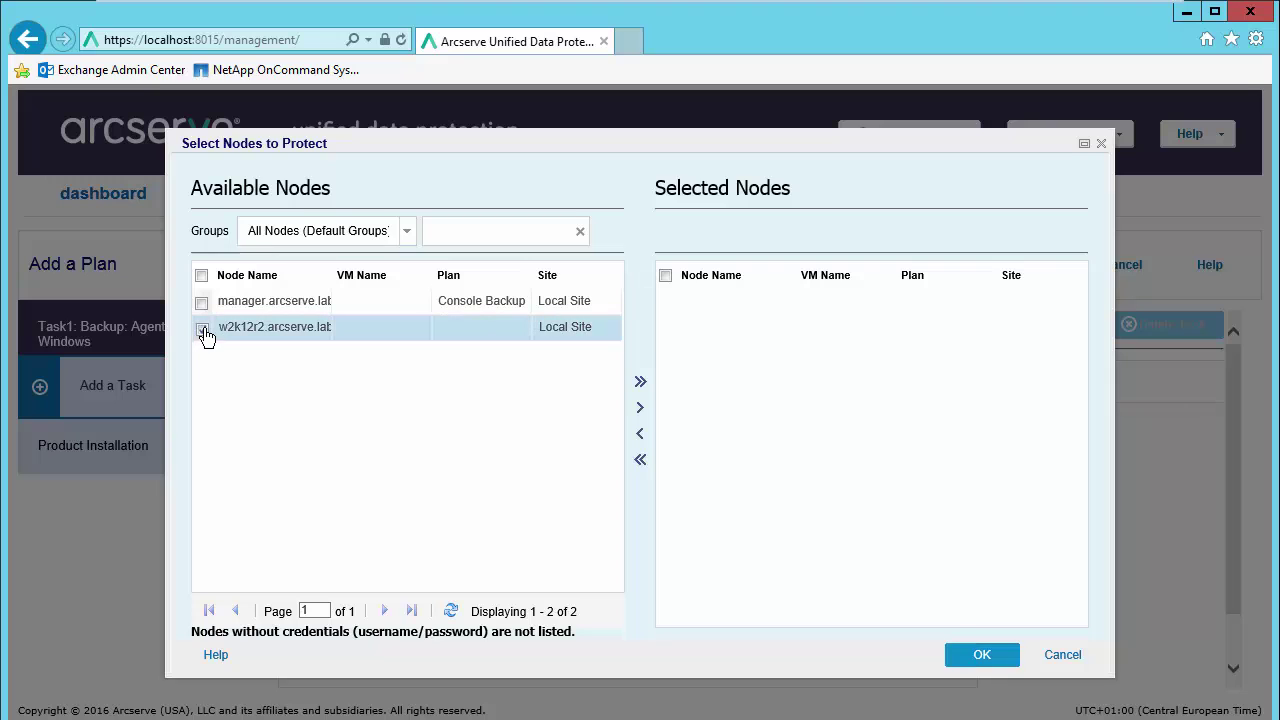
click(640, 412)
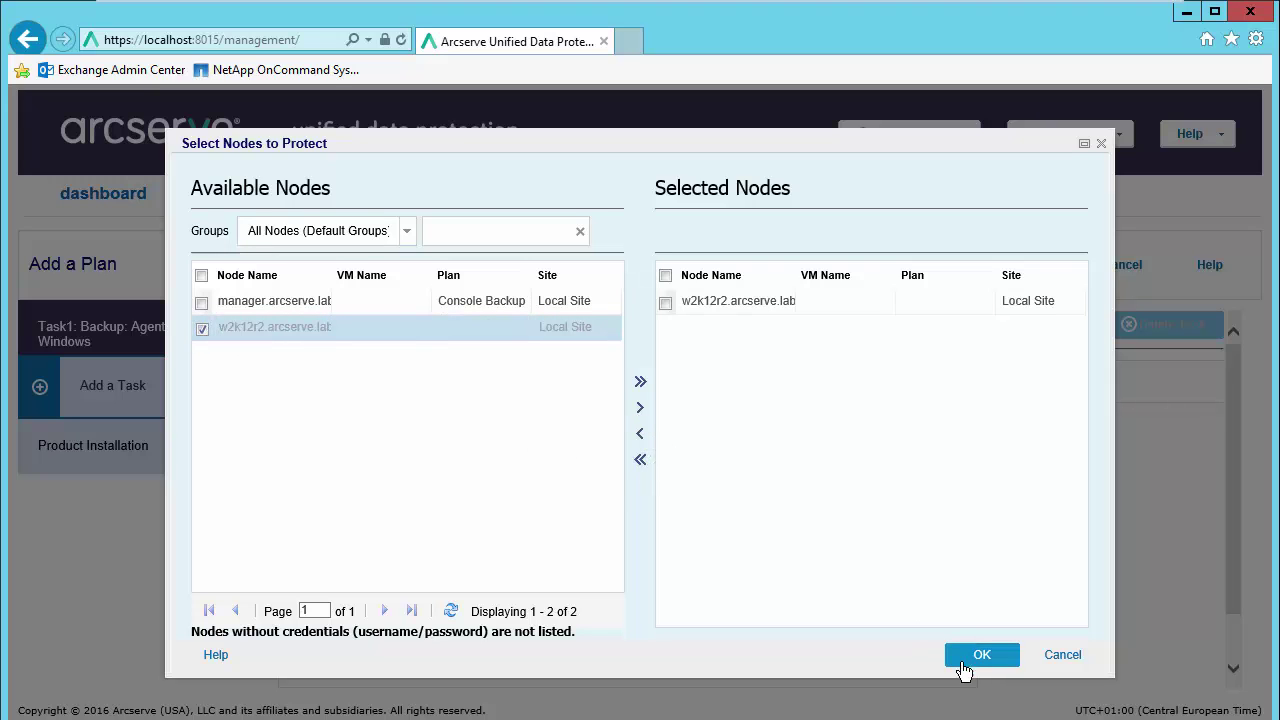
click(962, 658)
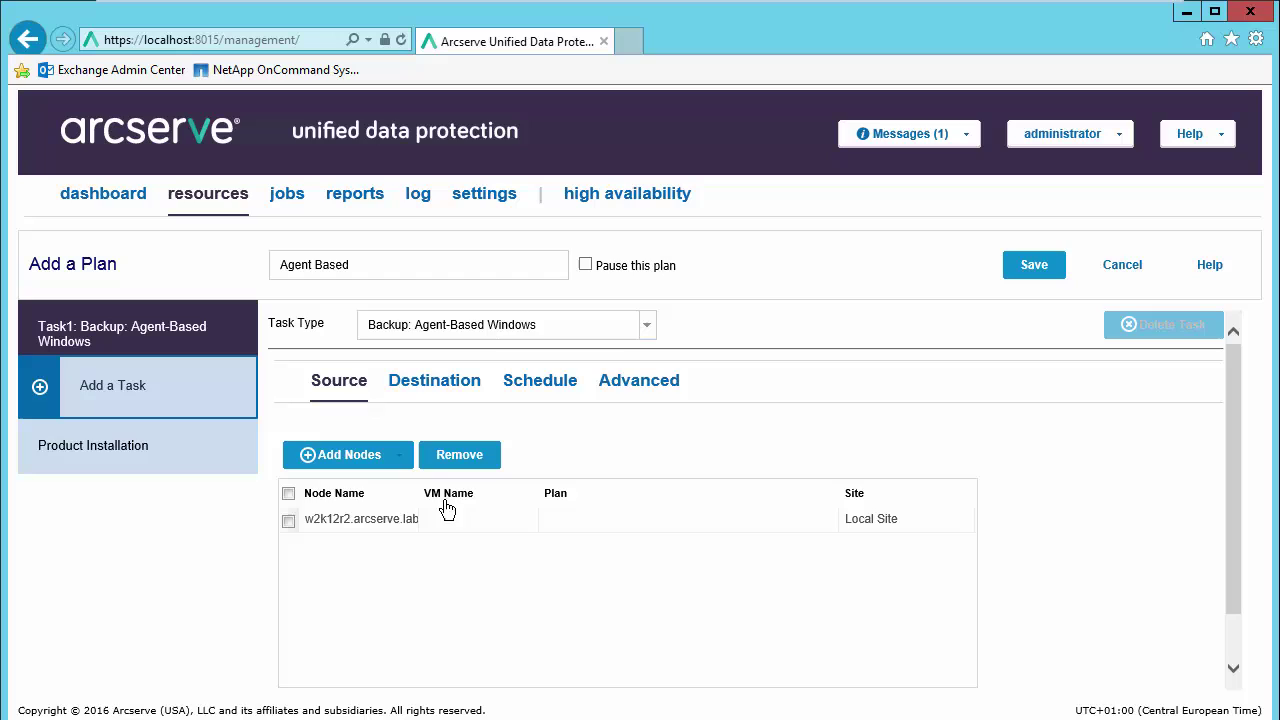
click(429, 386)
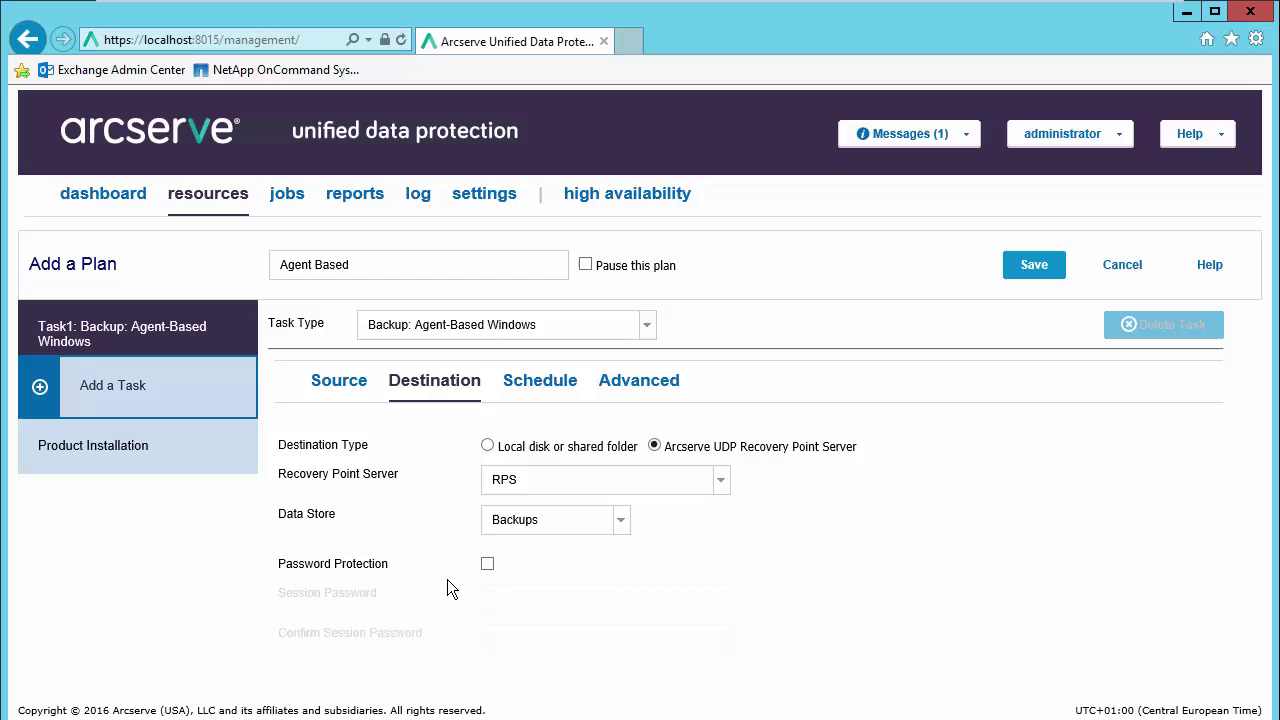
Step: On the Schedule tab, change Custom / Manual Backups retention from 31 to 1
click(561, 390)
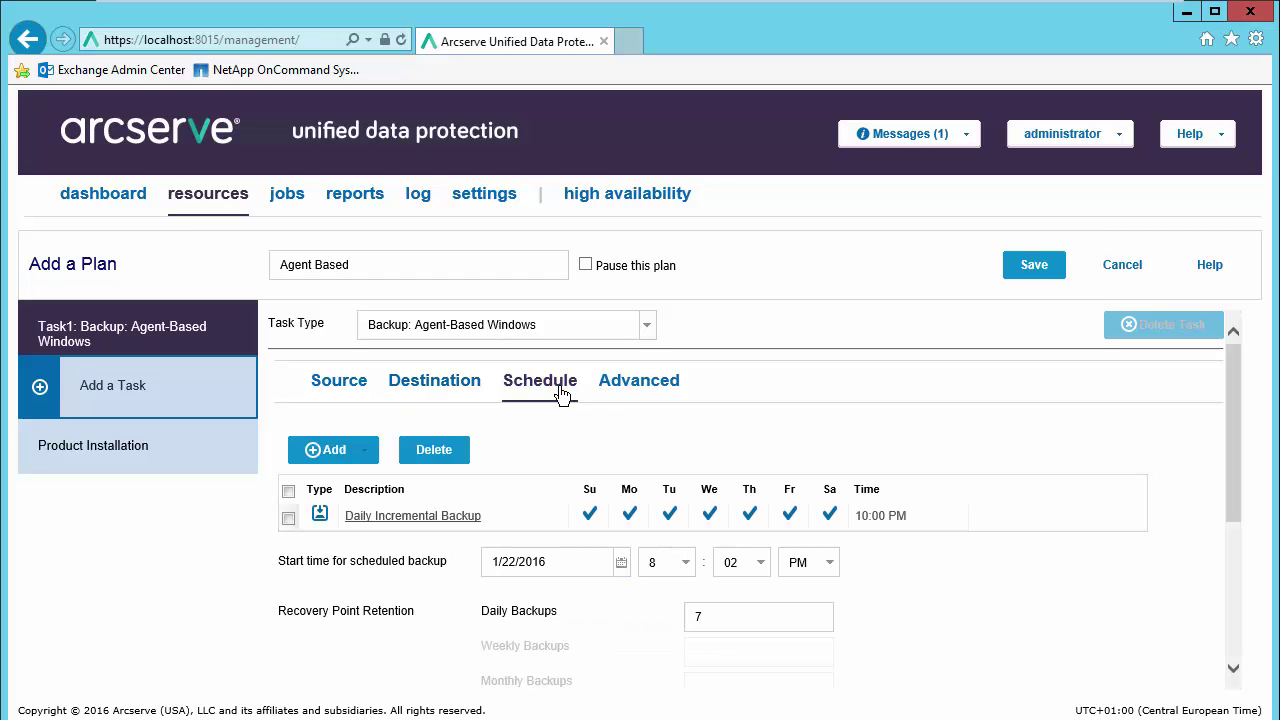
drag(1236, 437, 1233, 471)
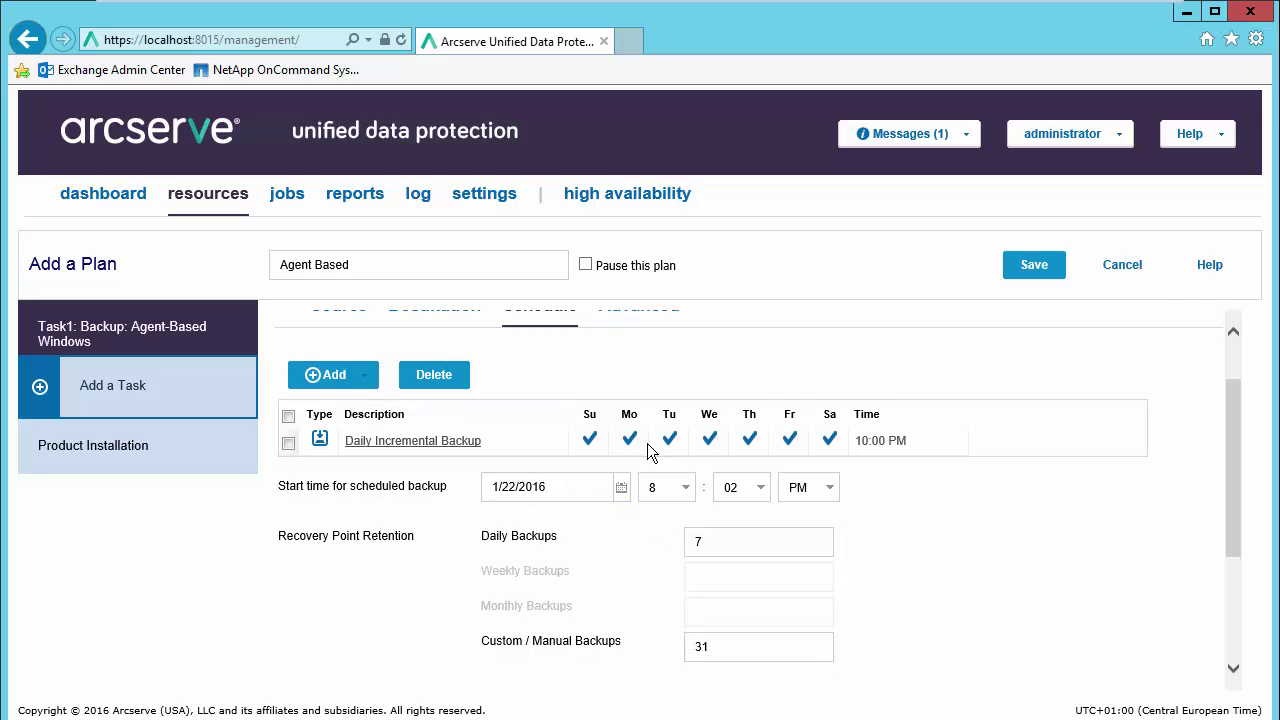
click(368, 385)
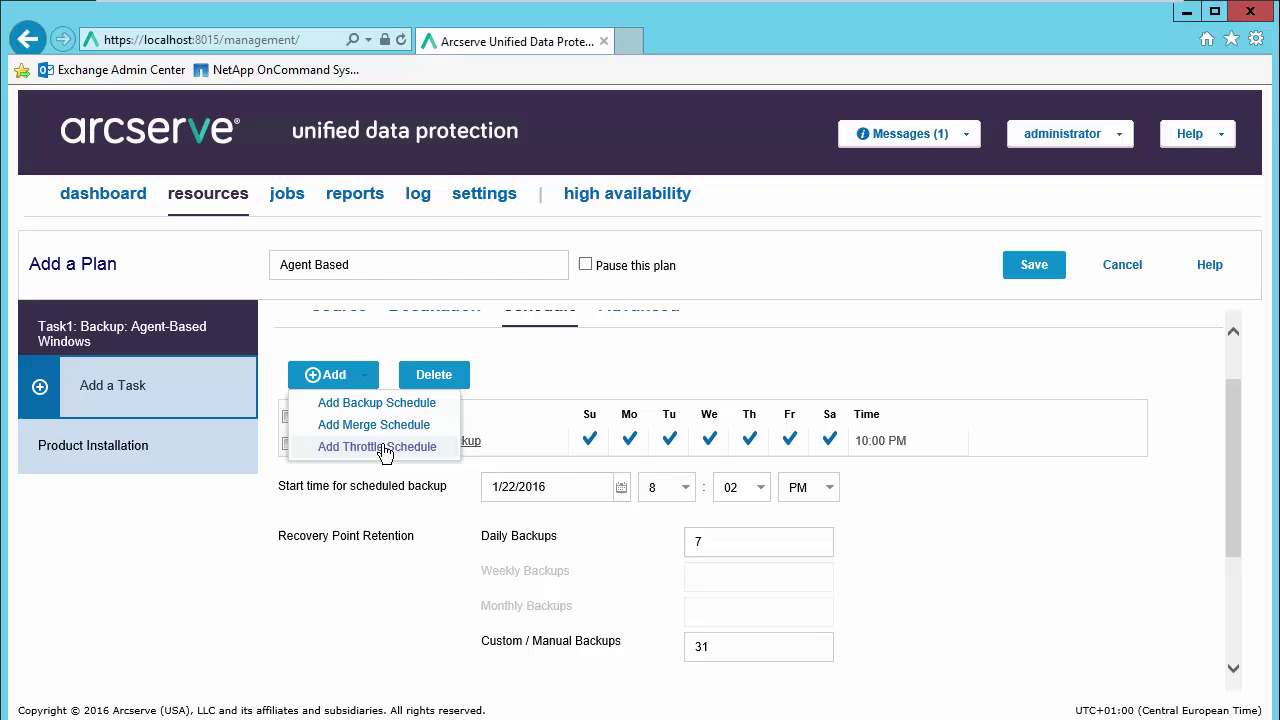
click(1045, 566)
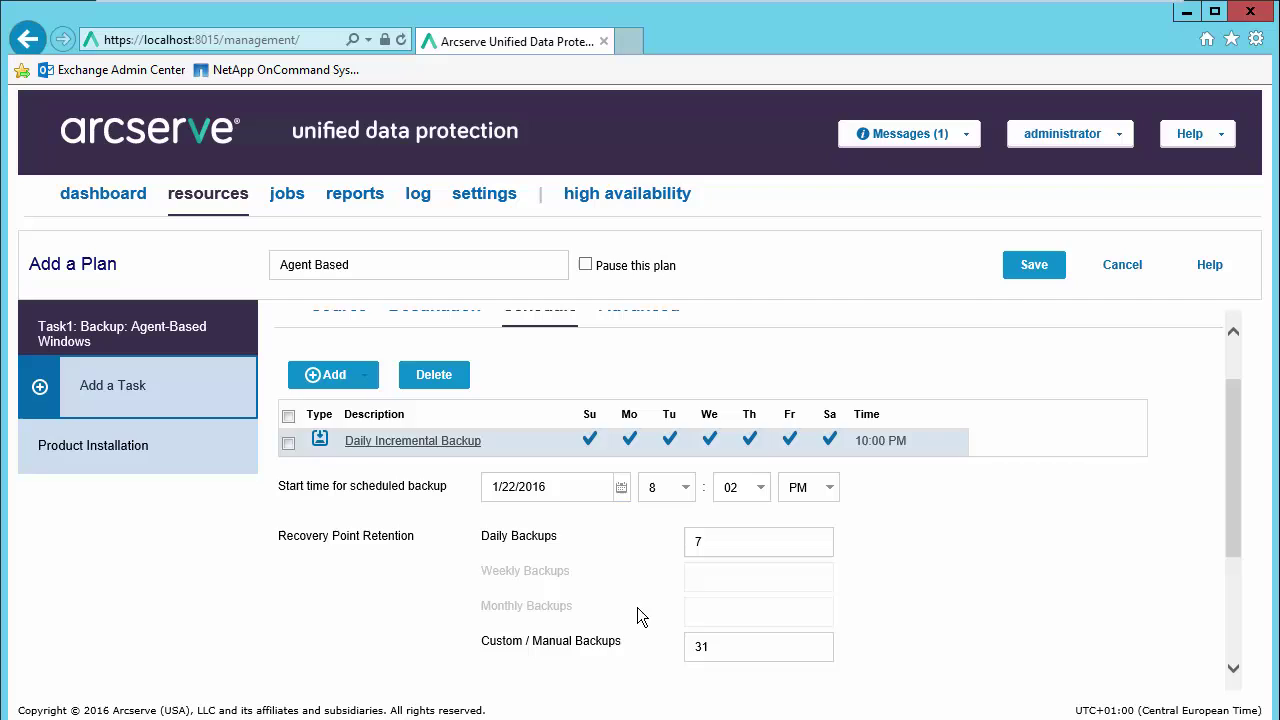
click(725, 645)
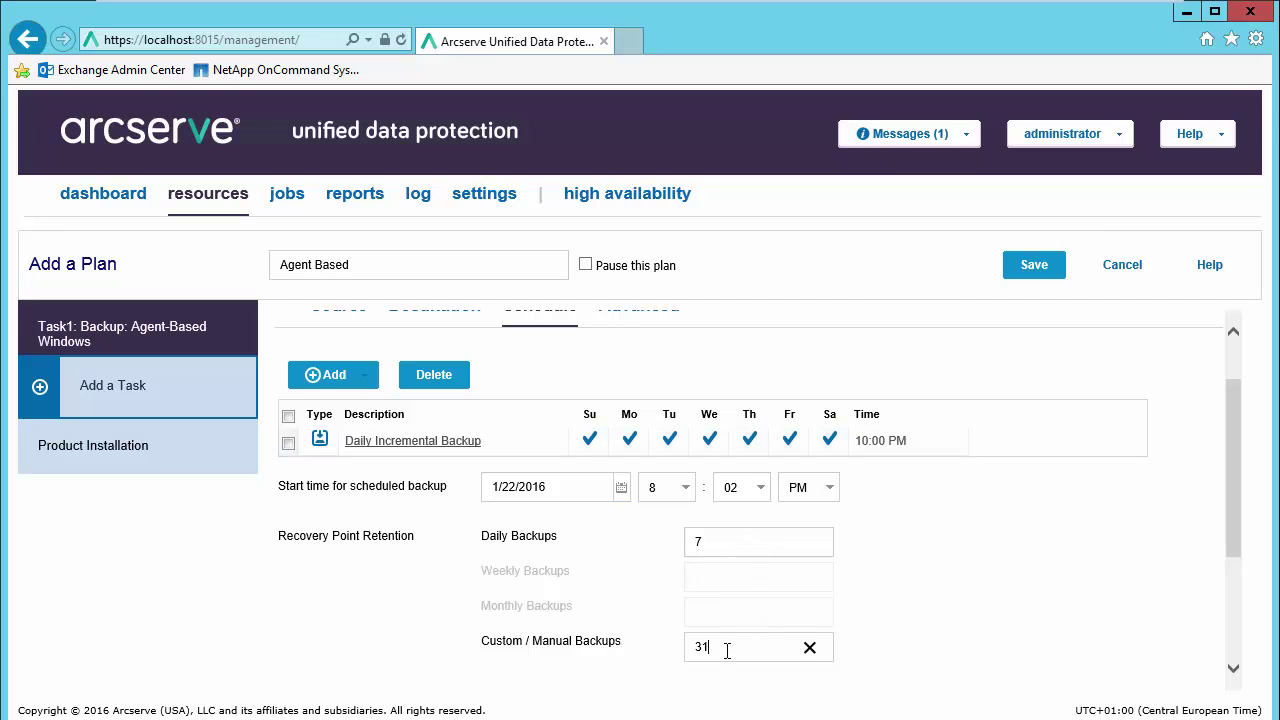
double_click(725, 645)
key(End)
key(BackSpace)
key(BackSpace)
text(1)
drag(1233, 517, 1224, 625)
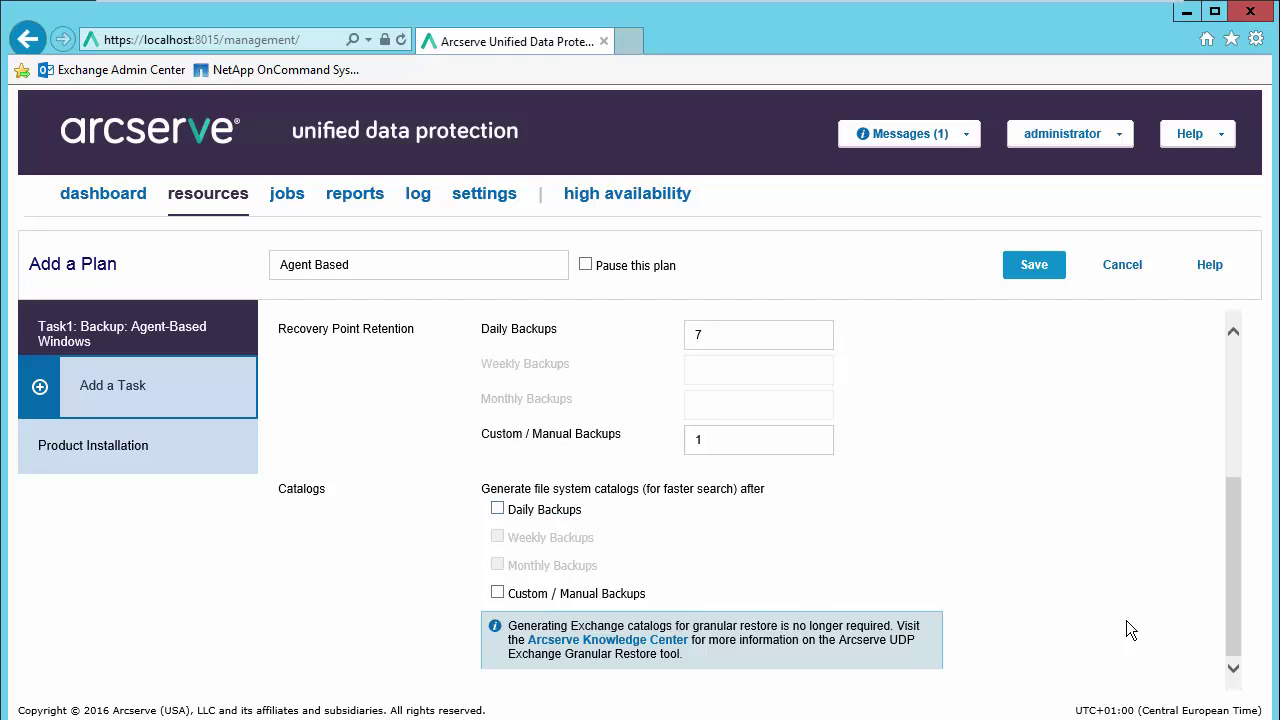
drag(1234, 613, 1240, 477)
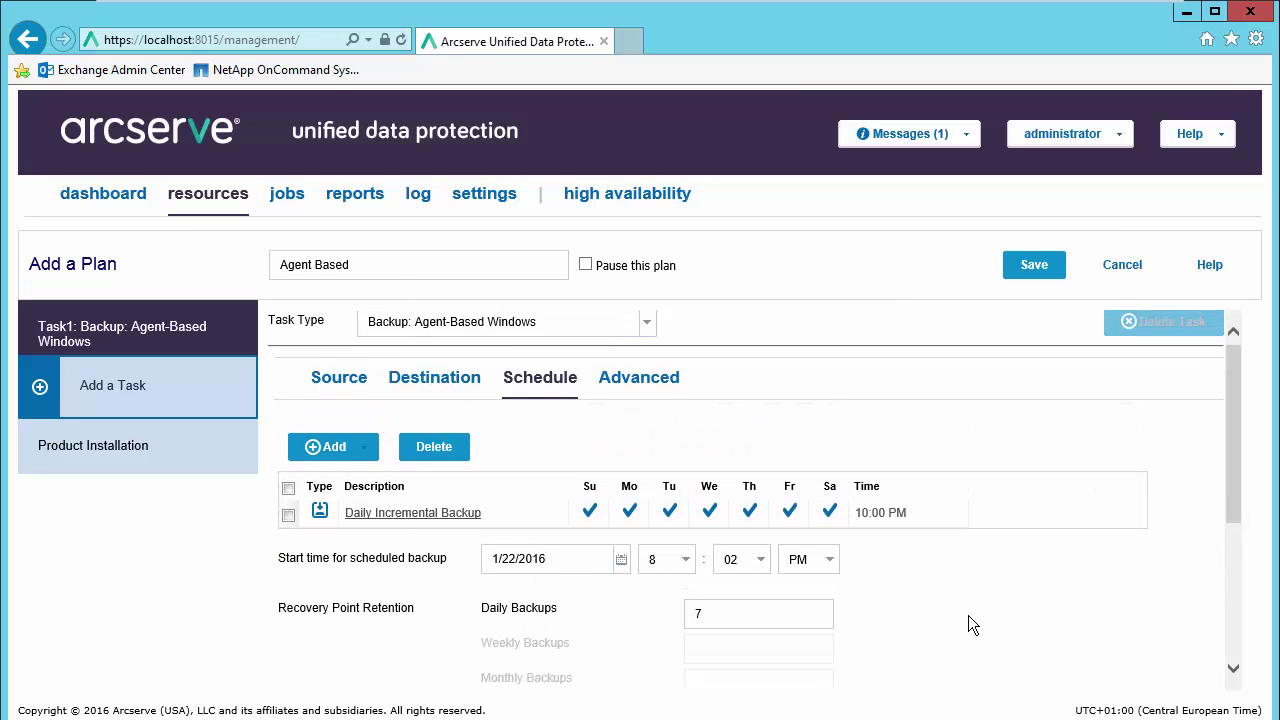
click(642, 385)
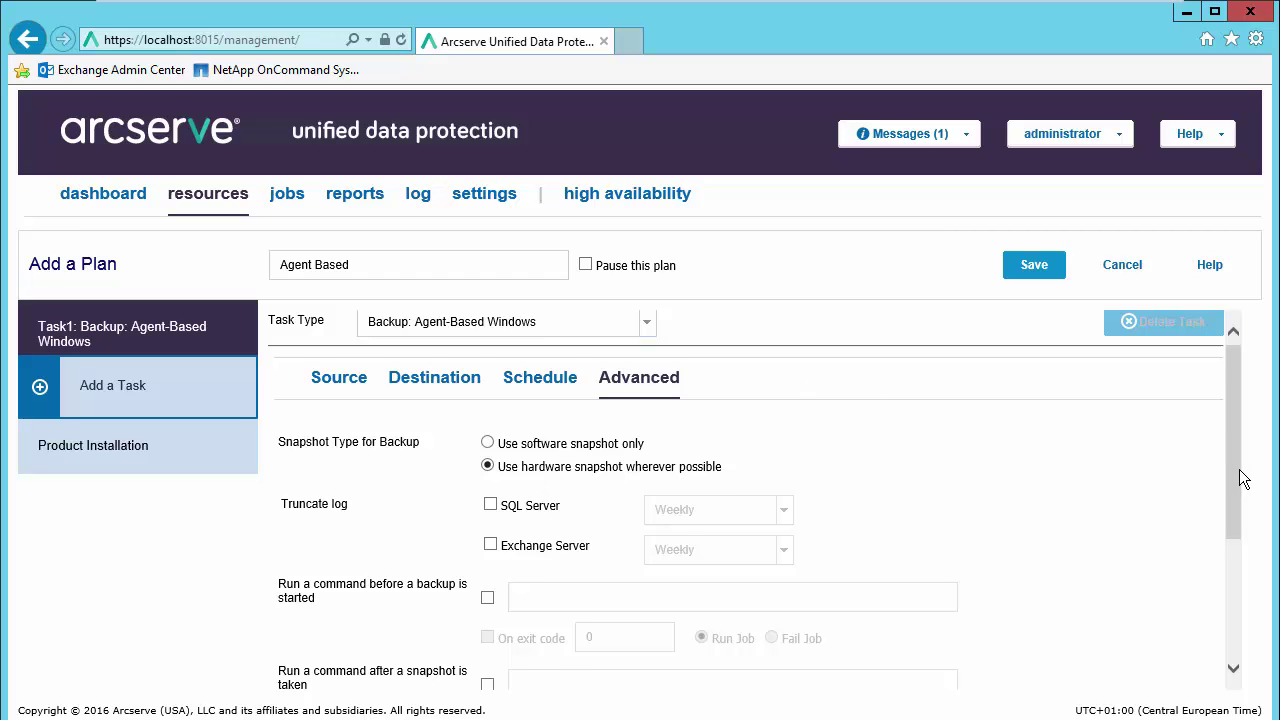
Step: Try SQL Server log truncation and its frequency options, then leave it turned off
drag(1234, 470, 1200, 515)
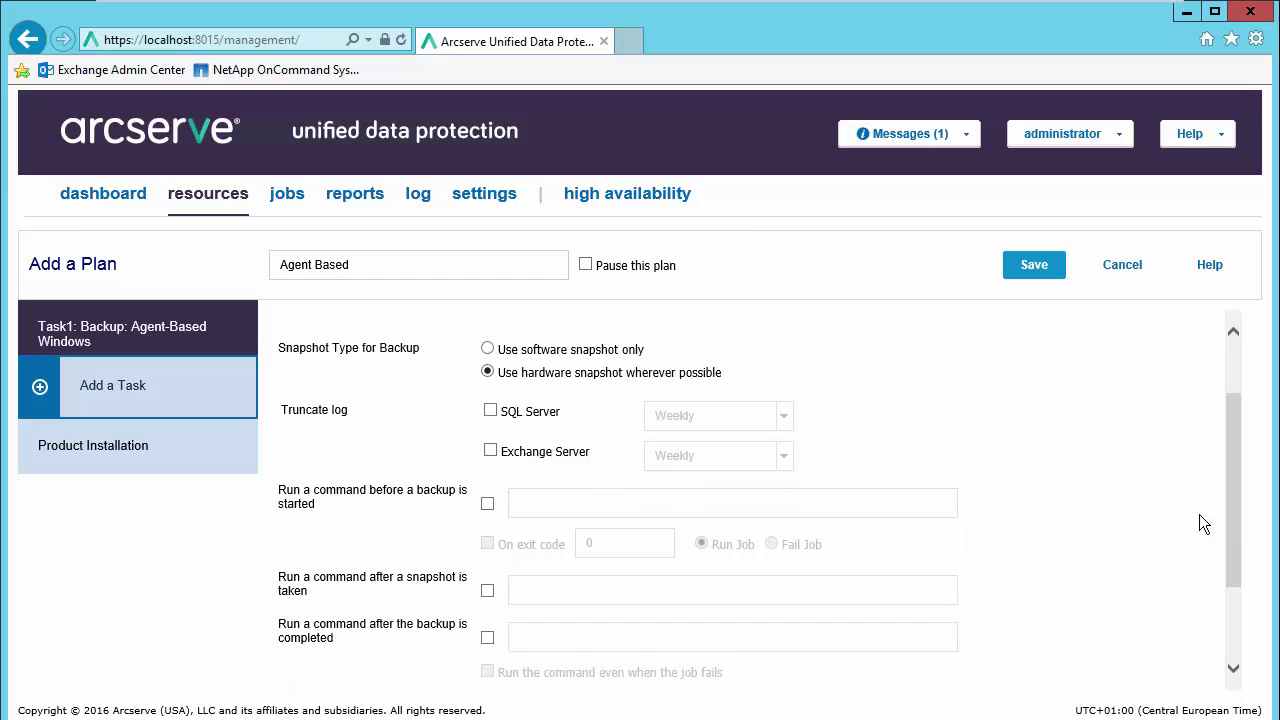
click(490, 411)
click(784, 416)
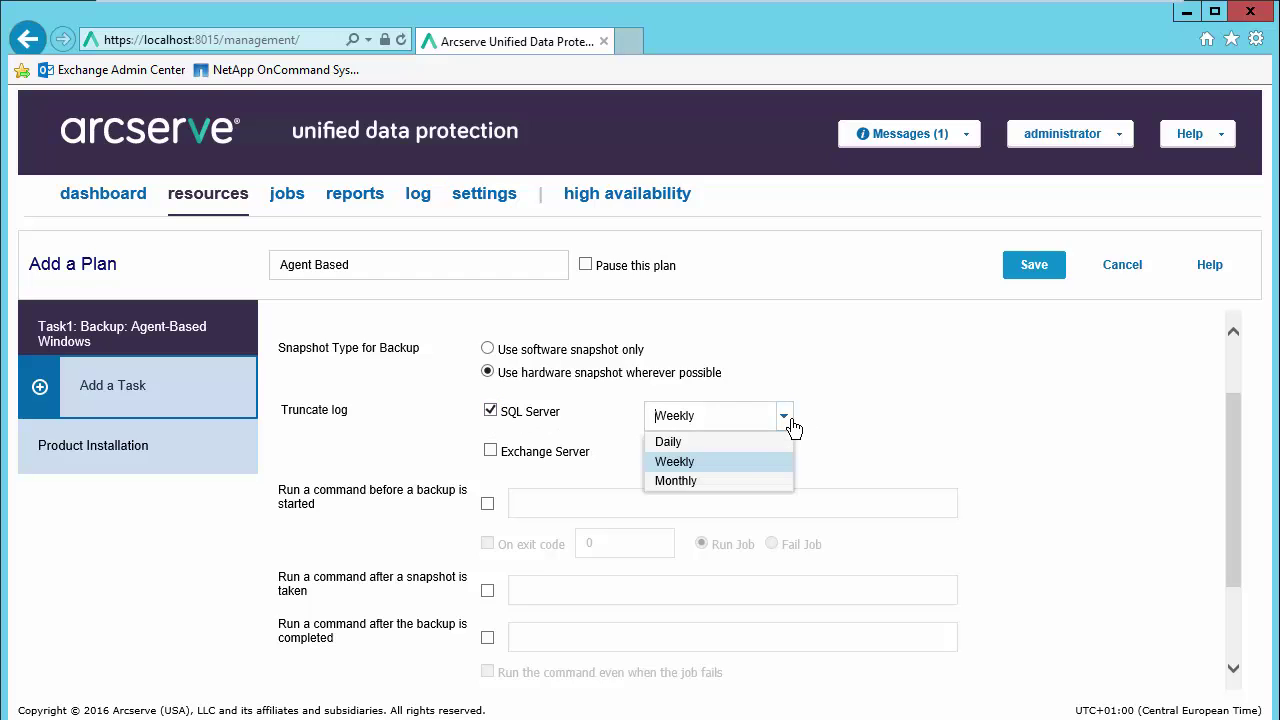
click(490, 411)
scroll(1233, 478, down, 1)
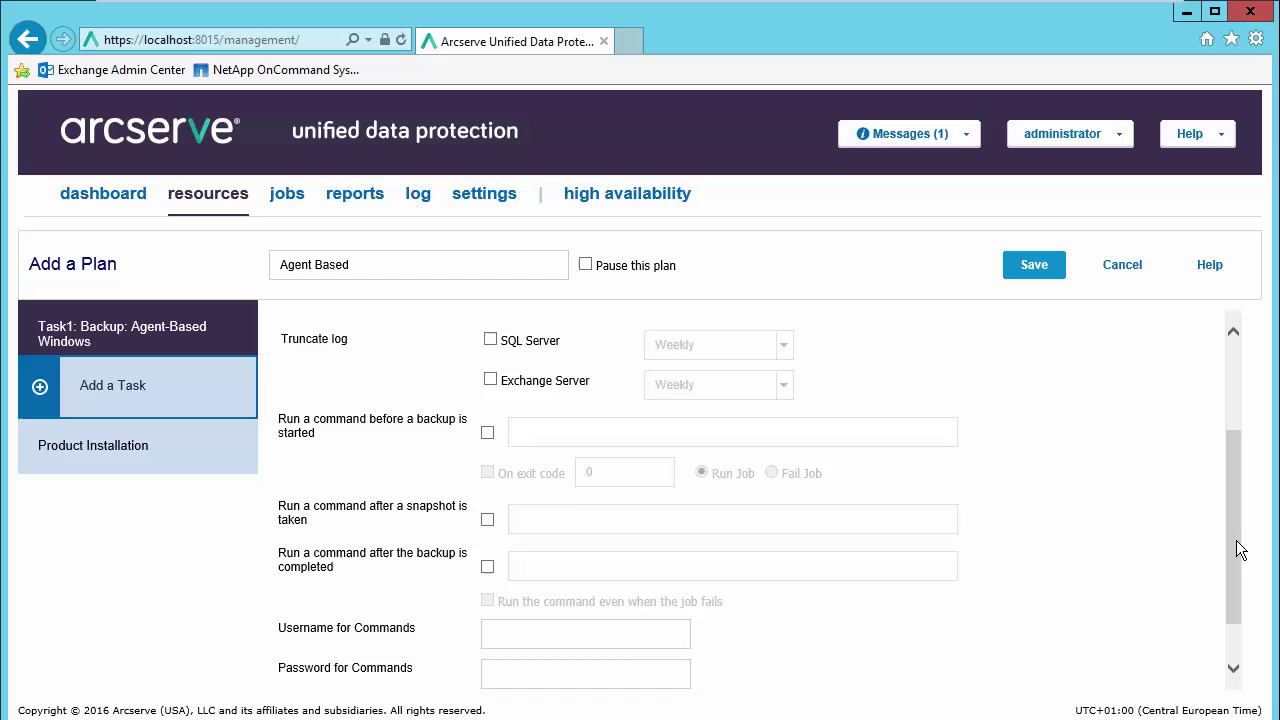
scroll(1236, 545, down, 1)
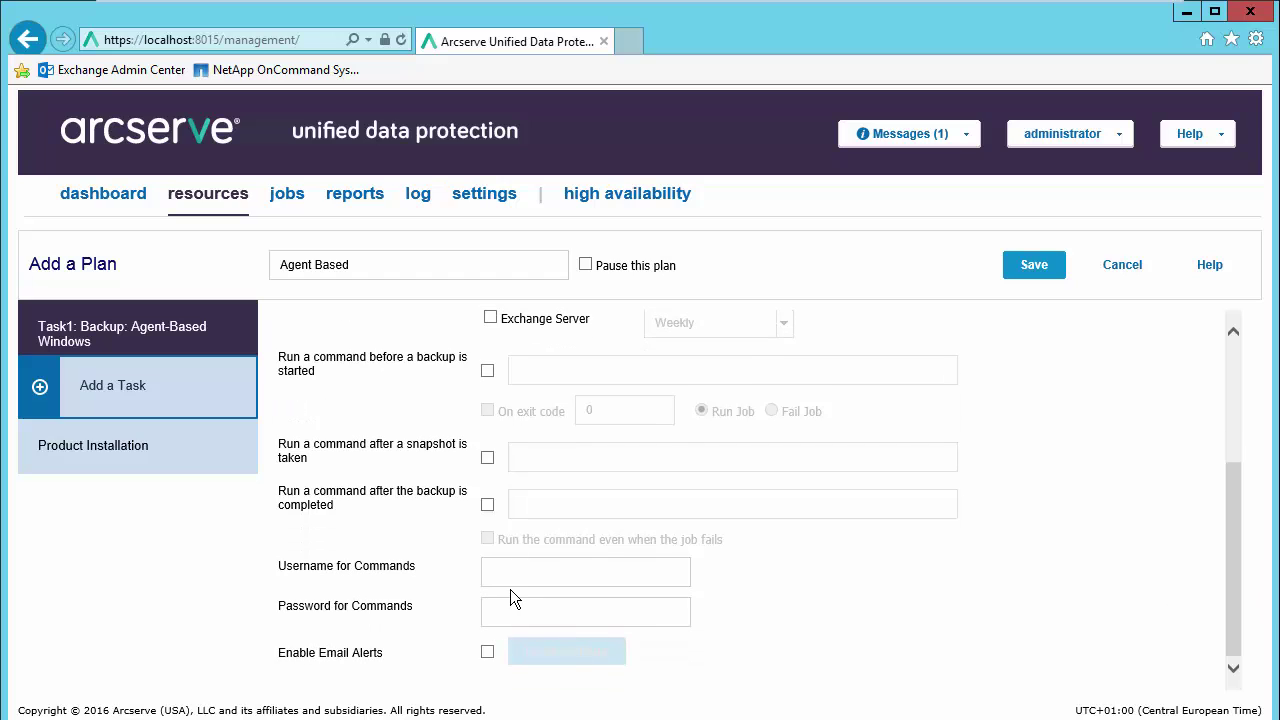
Step: Enable email alerts and leave resource alerts disabled
click(487, 652)
scroll(794, 635, down, 5)
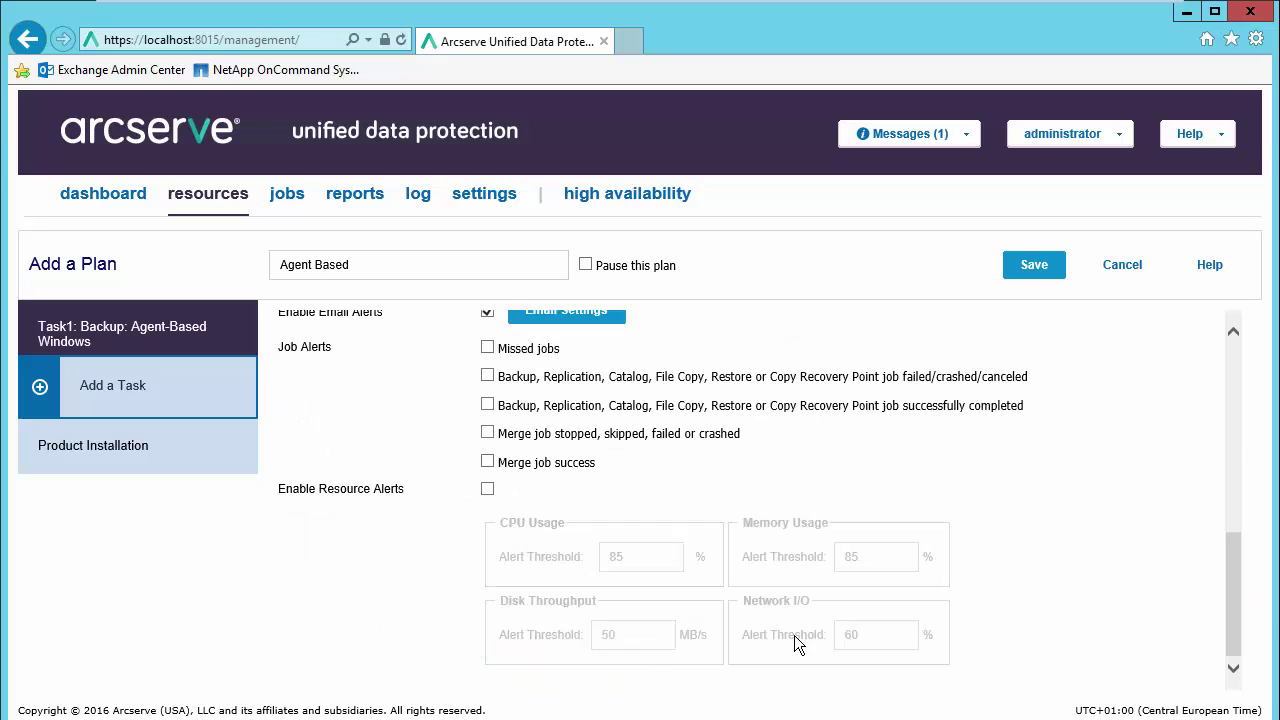
scroll(1232, 568, up, 1)
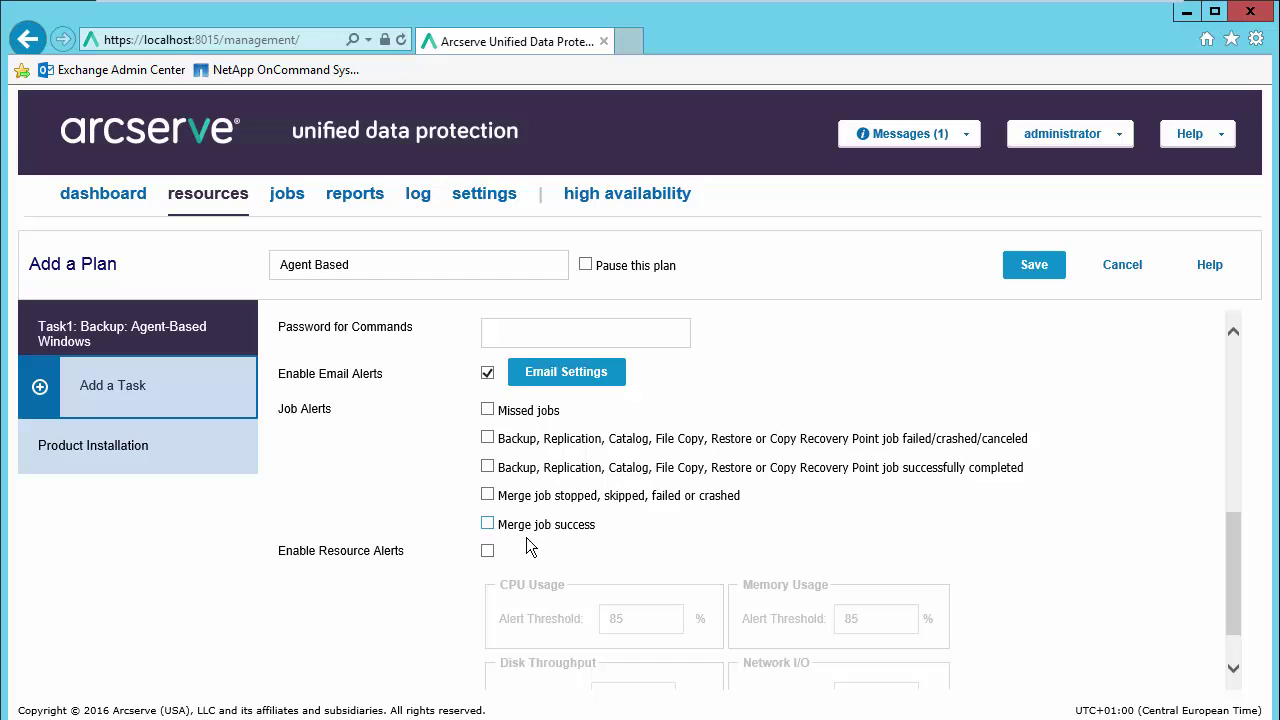
click(487, 551)
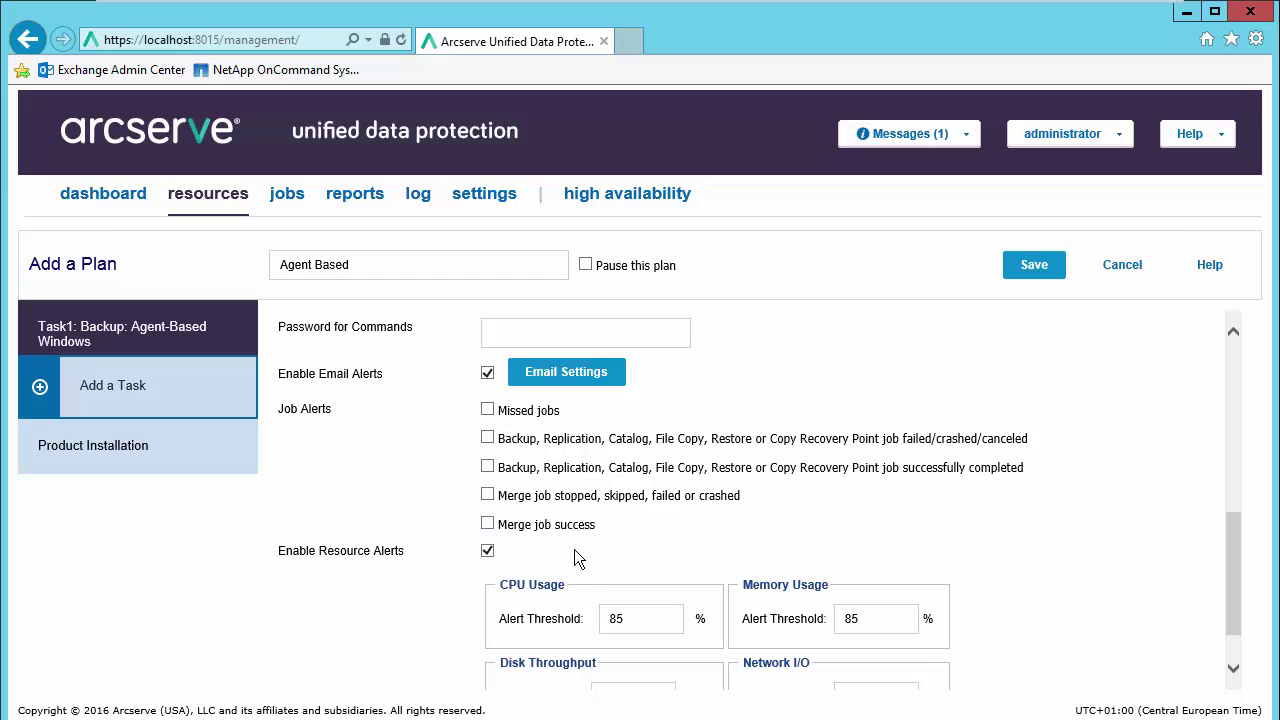
drag(1237, 549, 1232, 567)
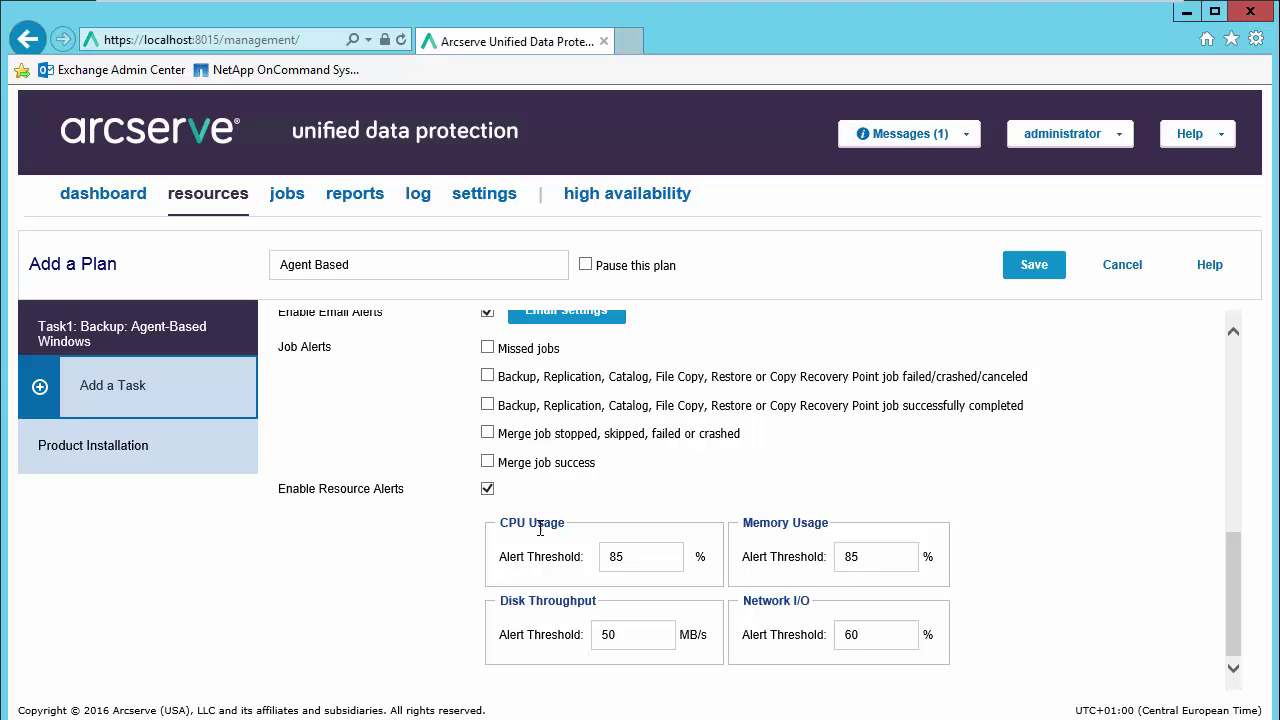
click(486, 490)
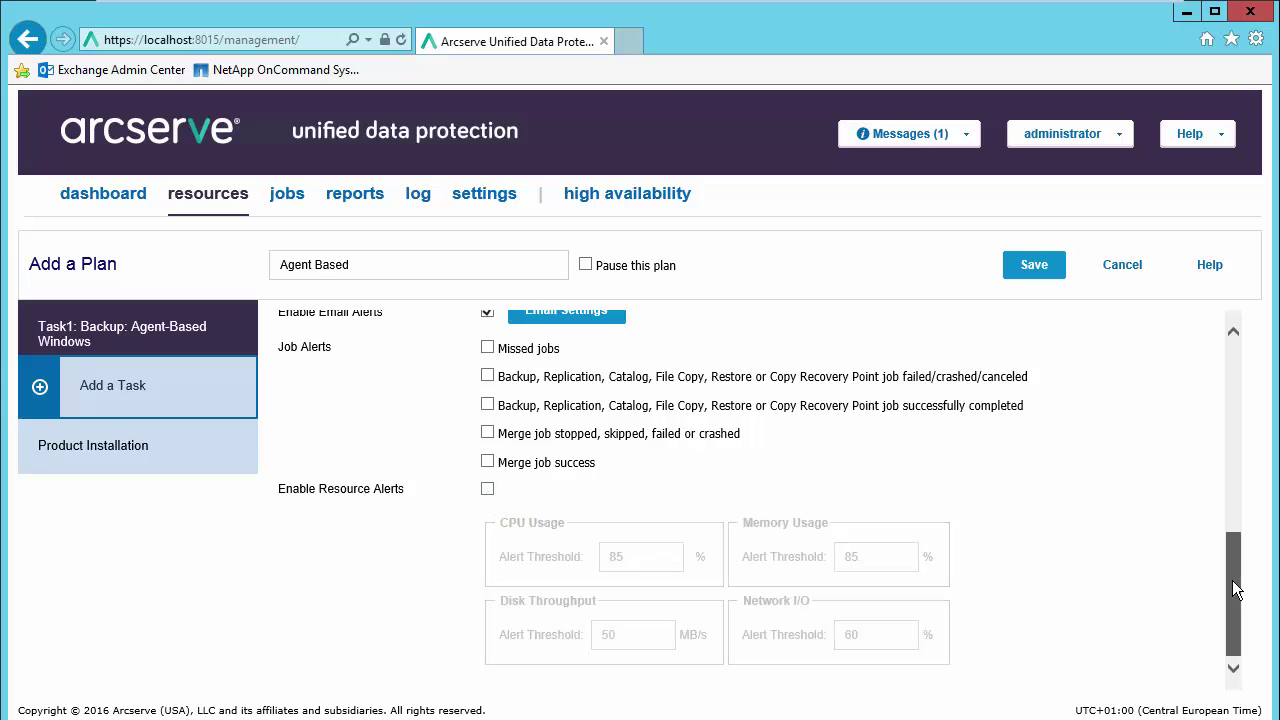
drag(1232, 580, 1236, 390)
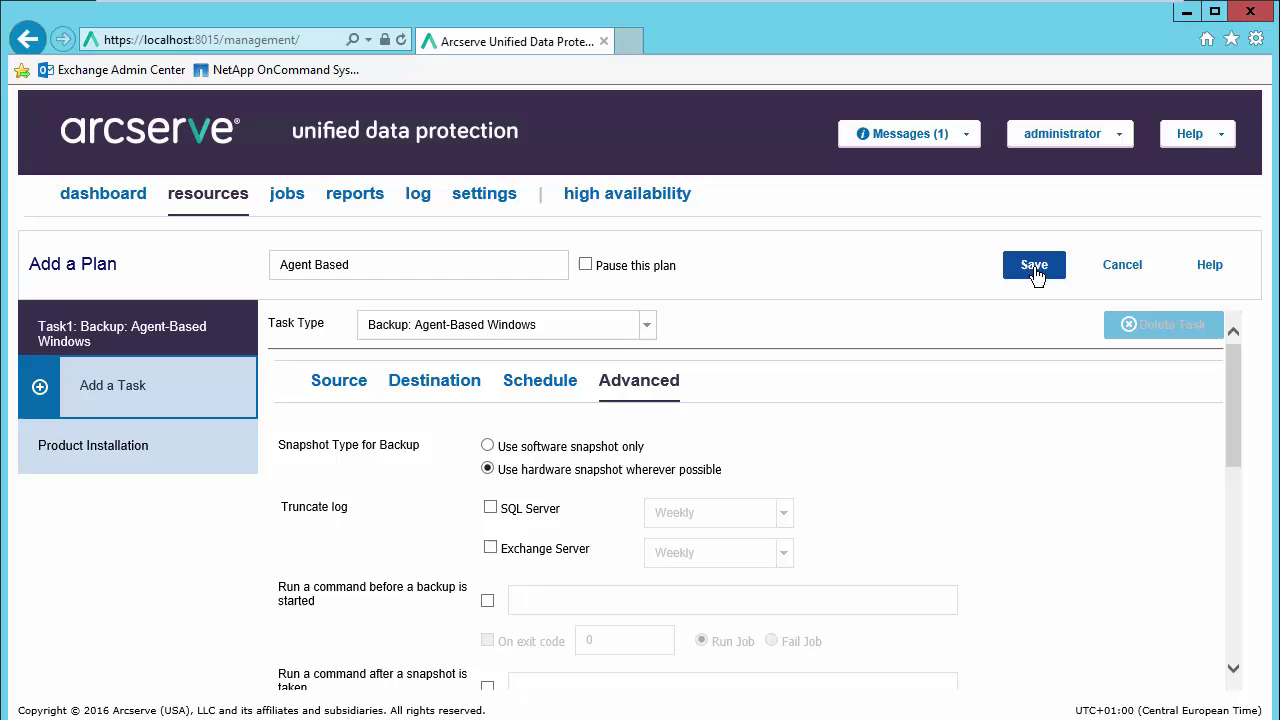
Step: Save Agent Based, then create 'Agentless - Vsphere' with a Backup: Host-Based Agentless task
click(1034, 266)
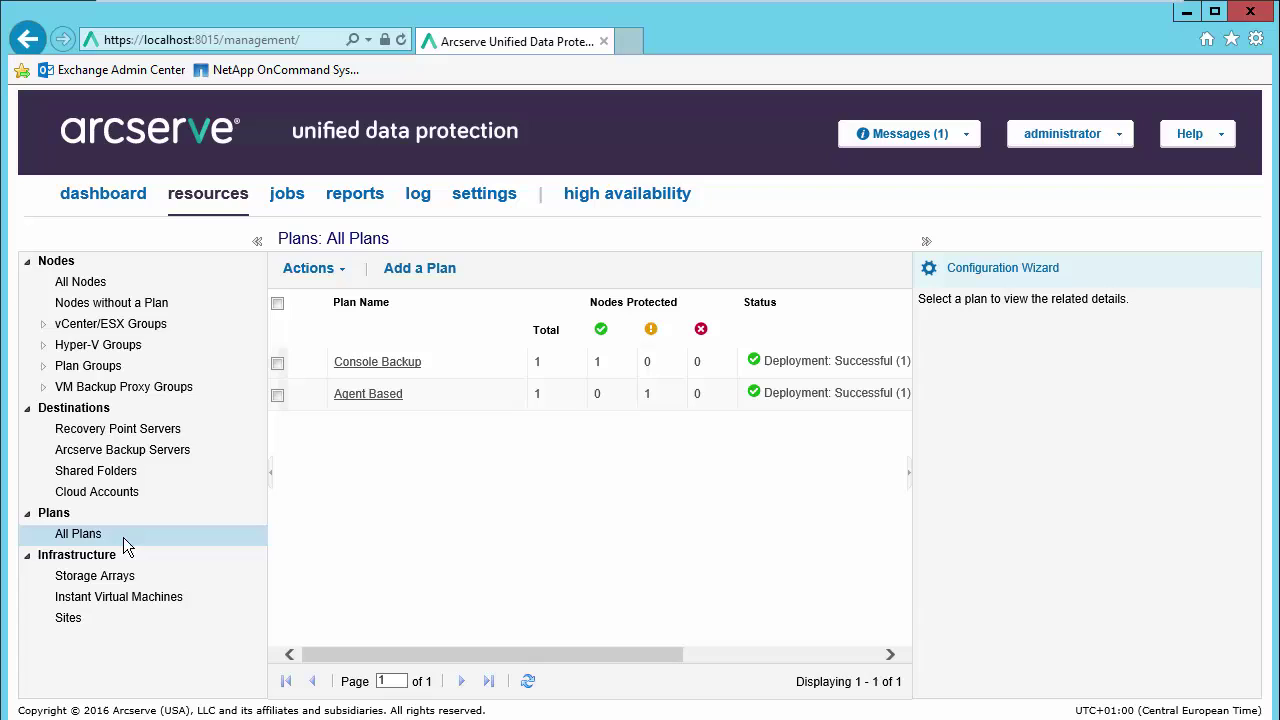
click(421, 268)
drag(424, 263, 215, 278)
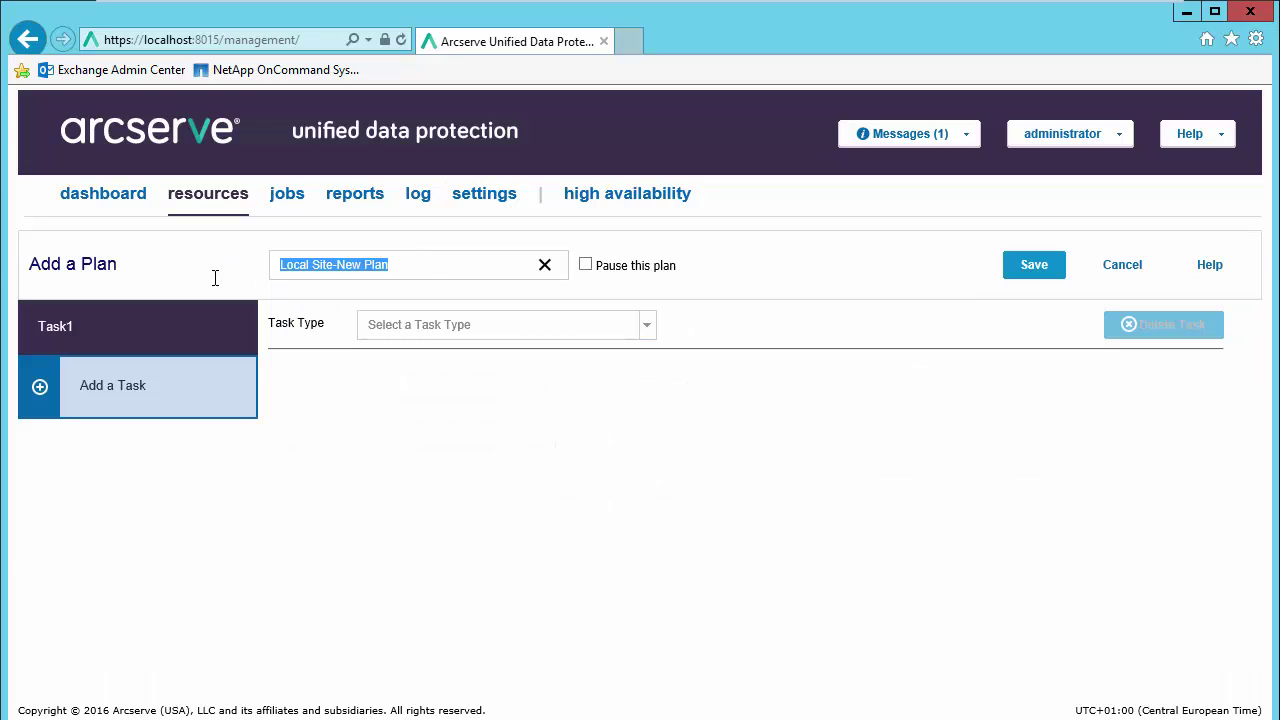
text(A)
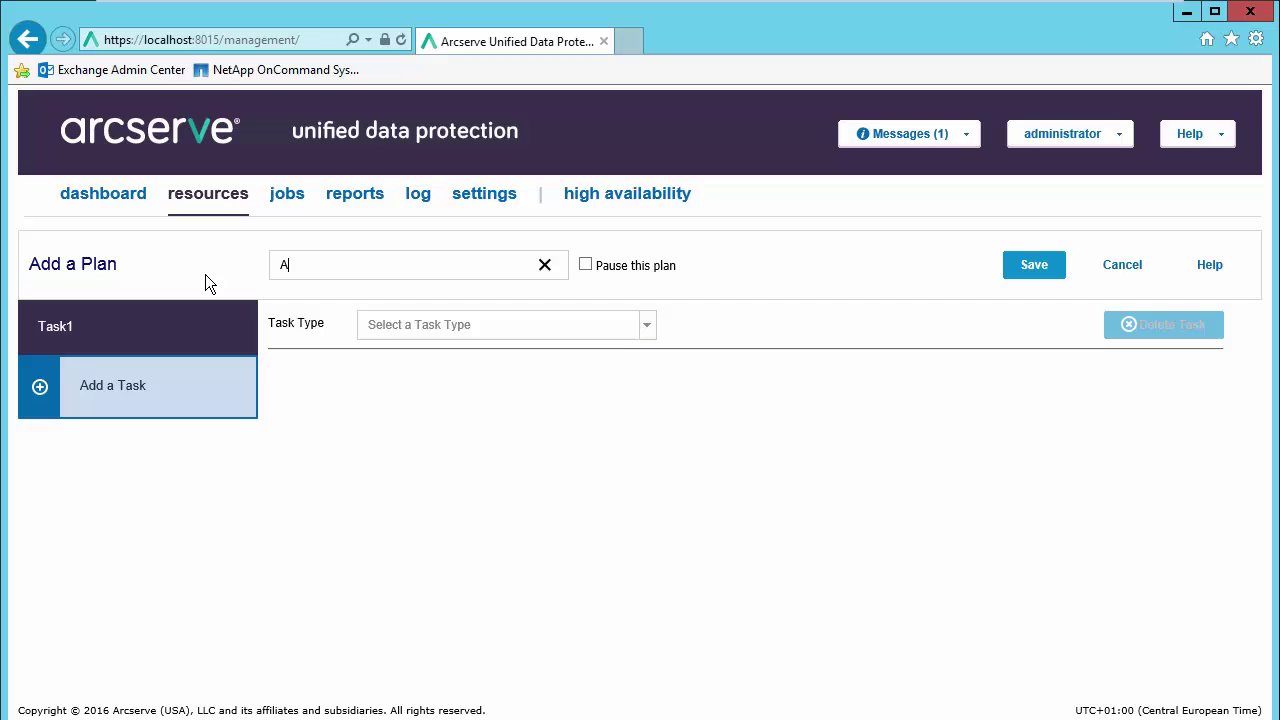
text(gentless - Vsphere)
click(649, 330)
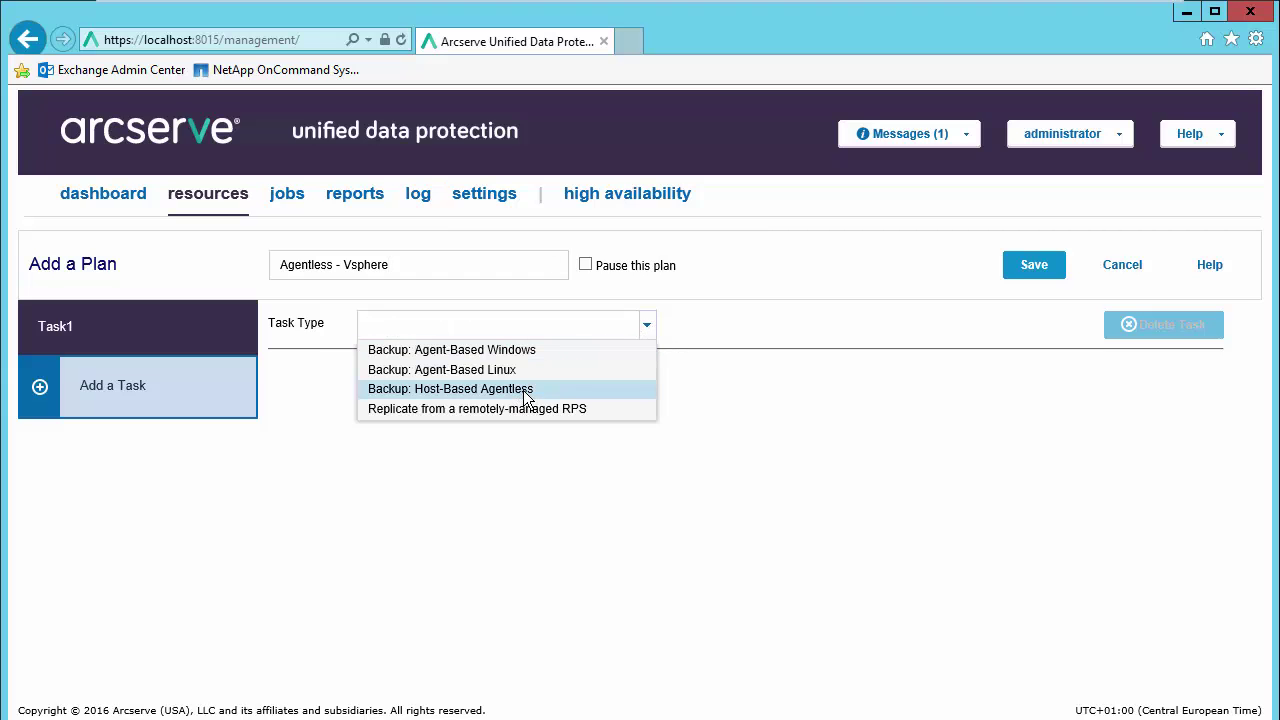
click(524, 395)
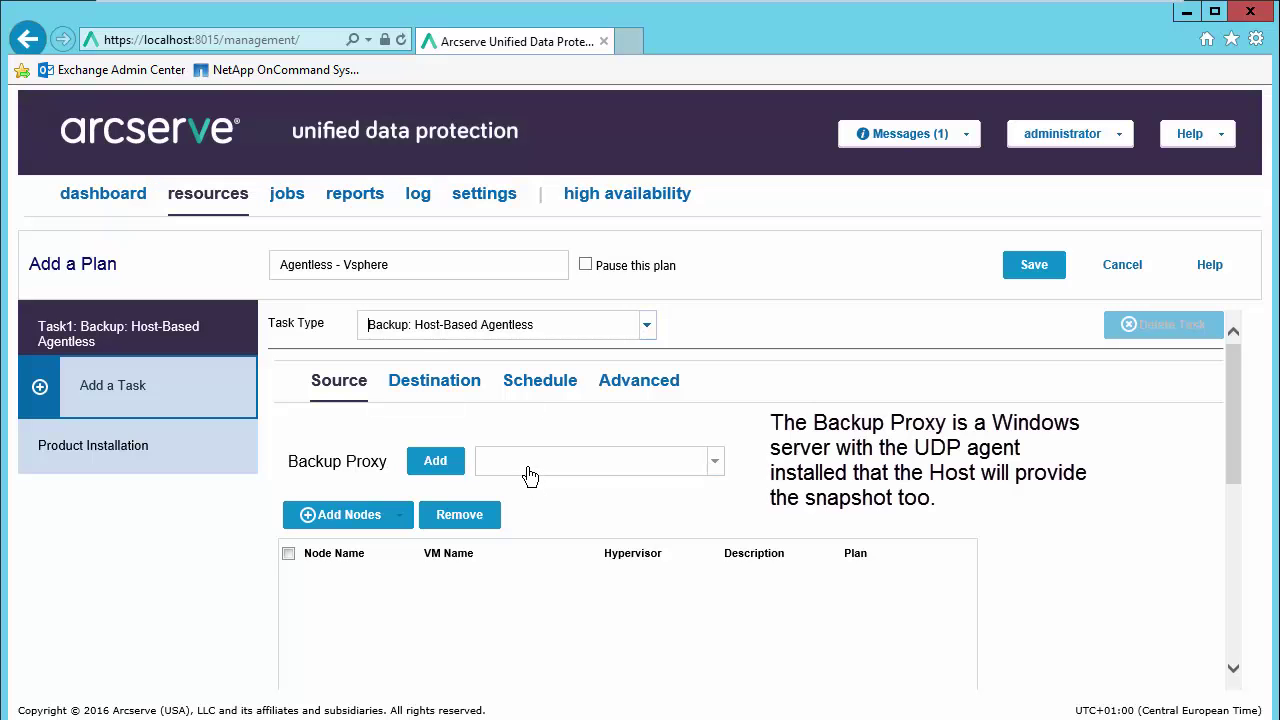
Step: Set manager.arcserve.lab as backup proxy and add VMs w2k12r2vm01 and w2k12r2vm02 as sources
click(717, 463)
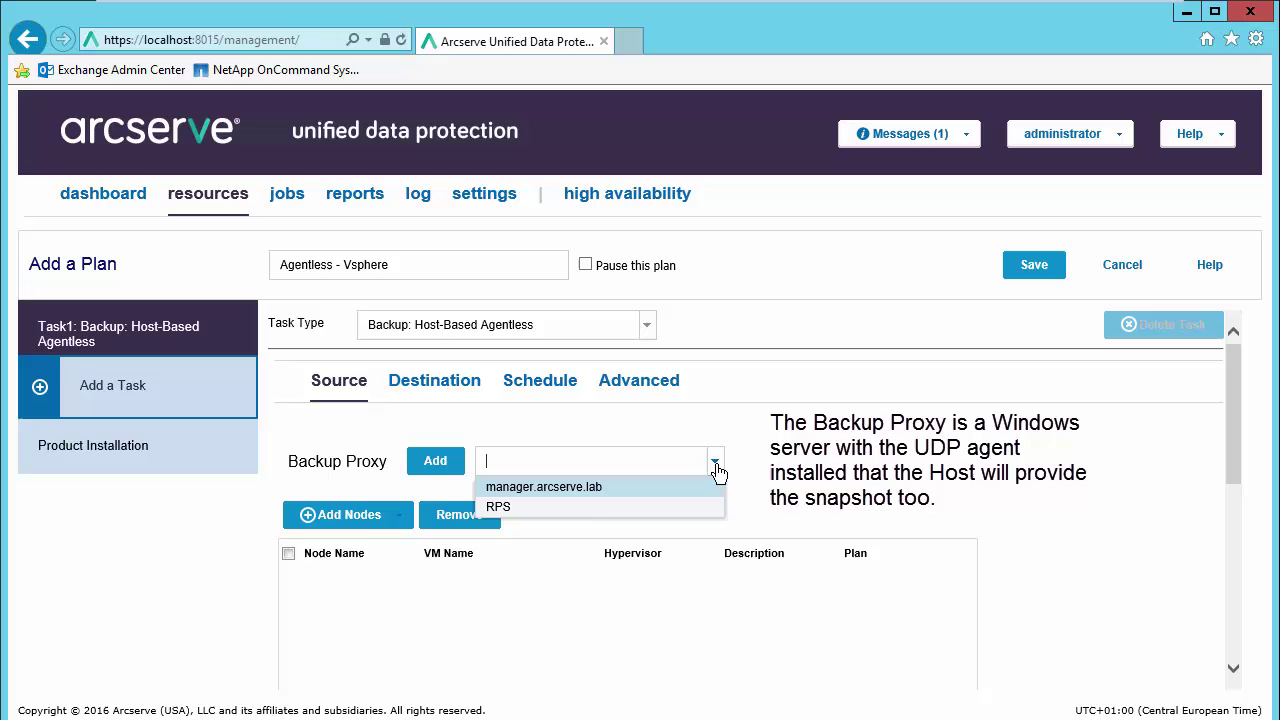
click(601, 487)
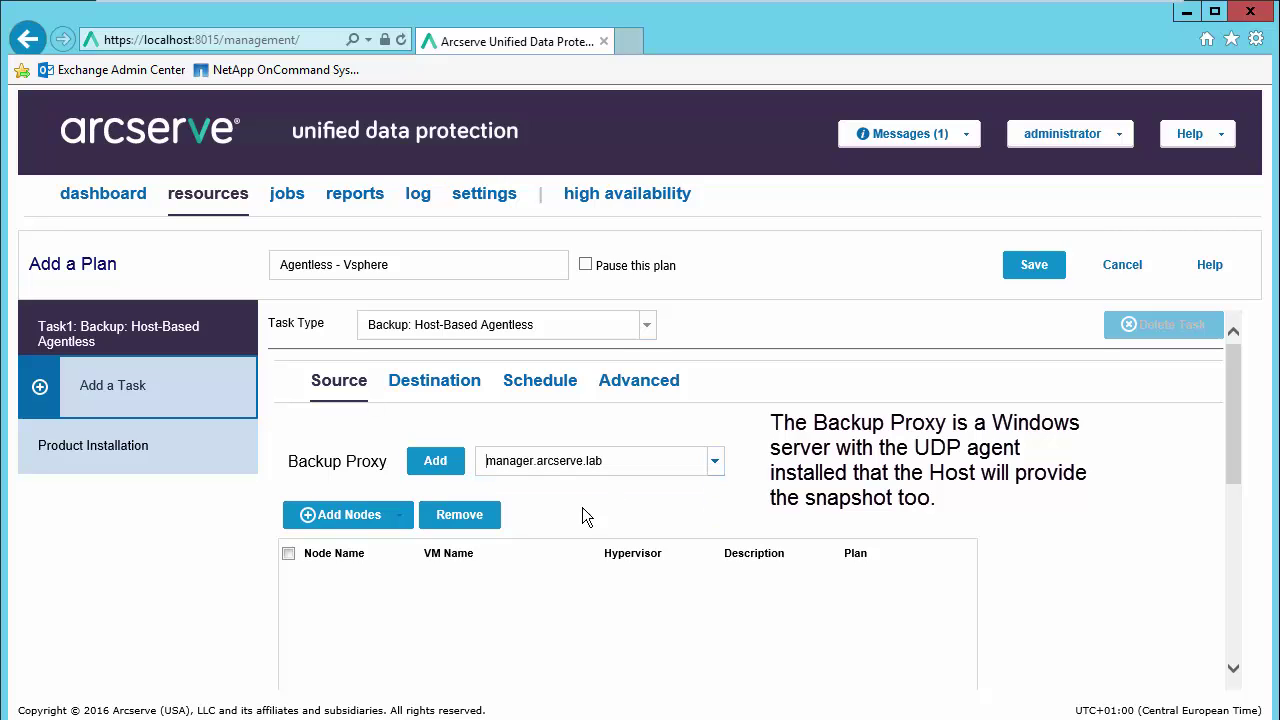
click(405, 516)
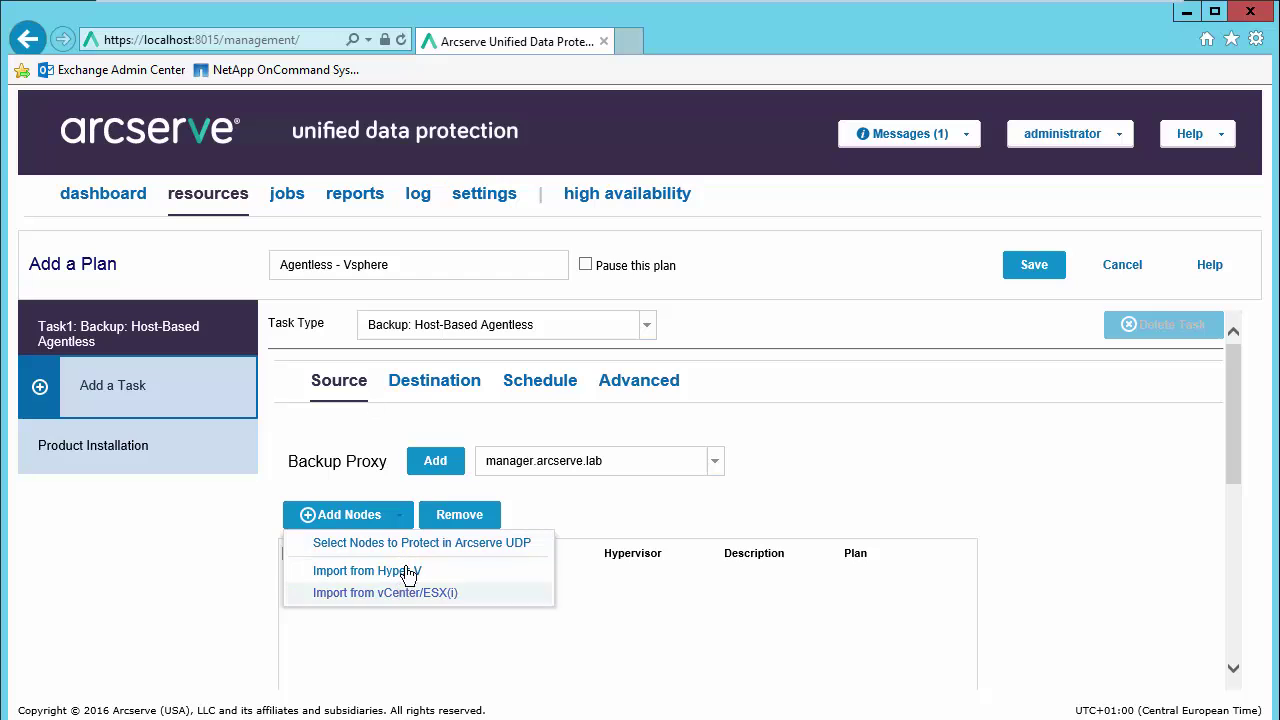
click(419, 547)
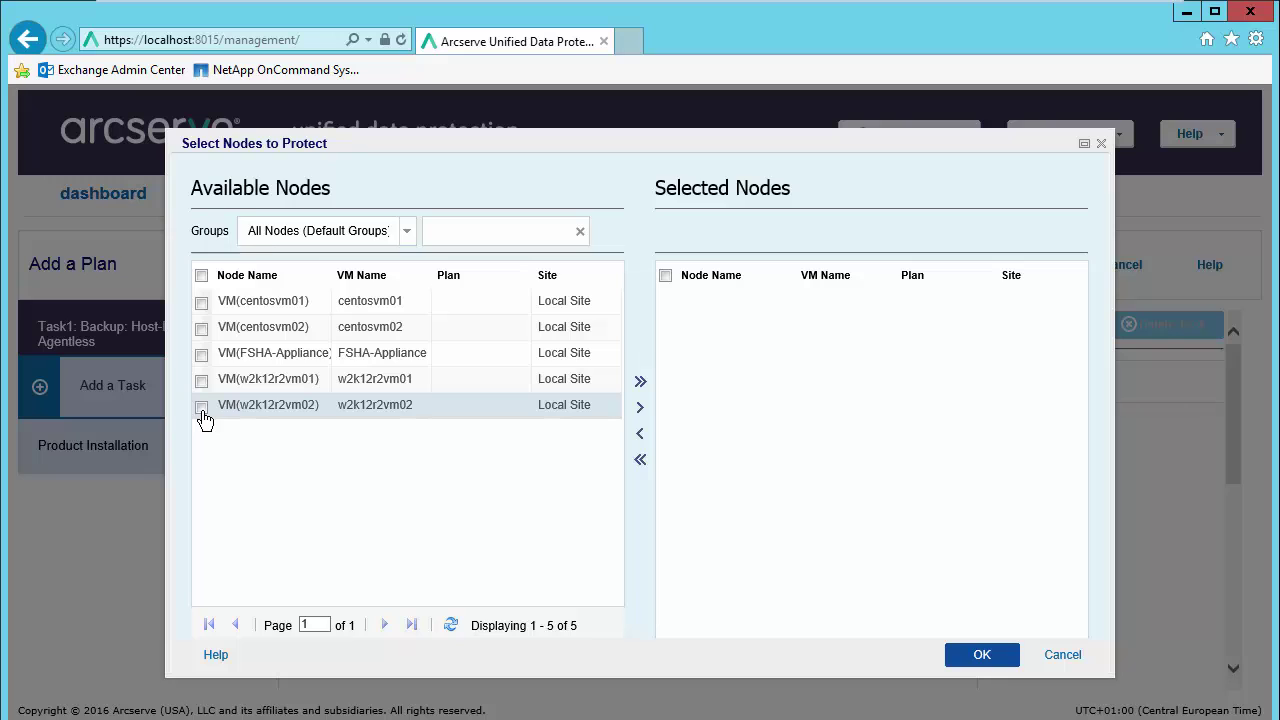
click(201, 380)
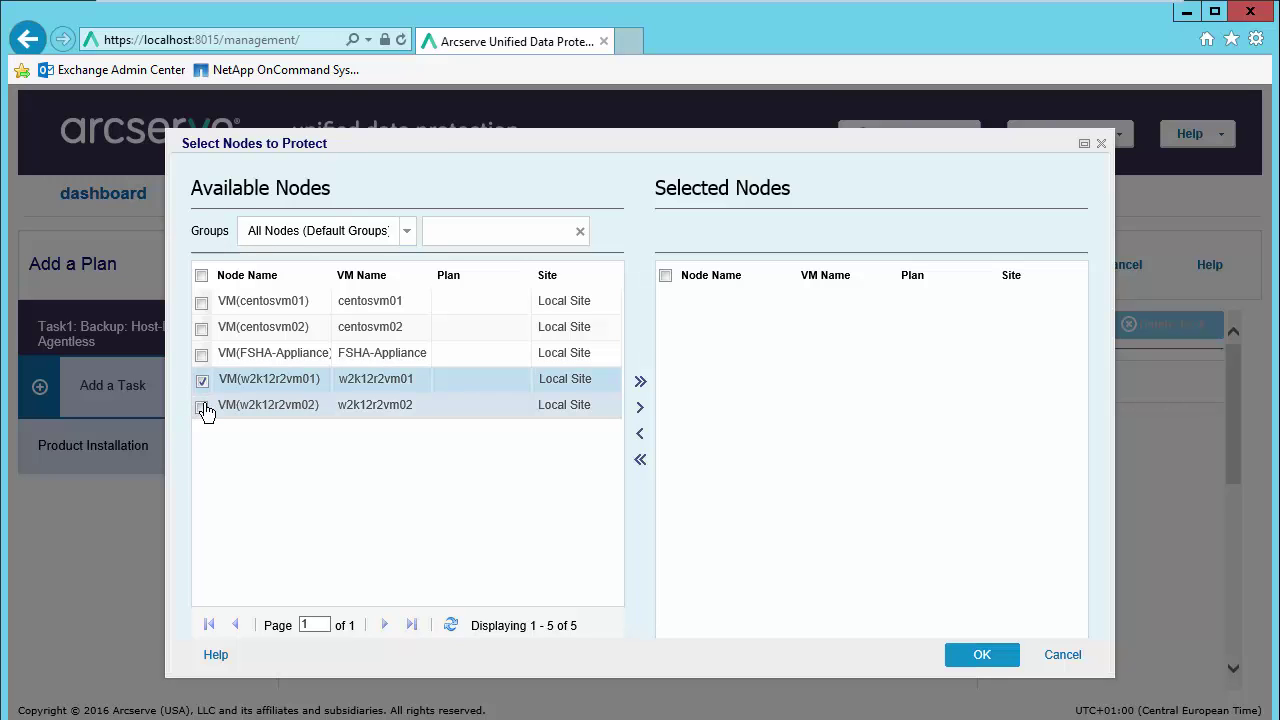
click(203, 409)
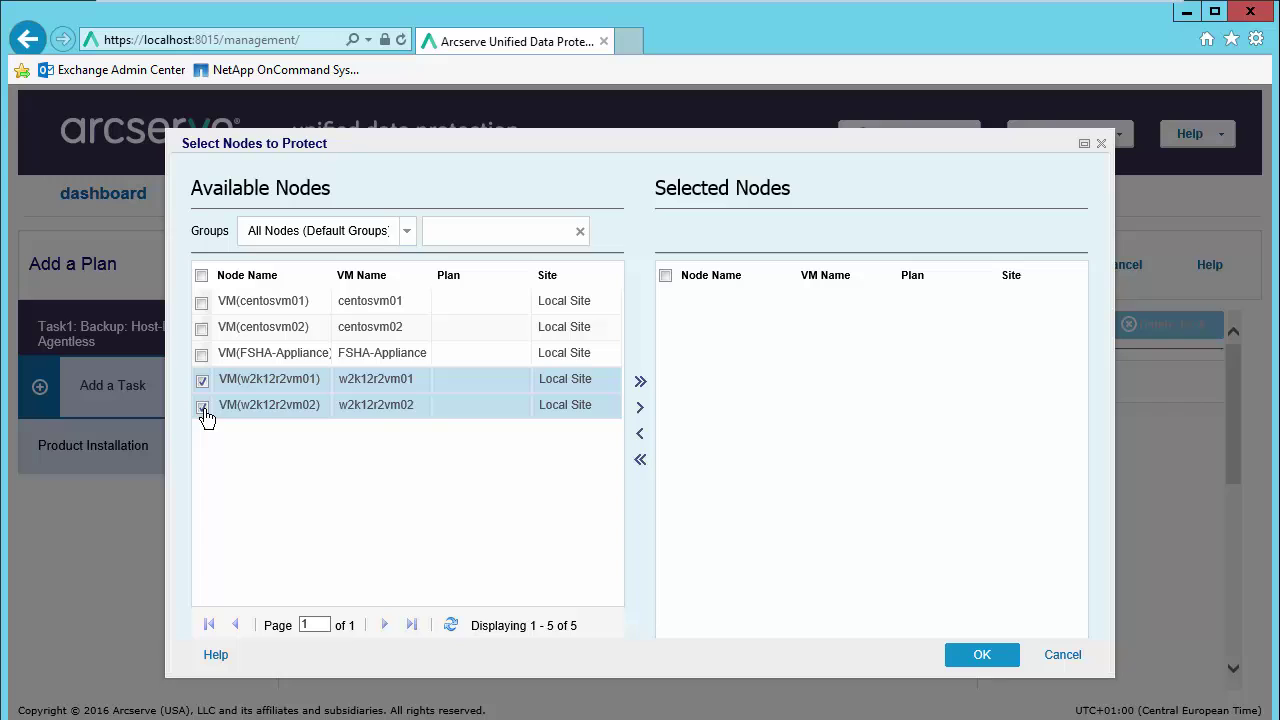
click(640, 408)
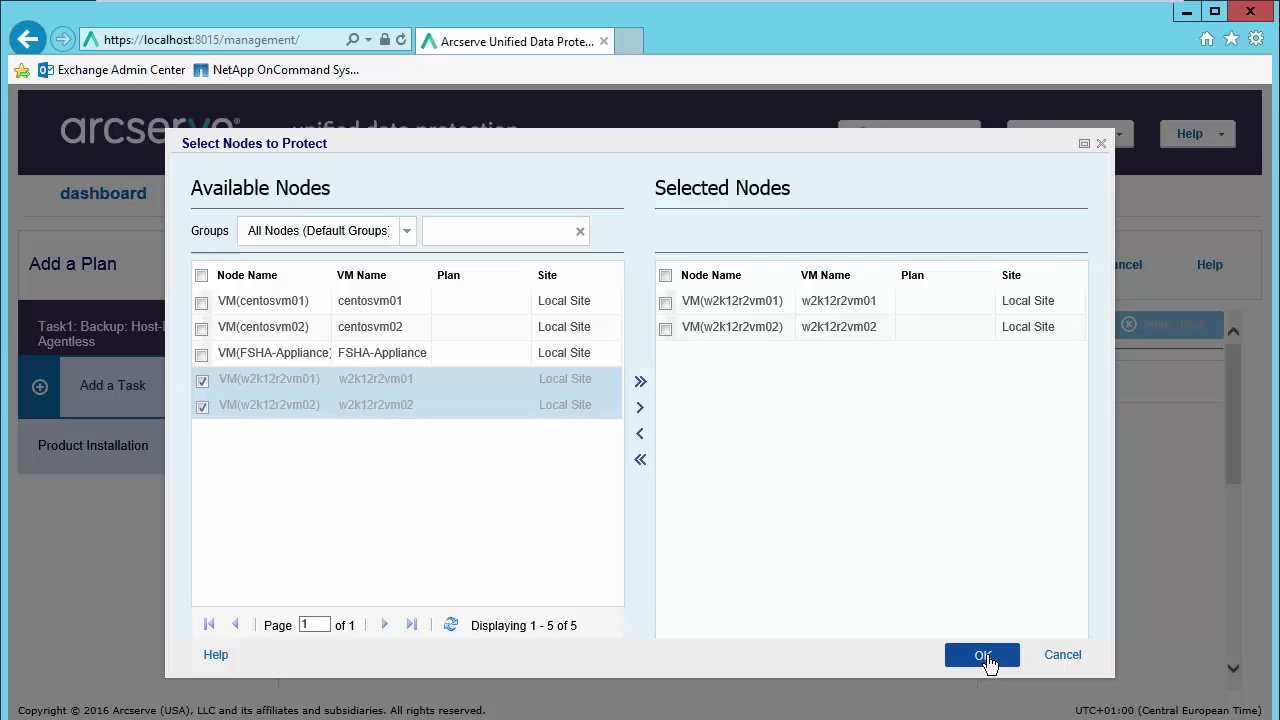
click(983, 656)
scroll(800, 446, down, 3)
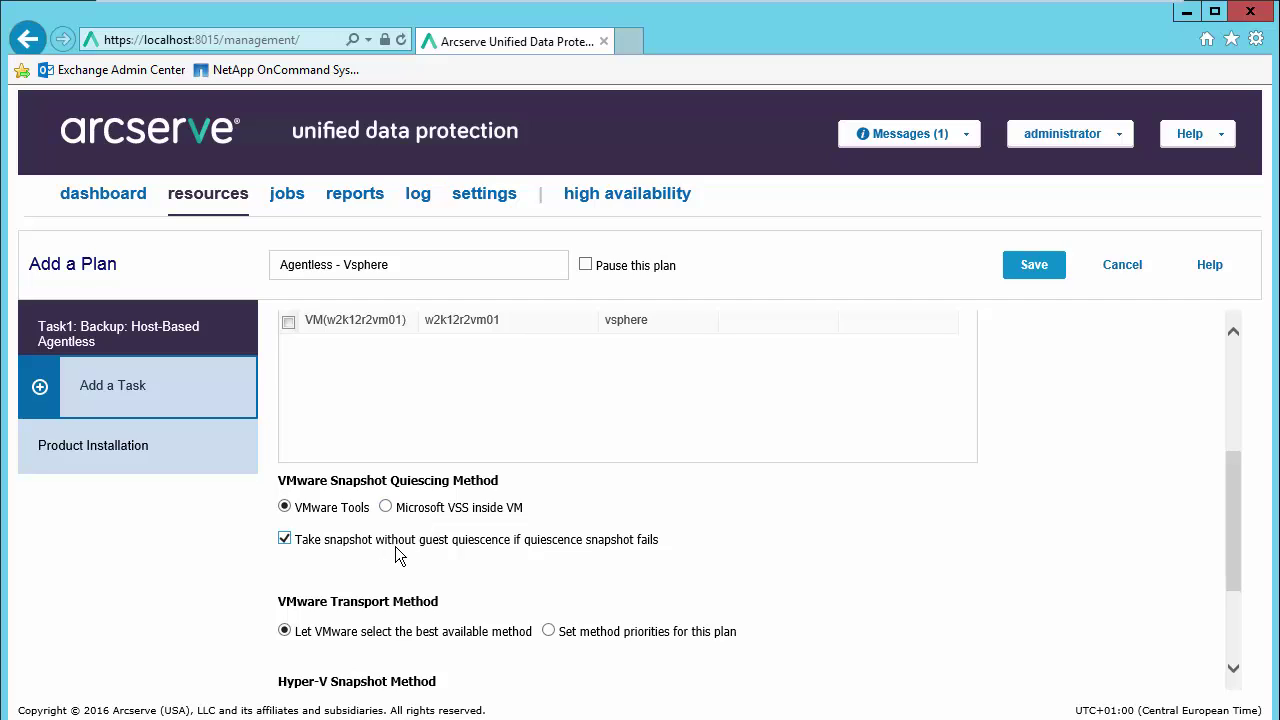
scroll(590, 548, down, 2)
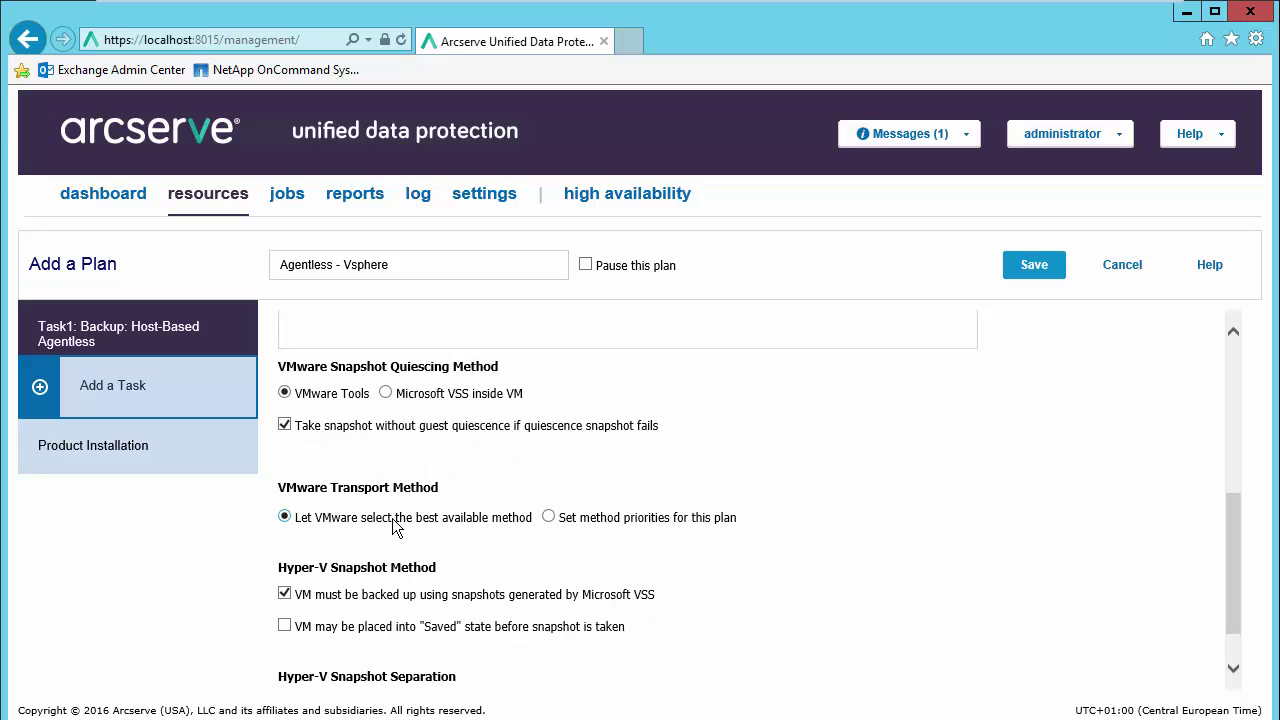
click(549, 517)
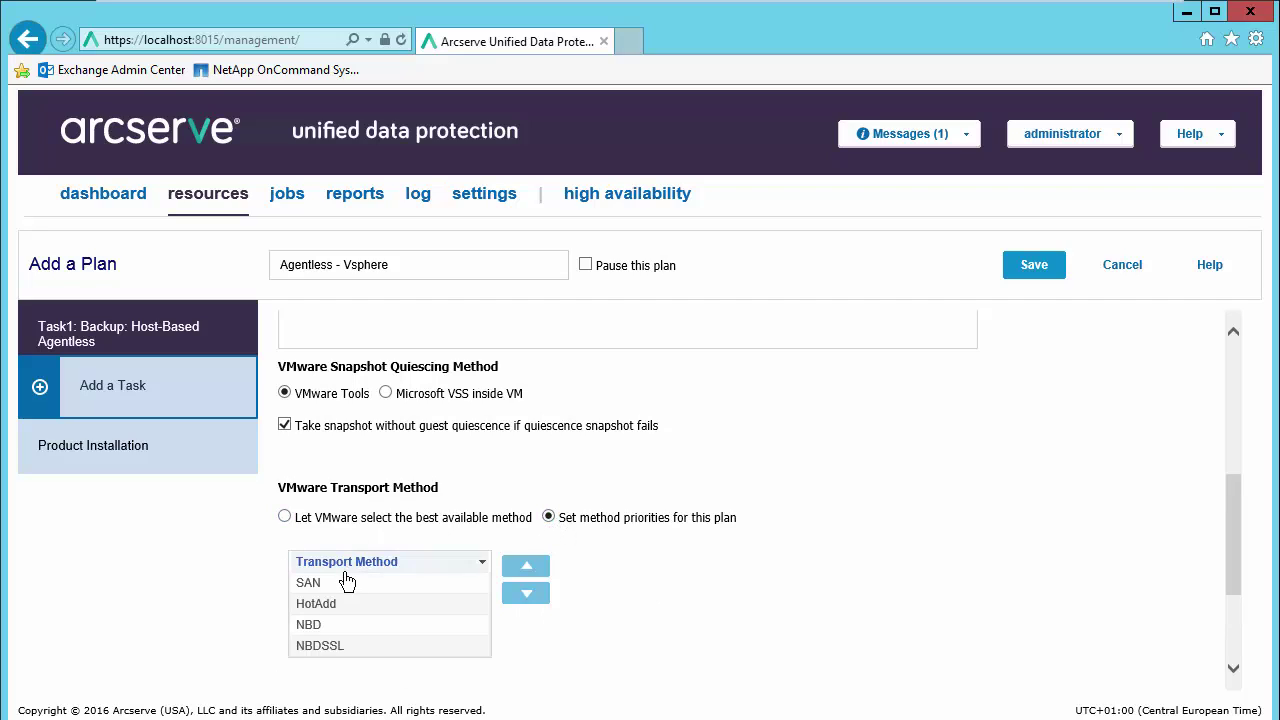
click(285, 517)
scroll(568, 505, down, 1)
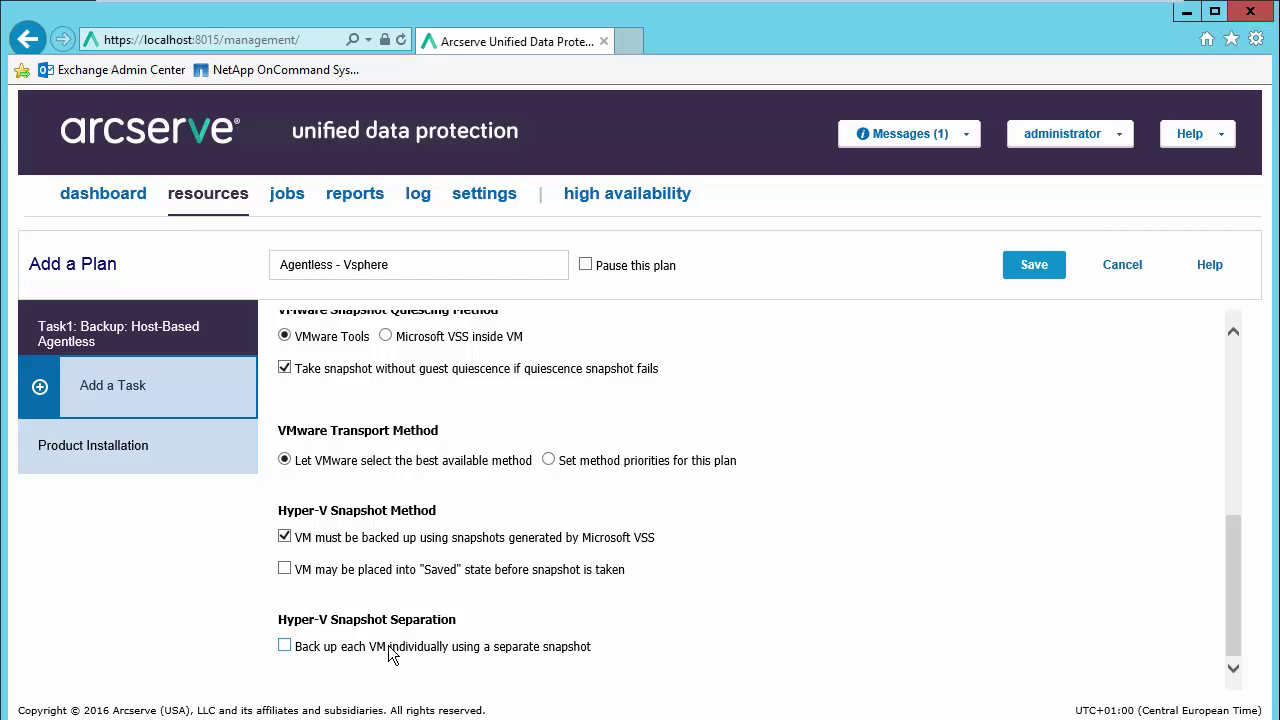
scroll(648, 580, up, 6)
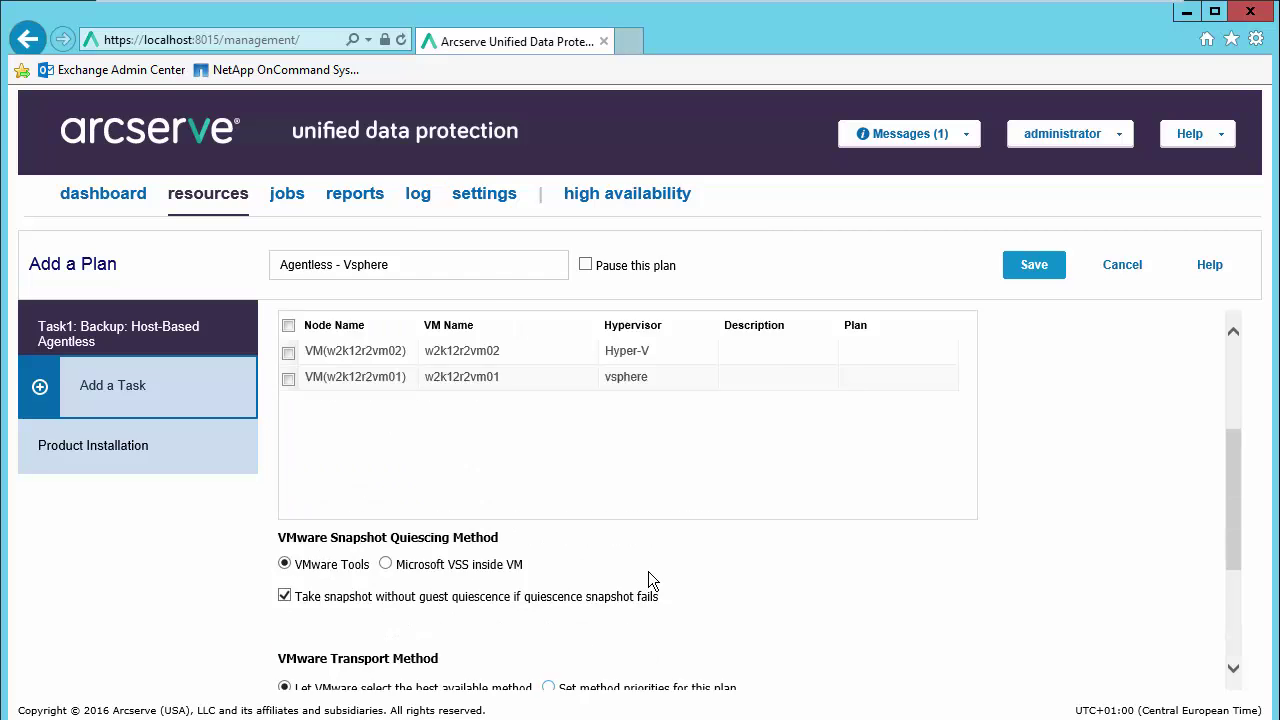
Step: After reviewing Destination, set Custom / Manual Backups to 1 on the Schedule tab, keeping 7 daily
click(425, 384)
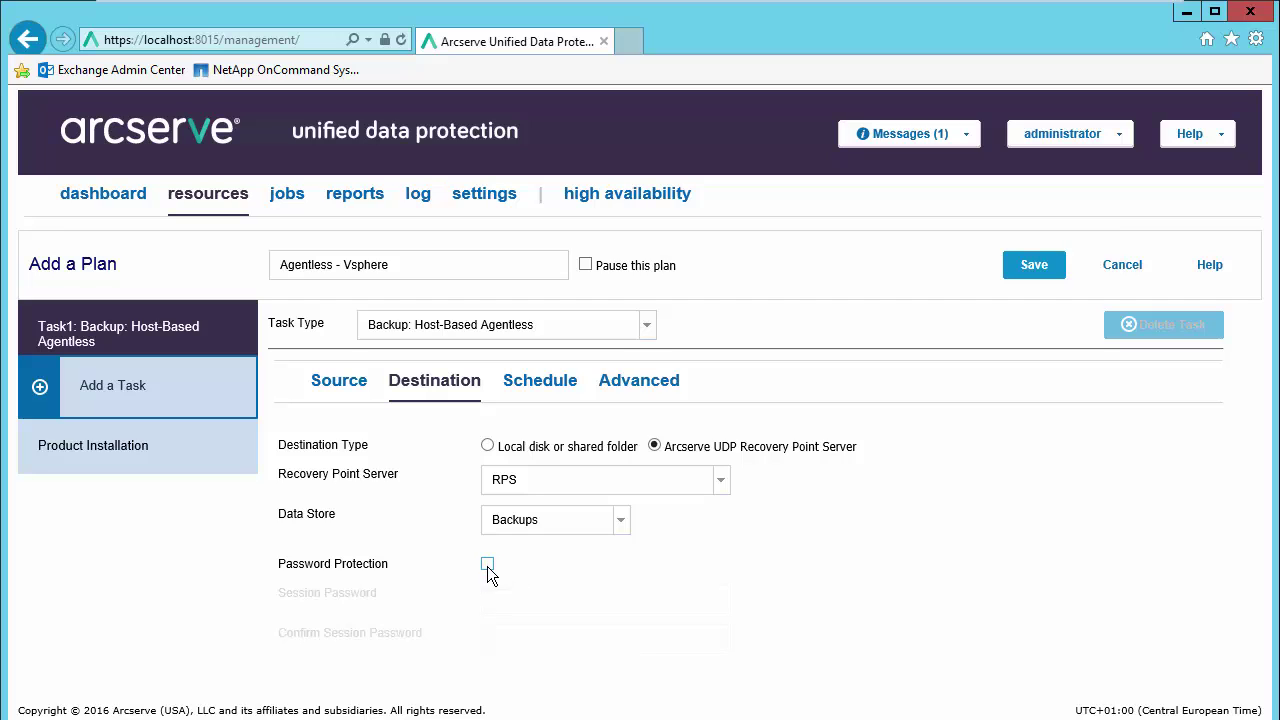
click(547, 386)
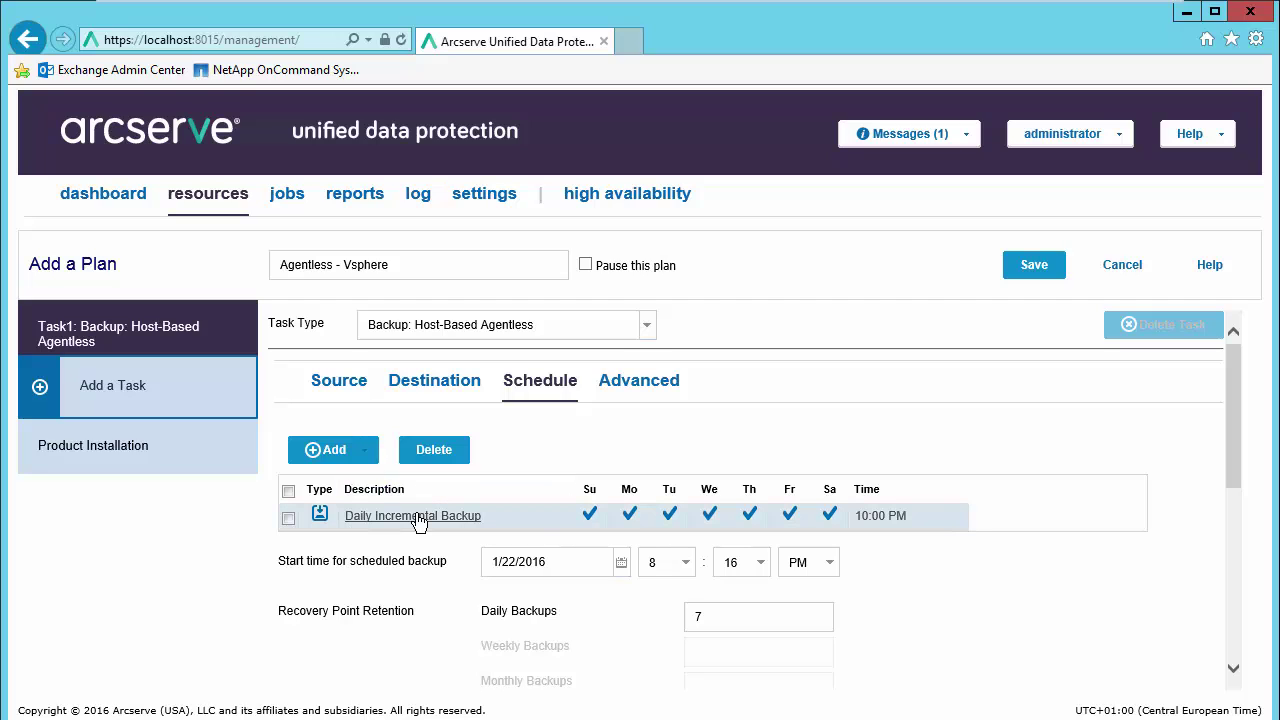
click(368, 457)
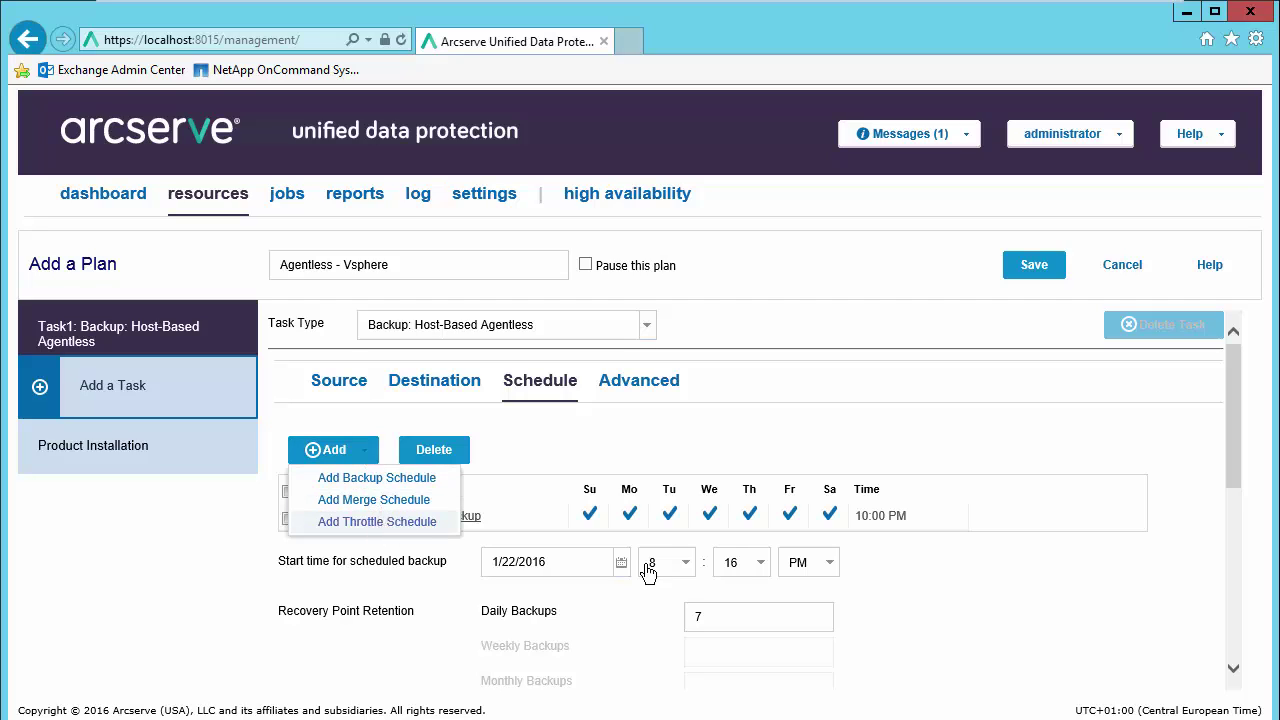
click(962, 594)
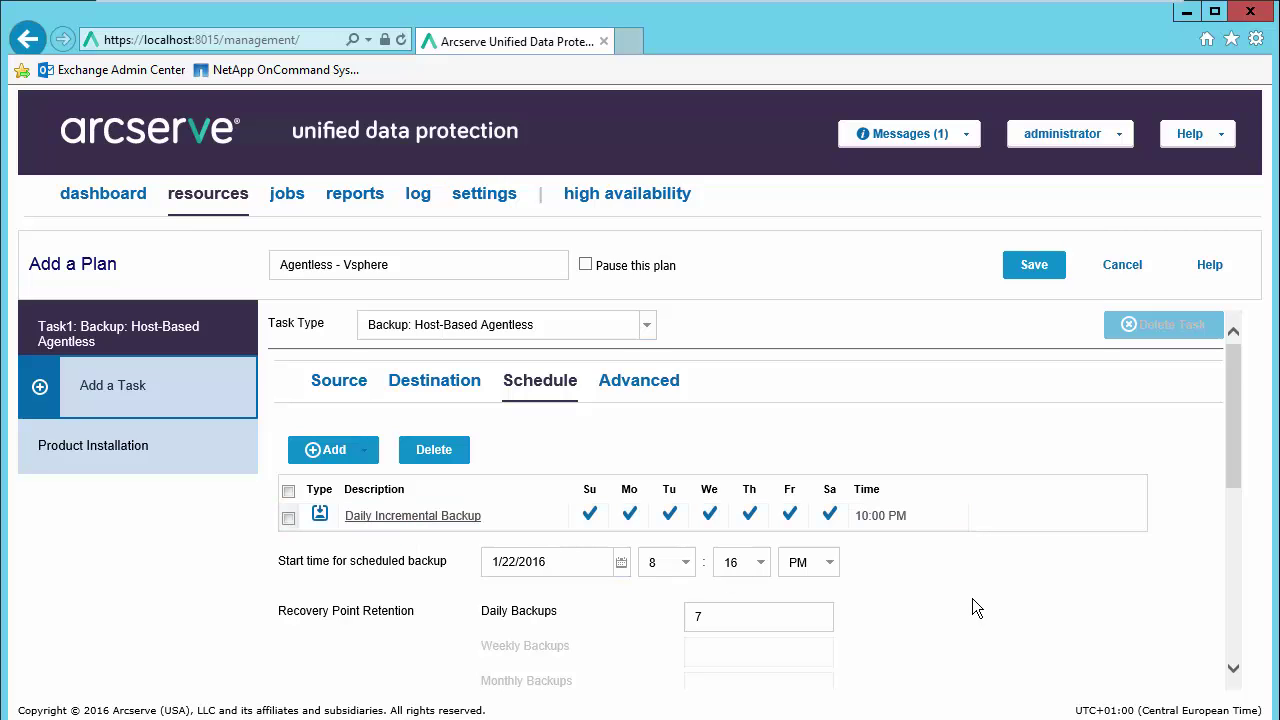
scroll(966, 603, down, 1)
scroll(960, 598, down, 1)
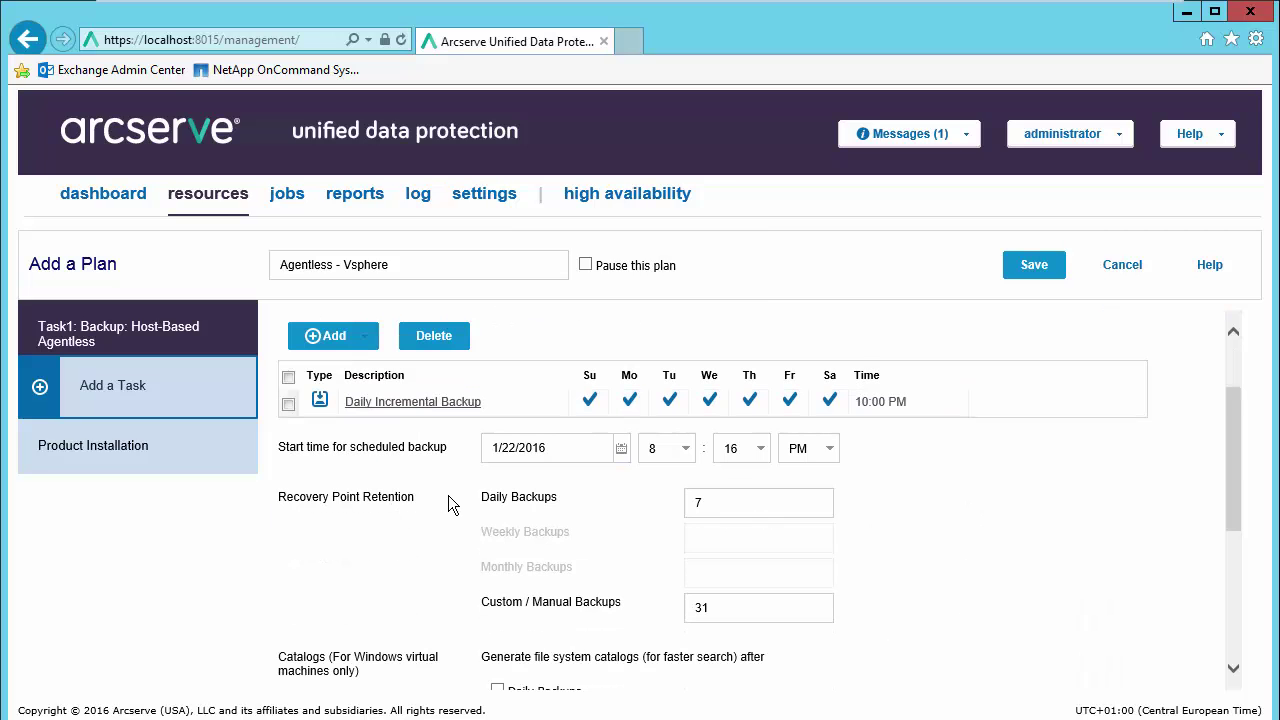
click(726, 617)
key(BackSpace)
key(BackSpace)
text(1)
click(931, 531)
scroll(918, 560, down, 3)
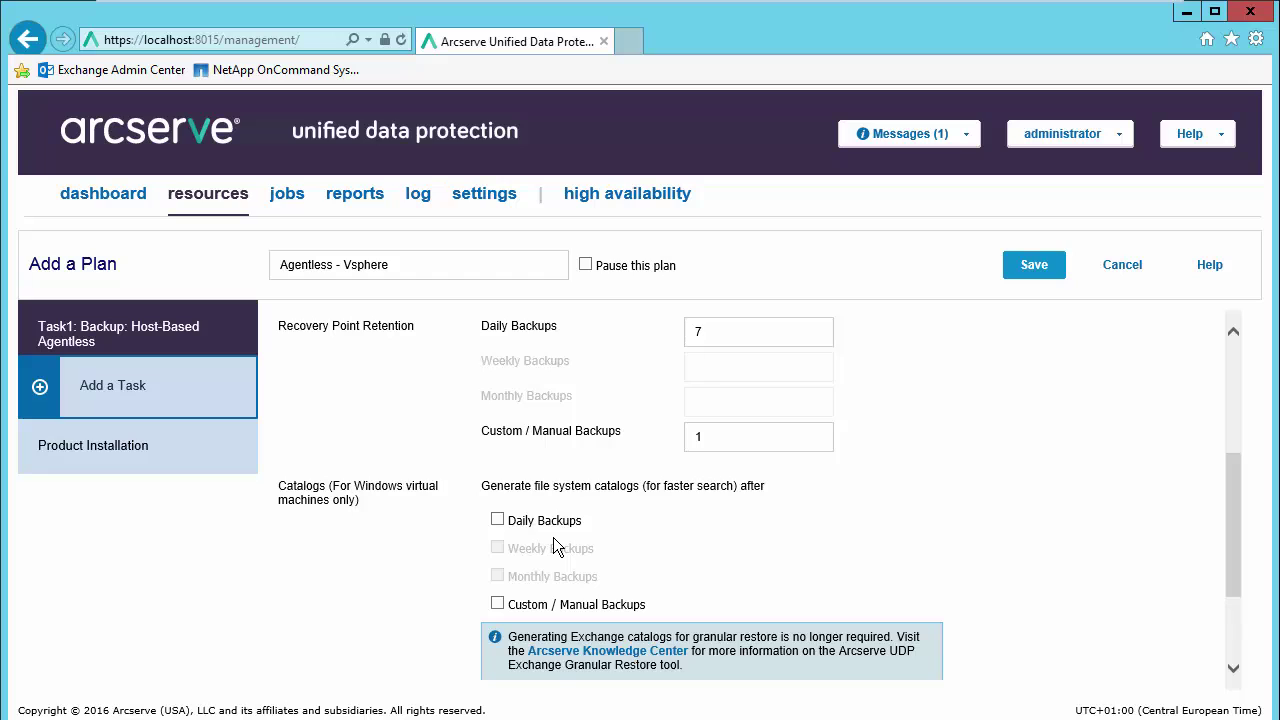
scroll(923, 507, up, 3)
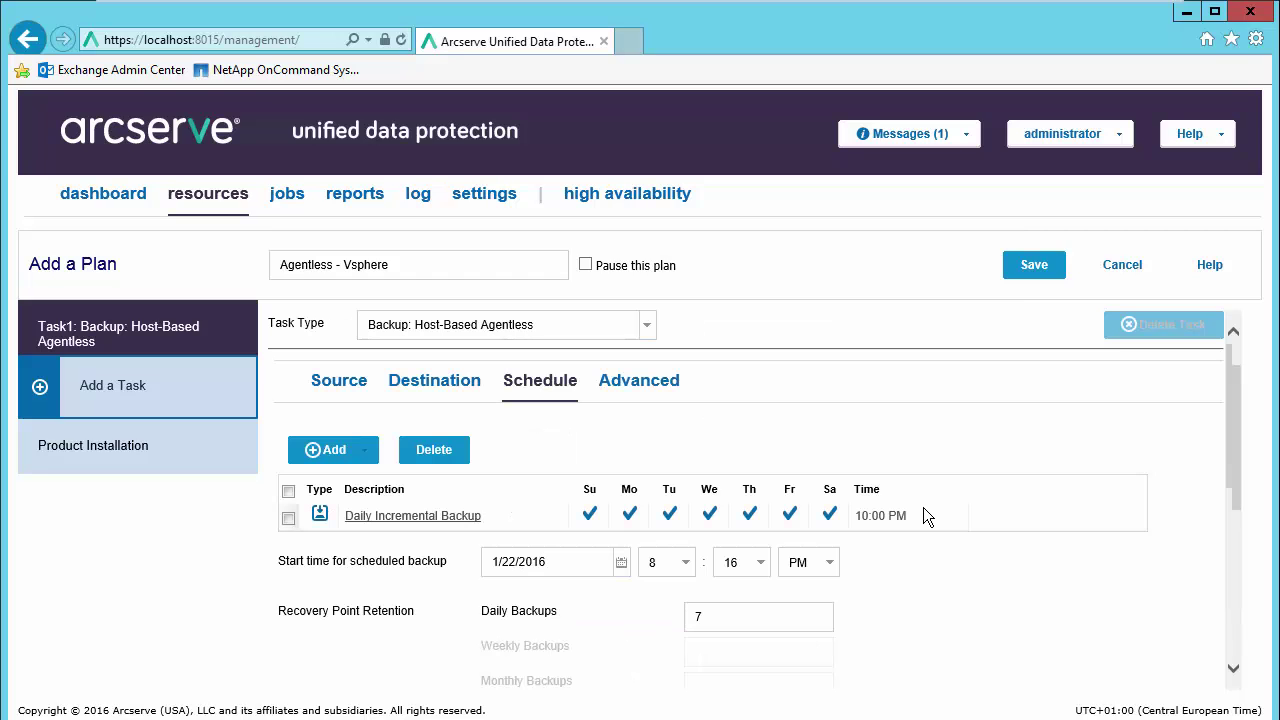
Step: On the Advanced tab, enable then disable SQL Server log truncation, leaving it off
click(633, 396)
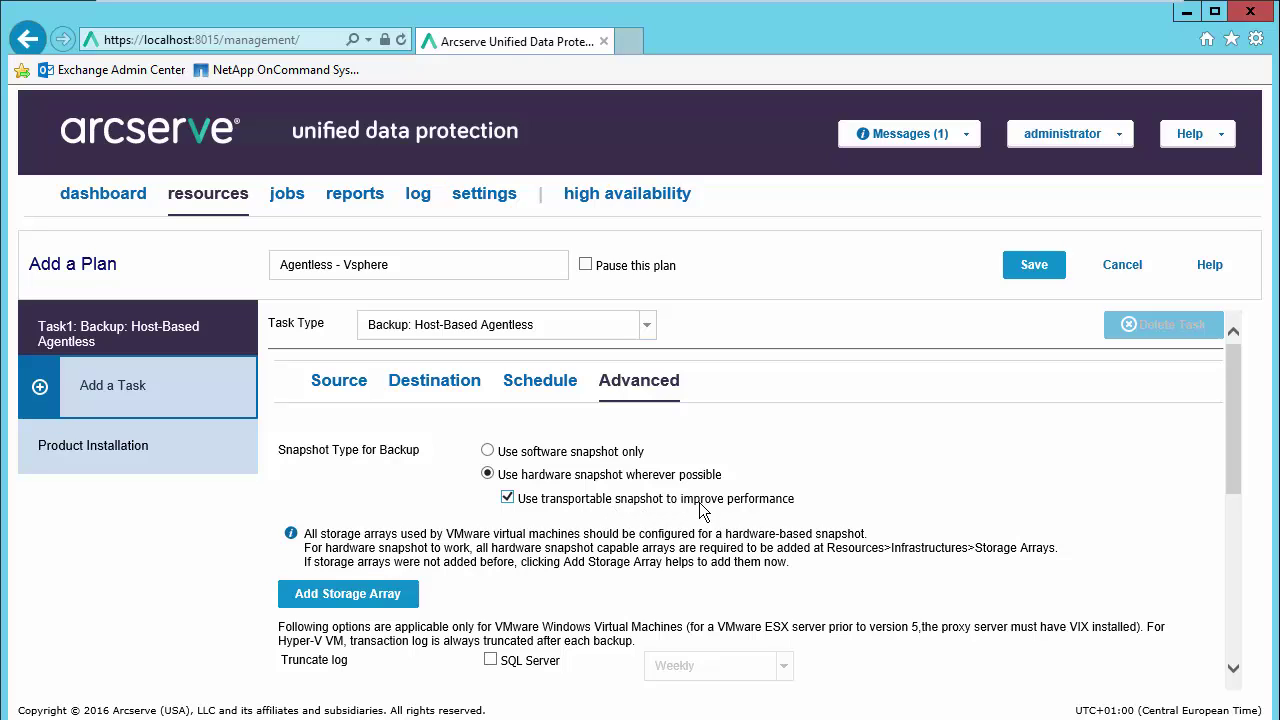
mouse_move(700, 510)
scroll(689, 463, down, 1)
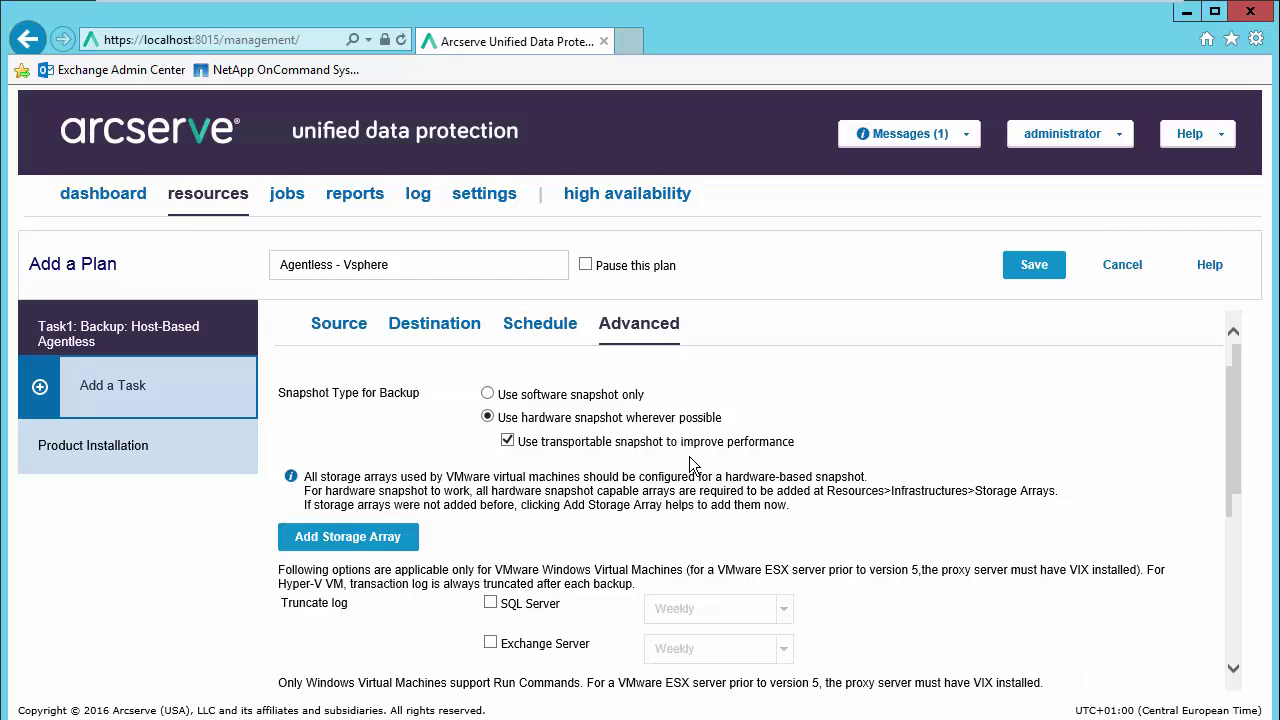
scroll(690, 457, down, 2)
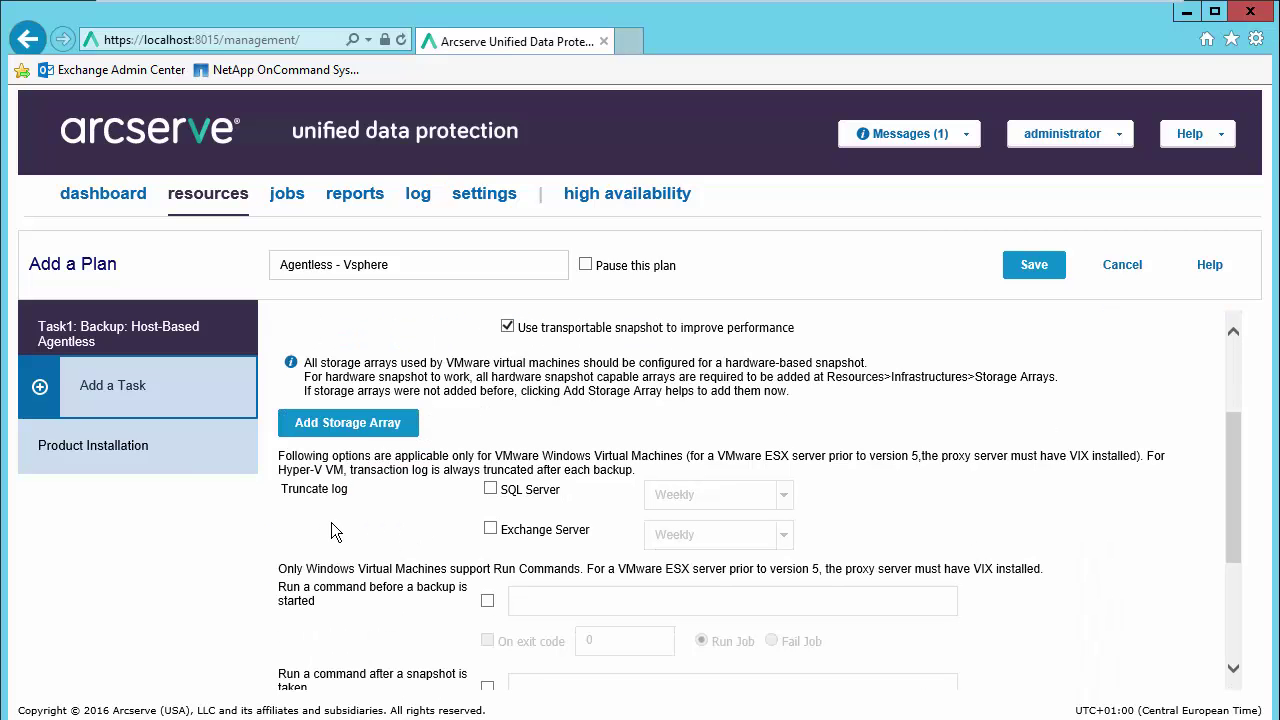
click(492, 494)
click(784, 500)
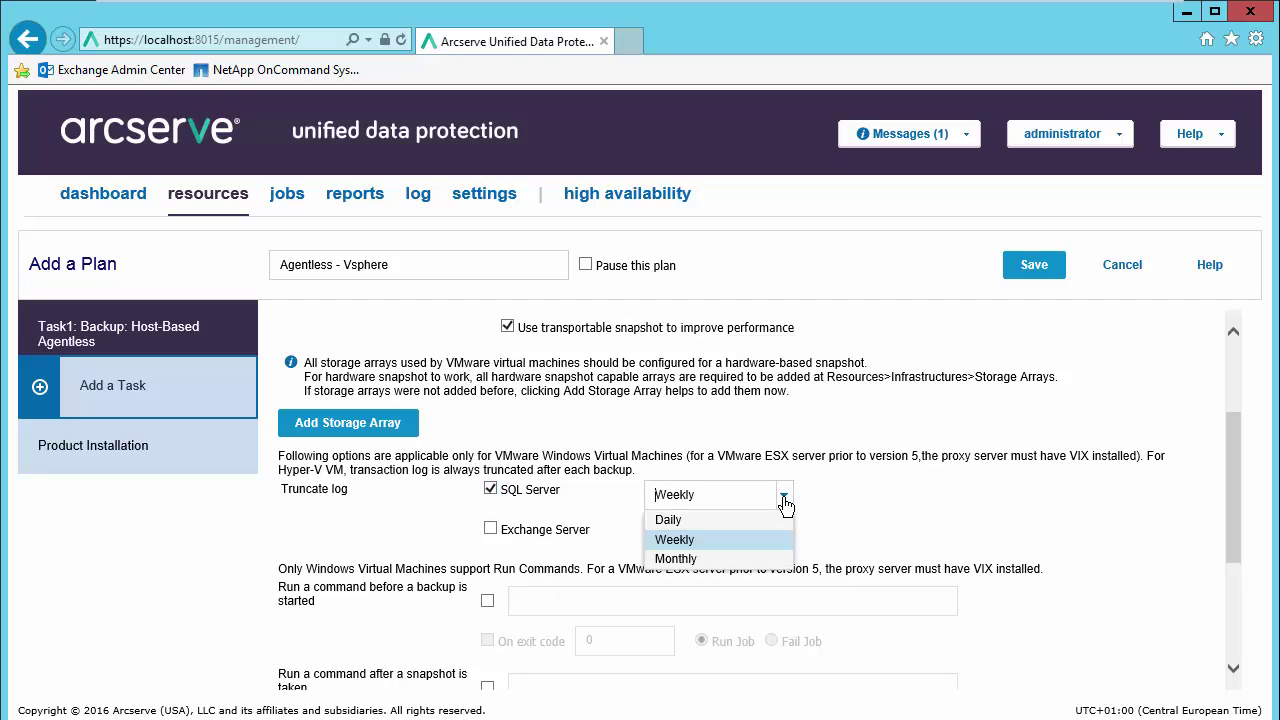
click(490, 490)
Step: Turn Enable Email Alerts on and back off, then save the Agentless - Vsphere plan
scroll(487, 531, down, 1)
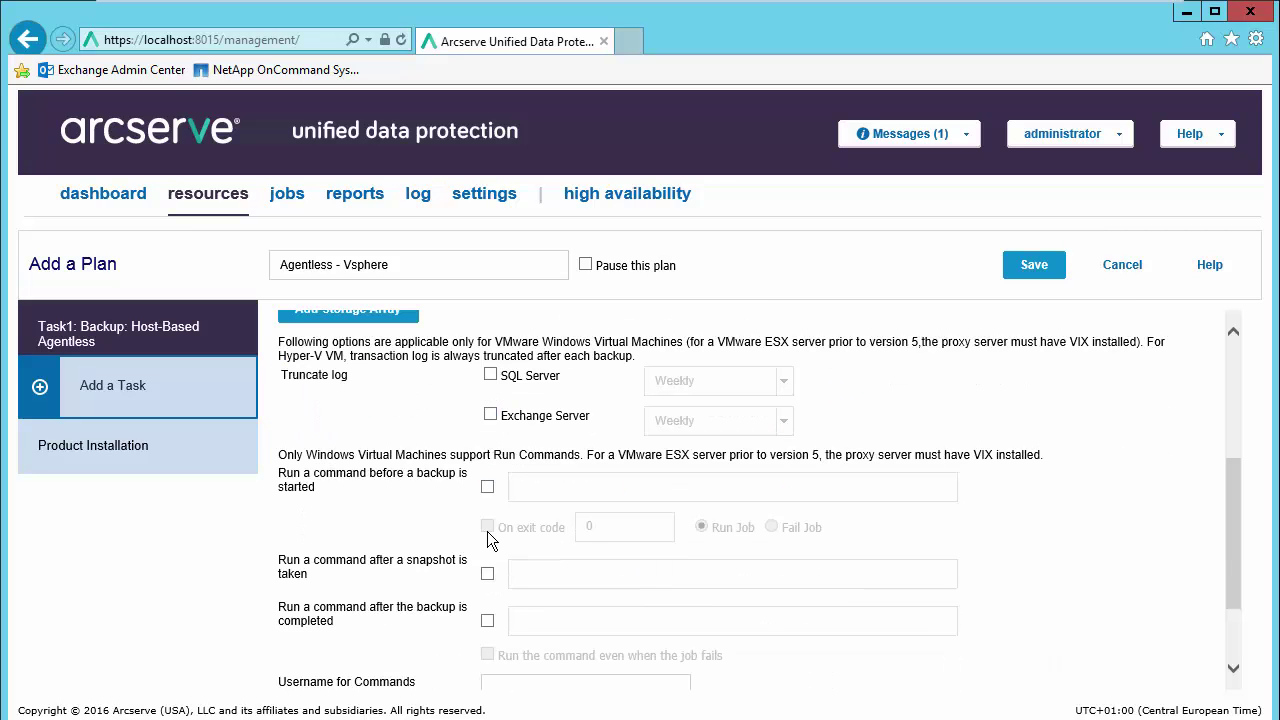
scroll(487, 534, down, 1)
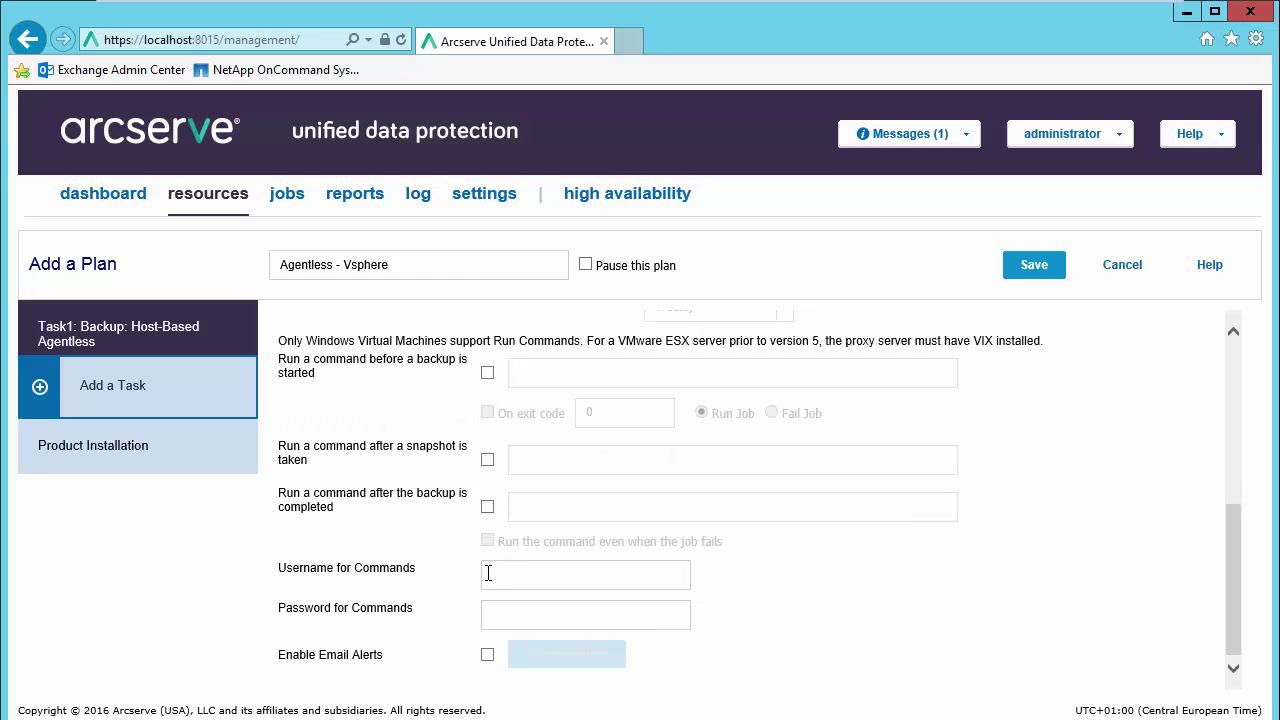
click(487, 655)
scroll(488, 660, down, 2)
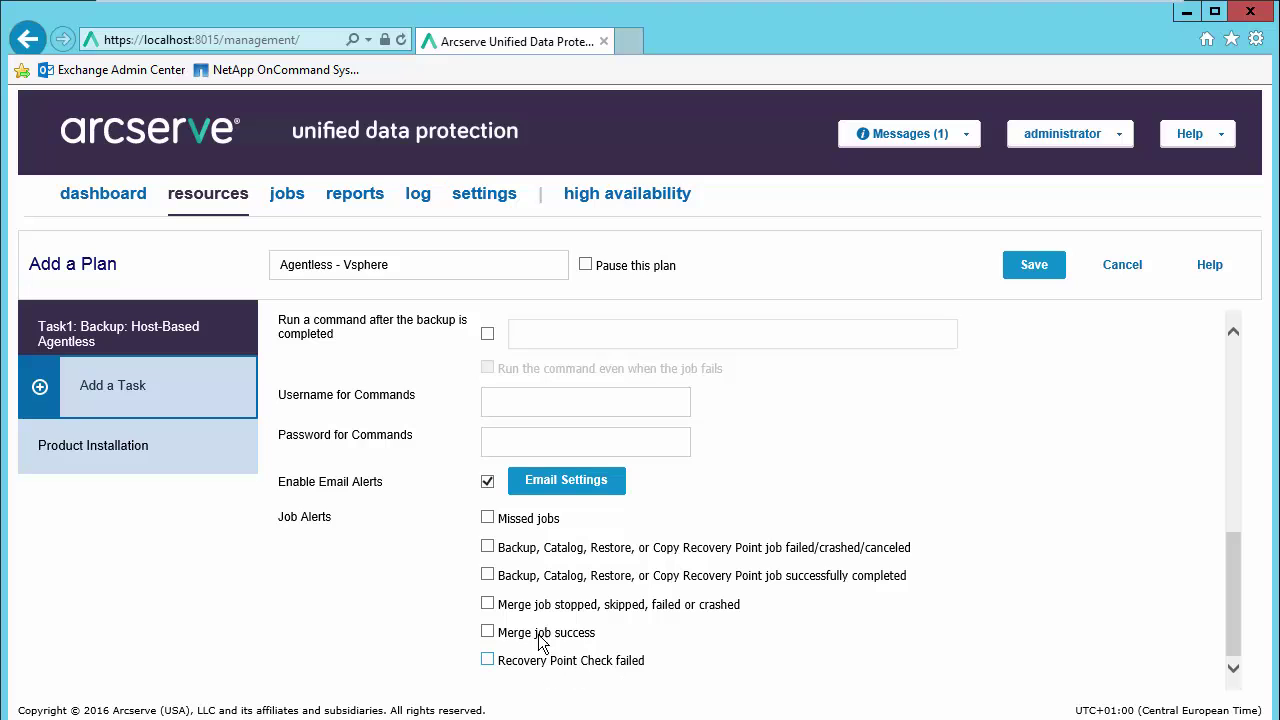
click(488, 482)
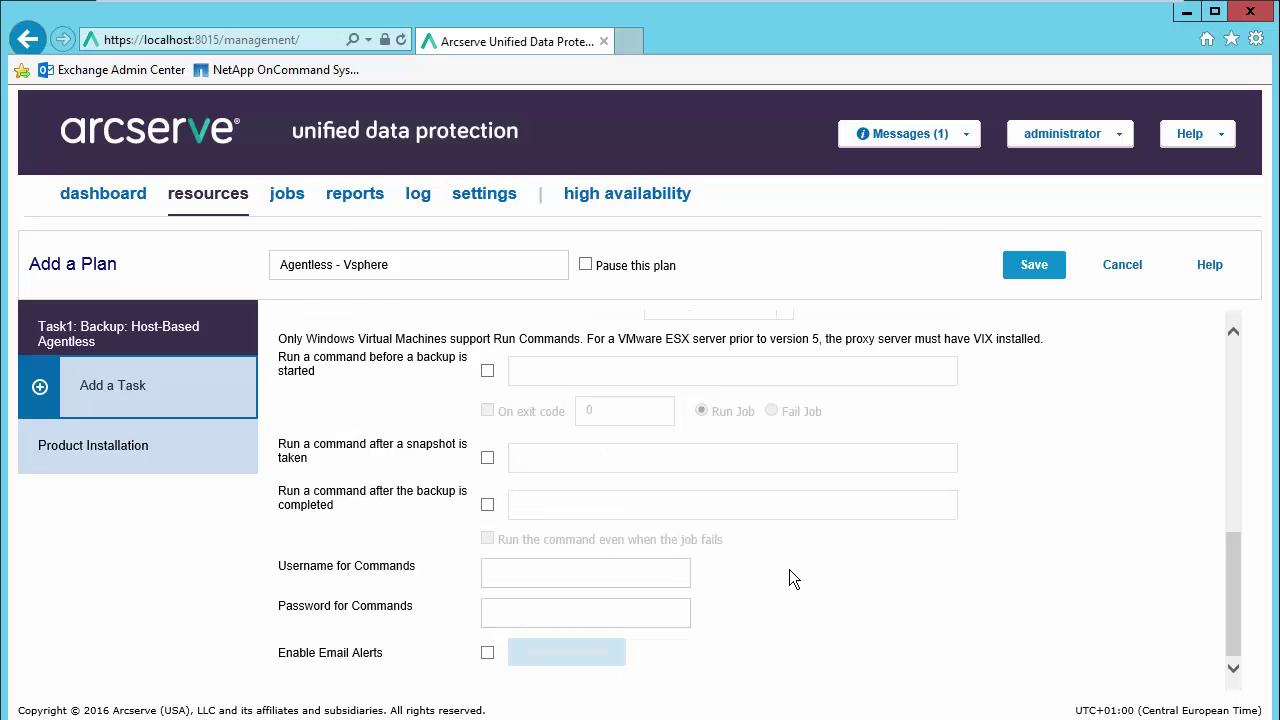
scroll(791, 583, up, 3)
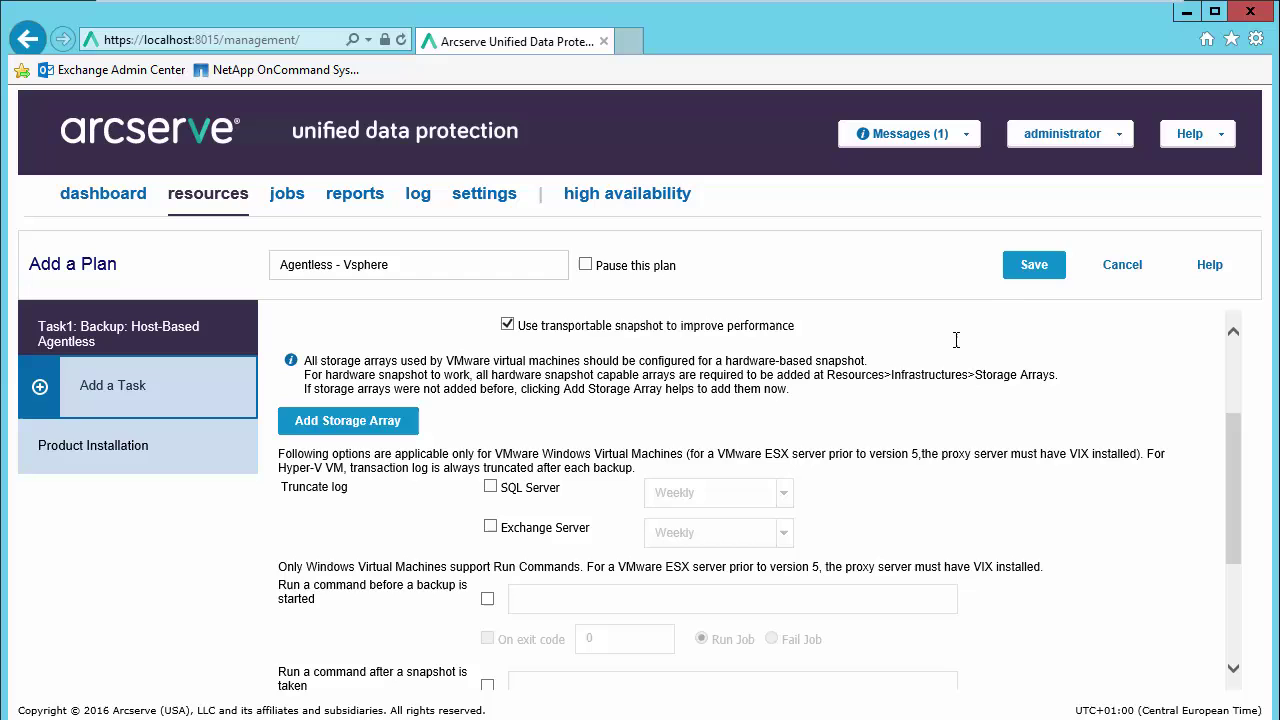
click(1024, 278)
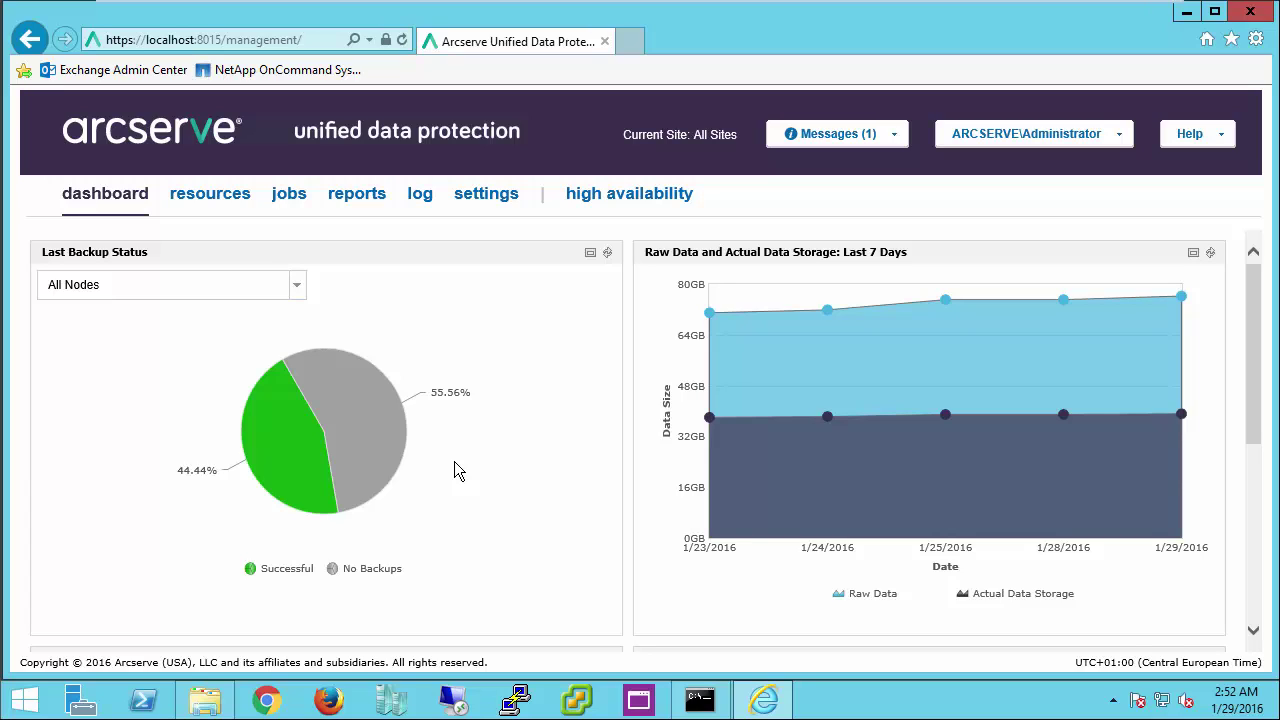
Step: Go to the console settings and select User Management in the left-hand list
click(477, 200)
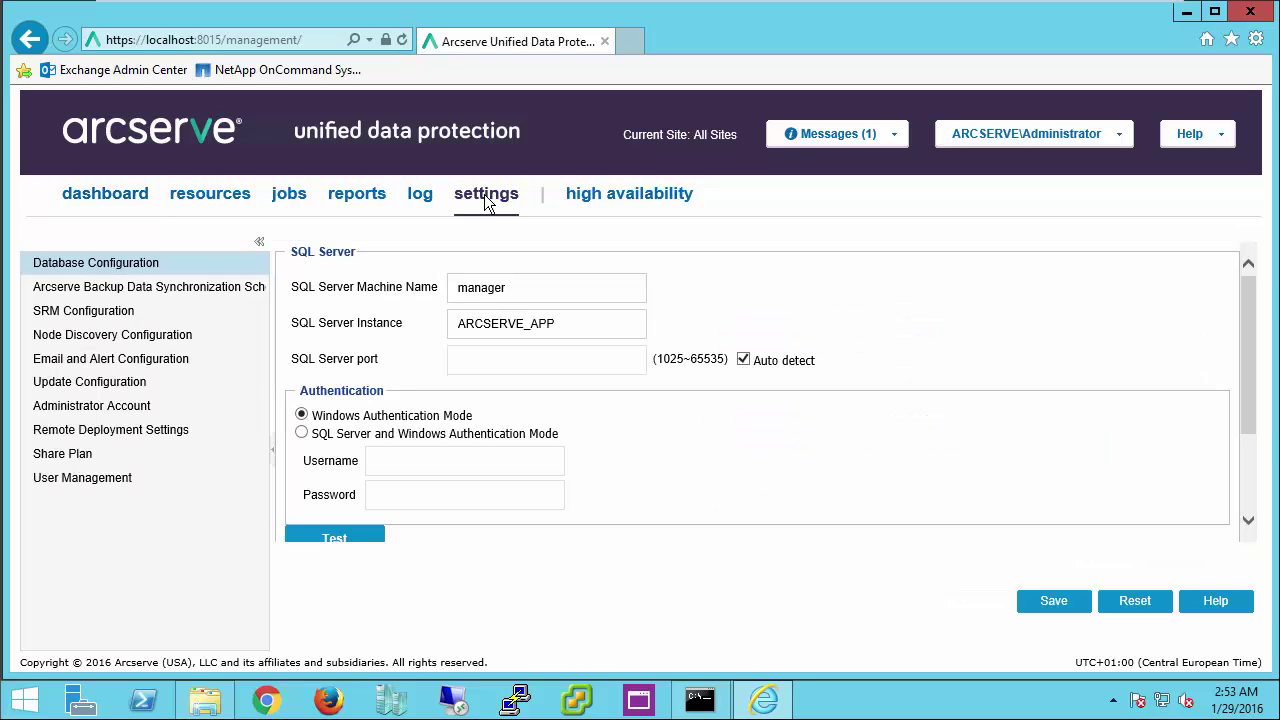
click(97, 484)
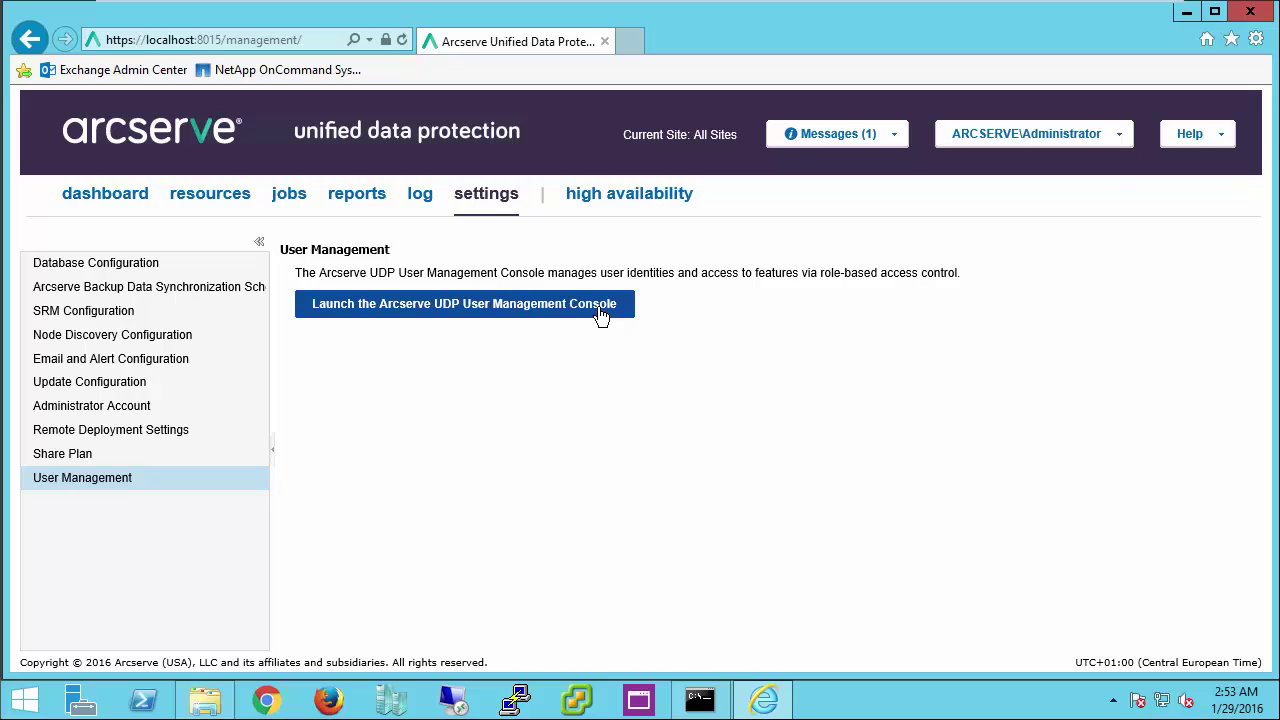
Step: Launch and sign in to the User Management Console, view the Users list, then return to Users and Roles
click(421, 306)
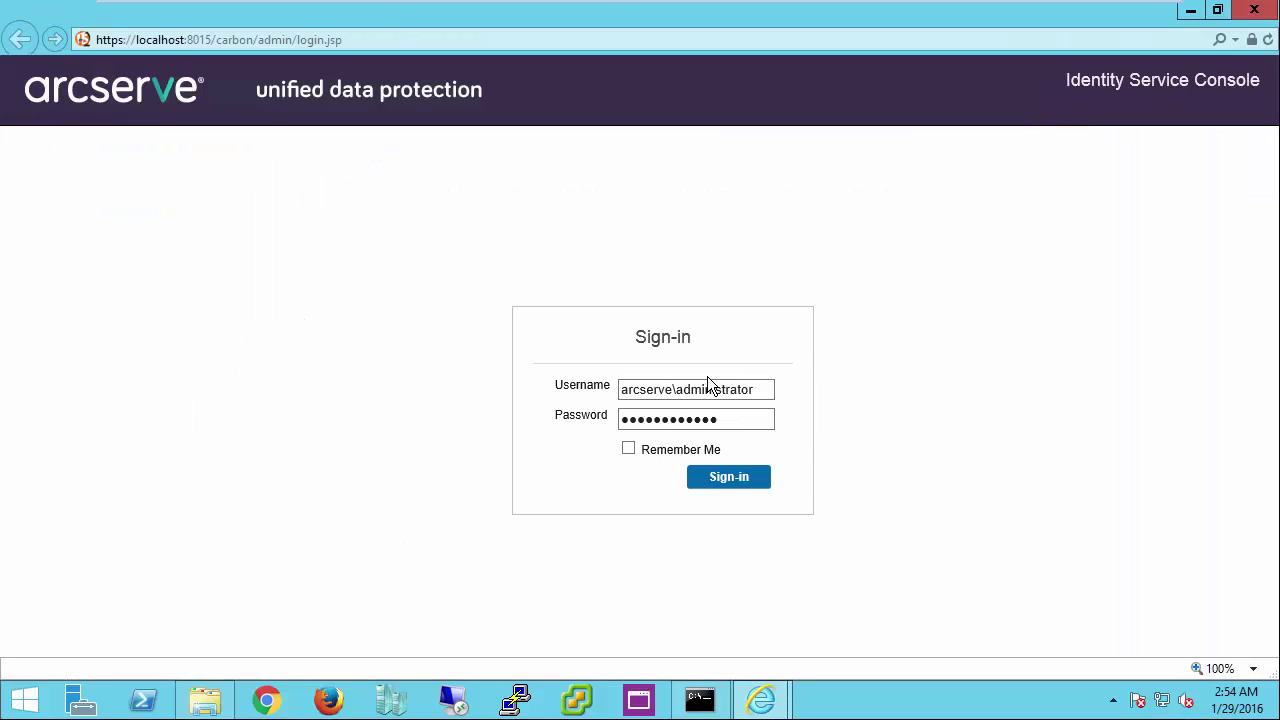
click(720, 480)
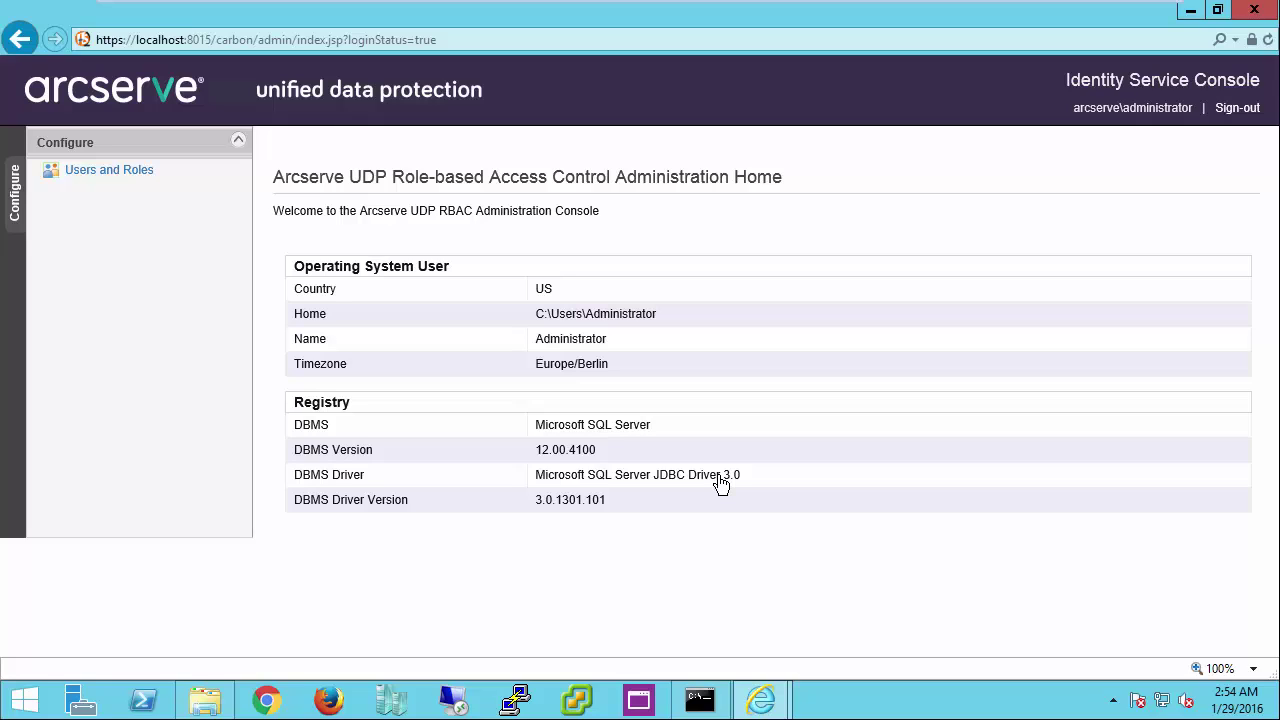
click(136, 181)
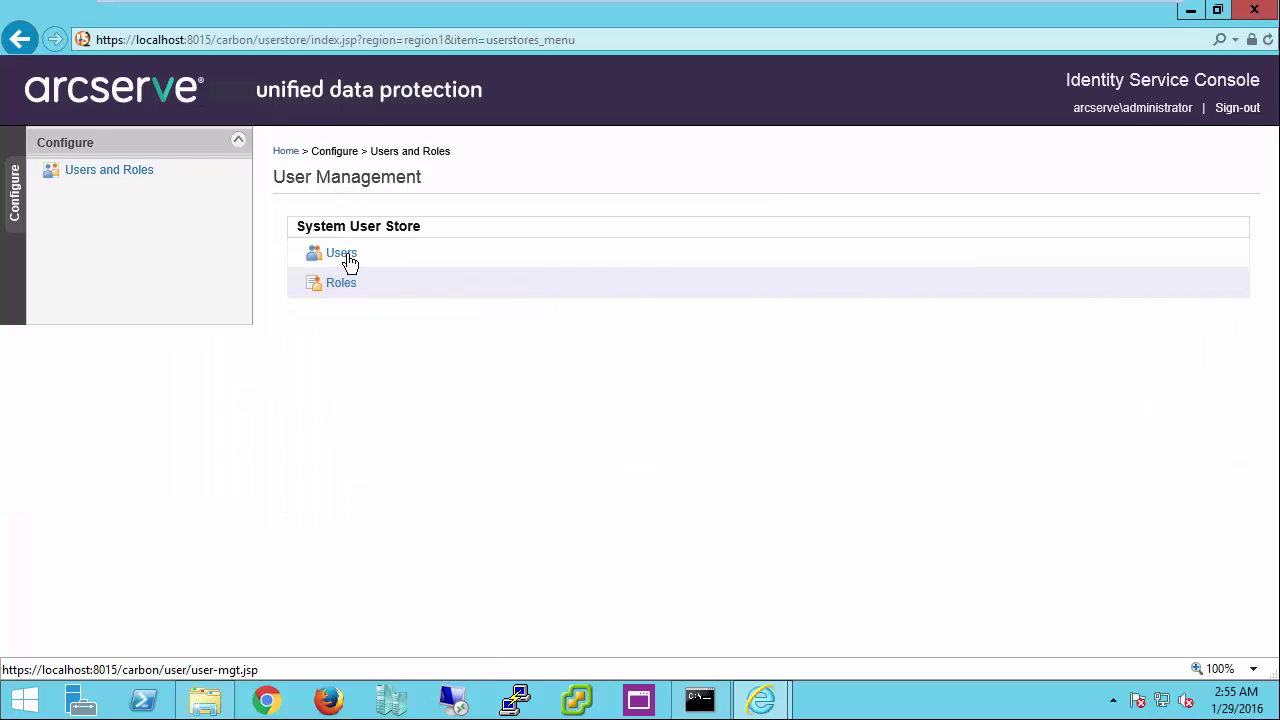
click(341, 254)
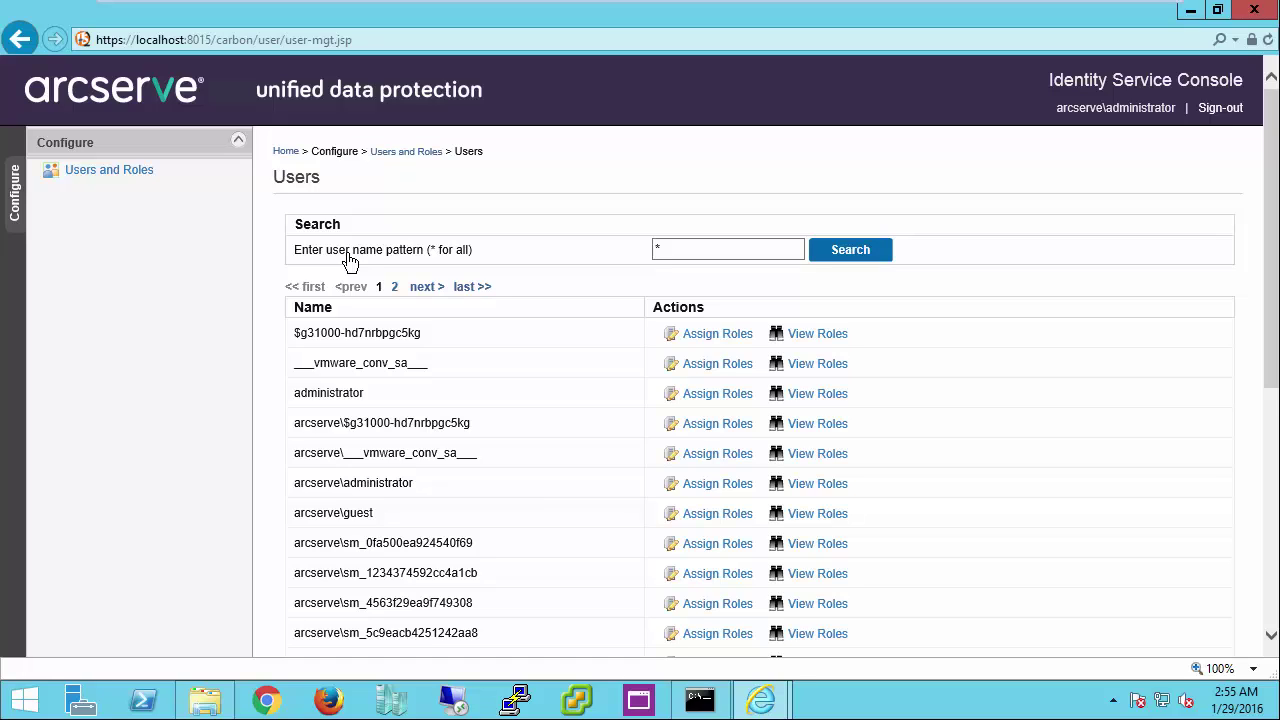
click(415, 151)
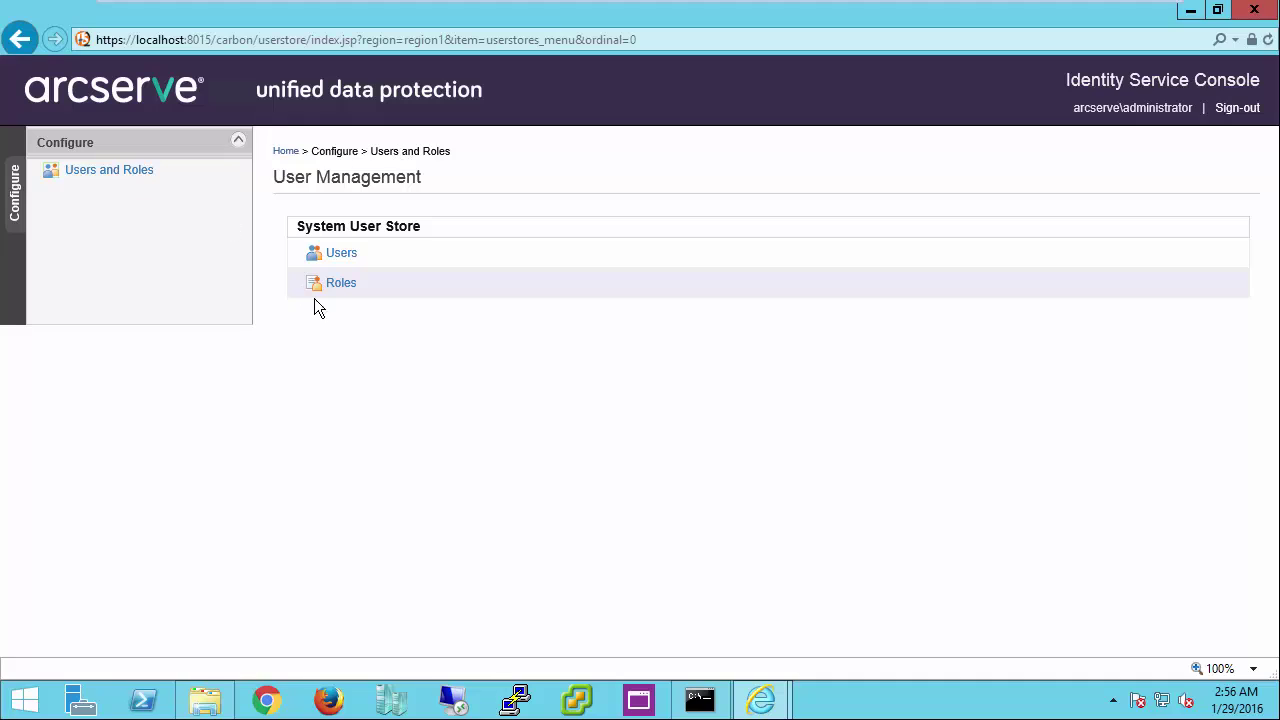
click(341, 284)
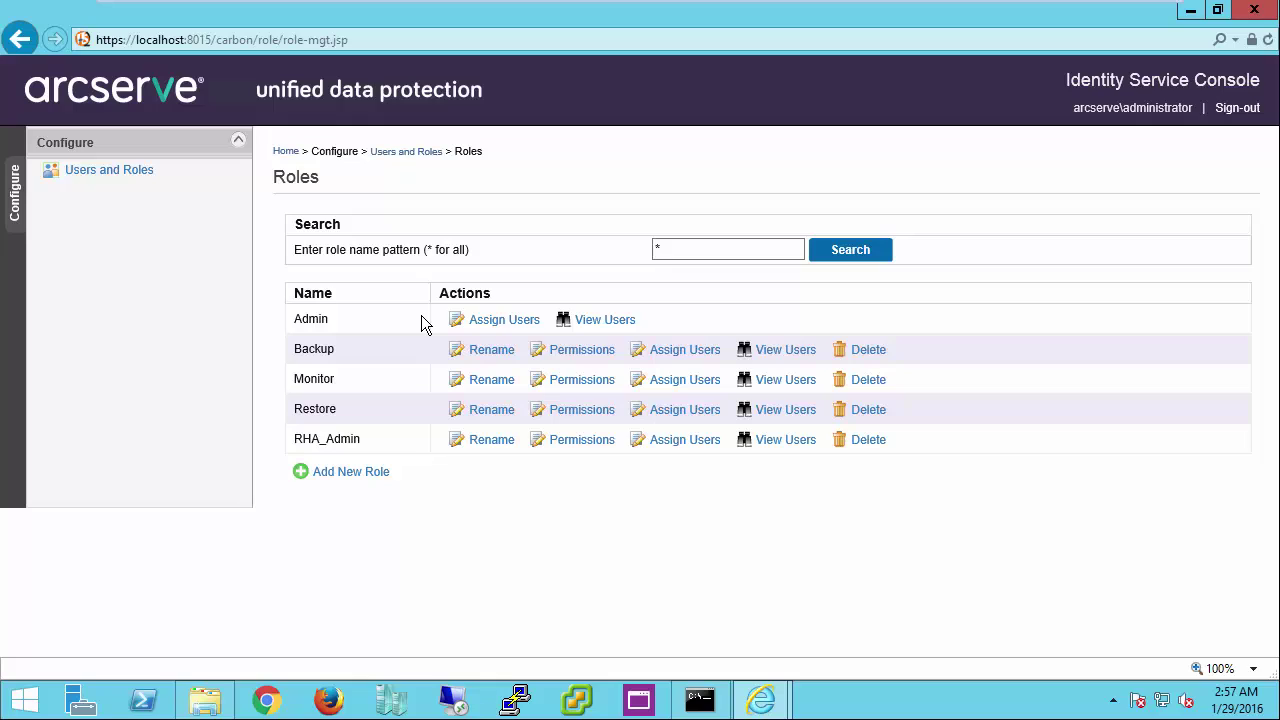
click(582, 355)
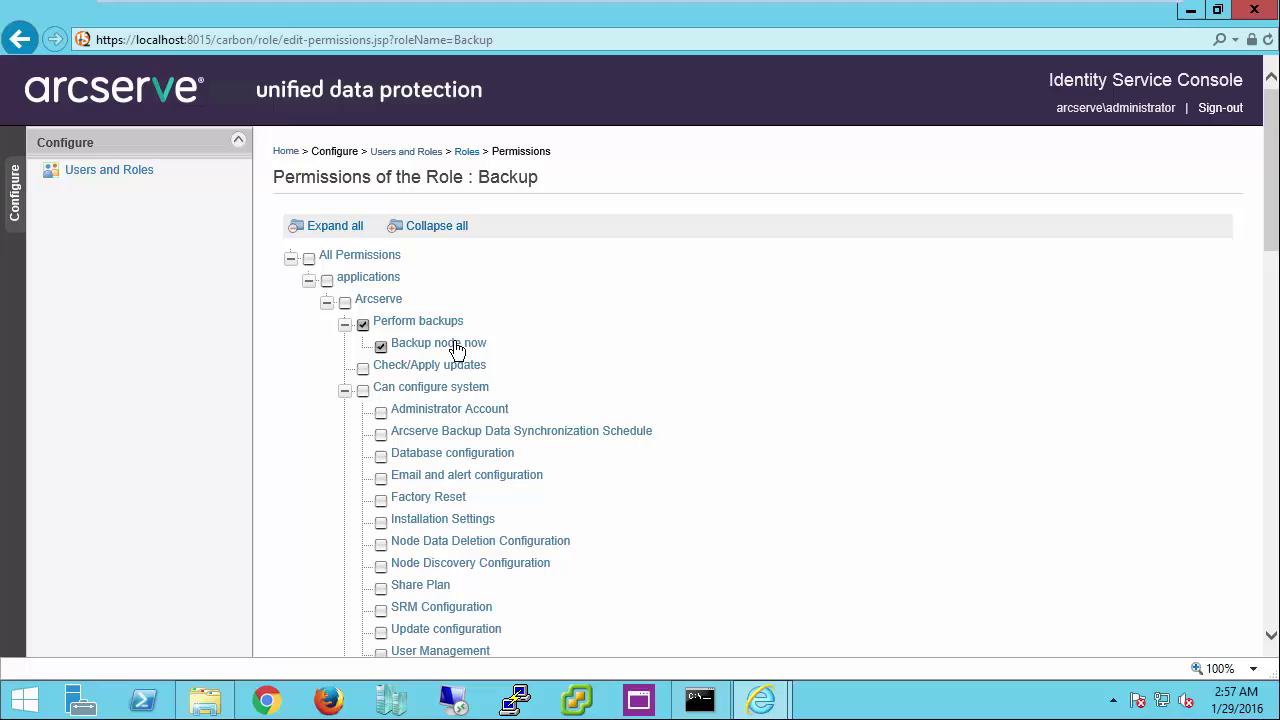
drag(1276, 183, 1276, 263)
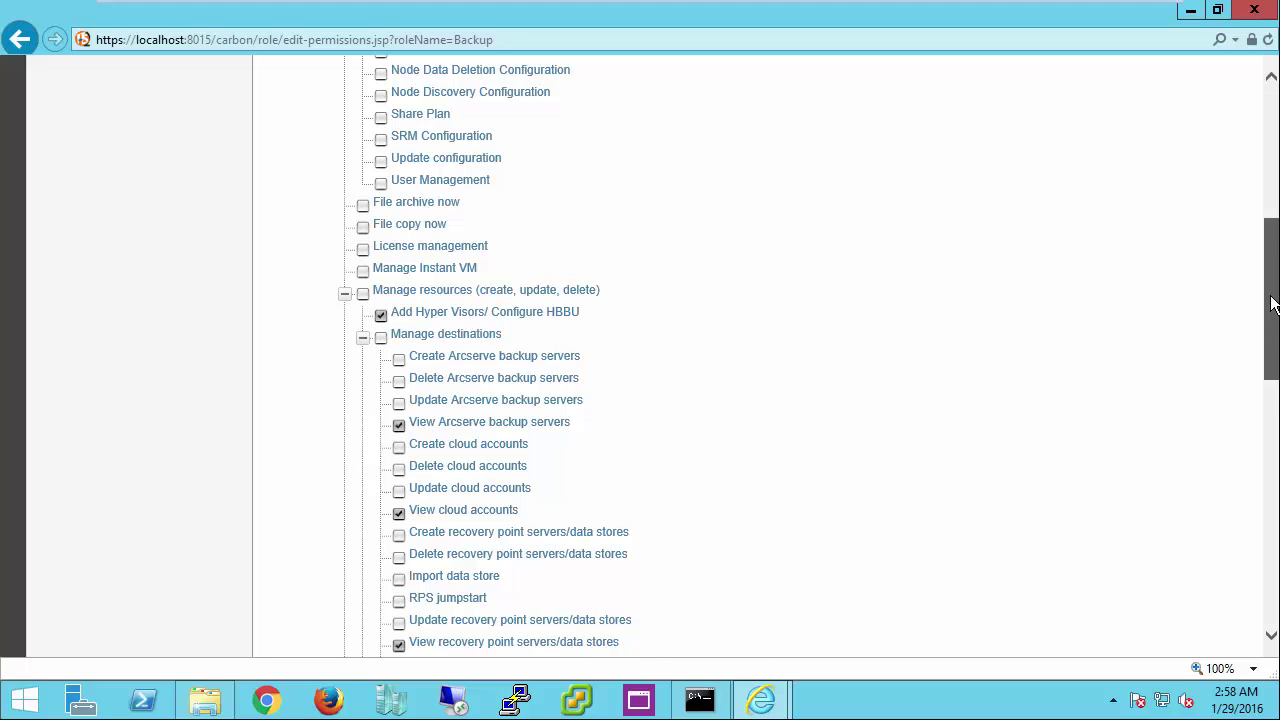
scroll(640, 360, down, 5)
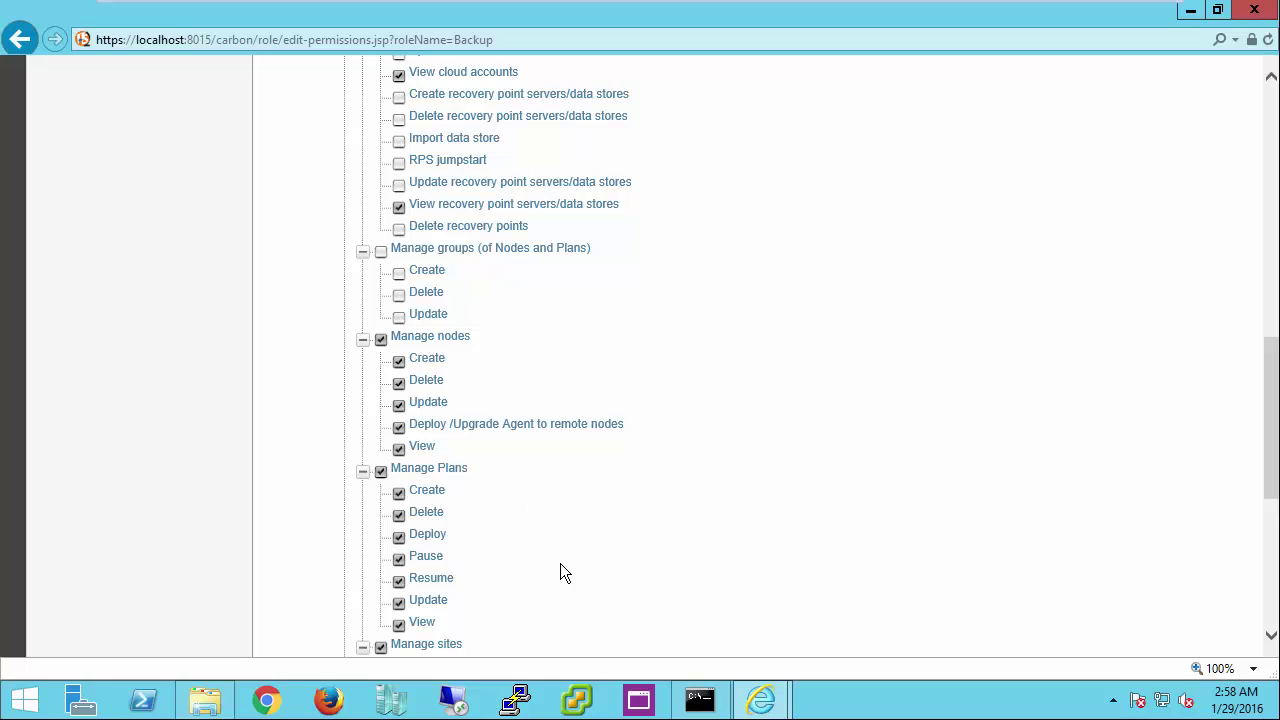
drag(1270, 430, 1266, 502)
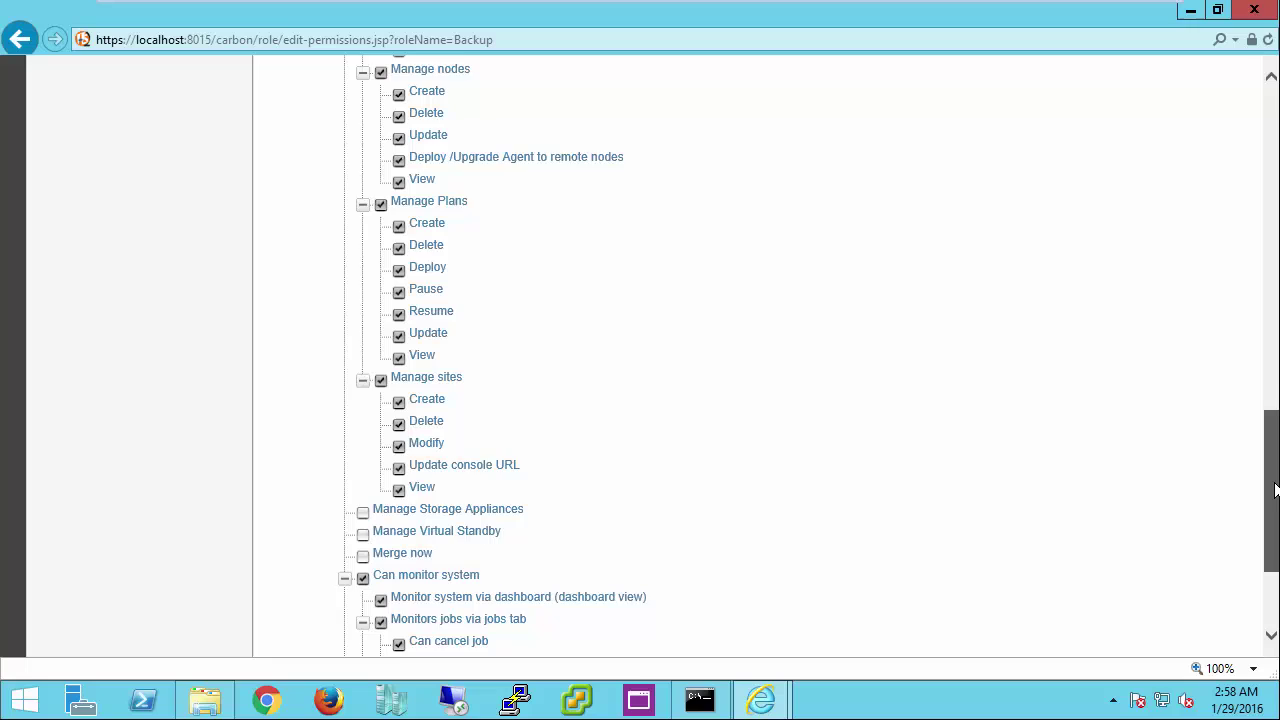
drag(1272, 488, 1277, 528)
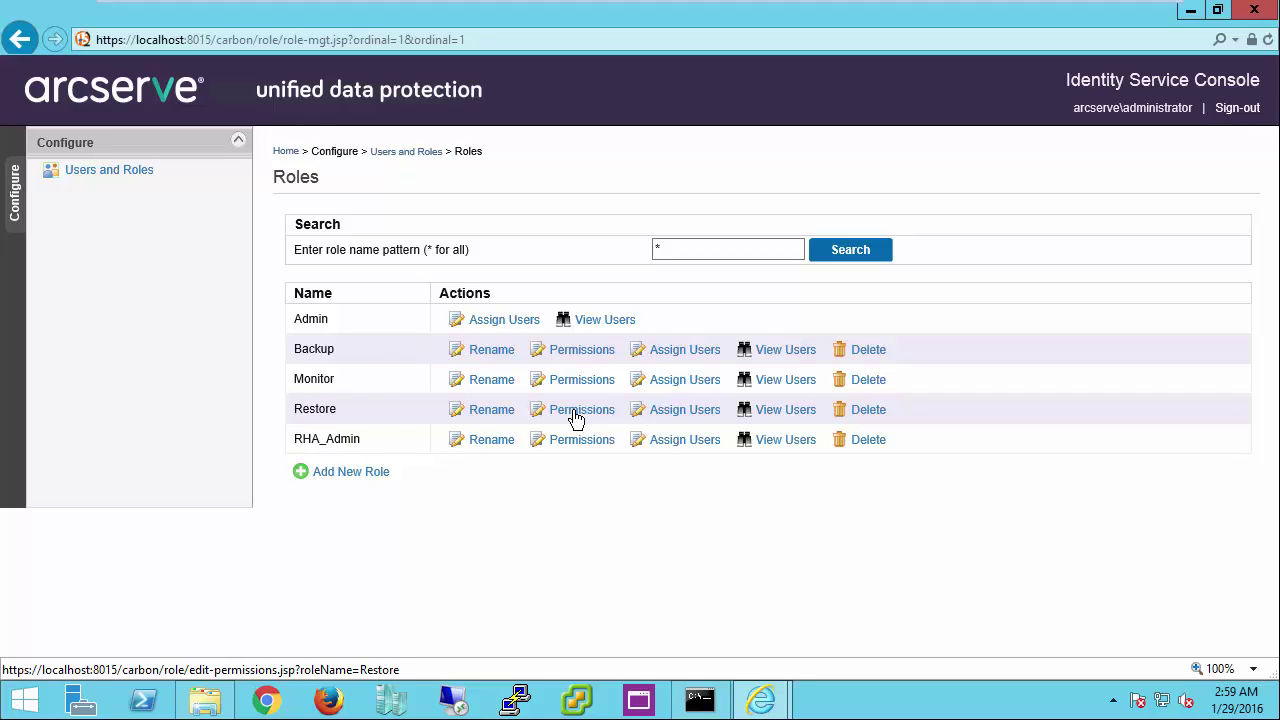
click(576, 419)
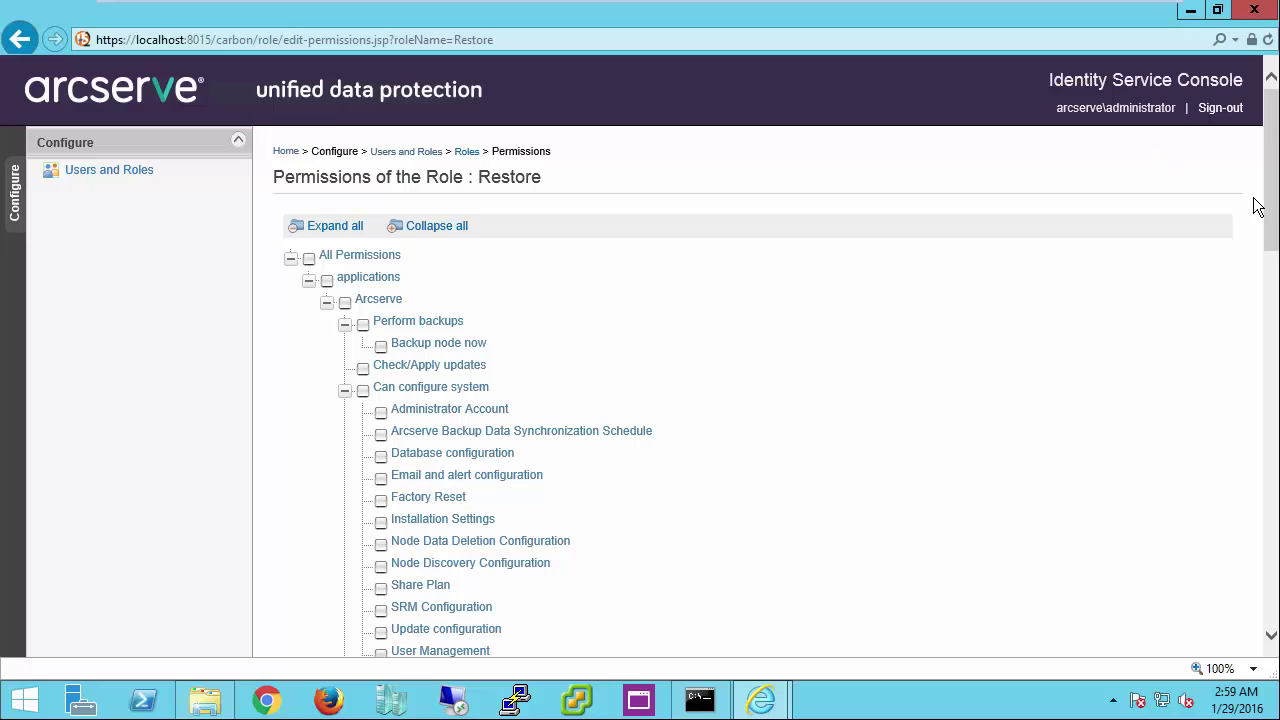
drag(1268, 193, 1273, 278)
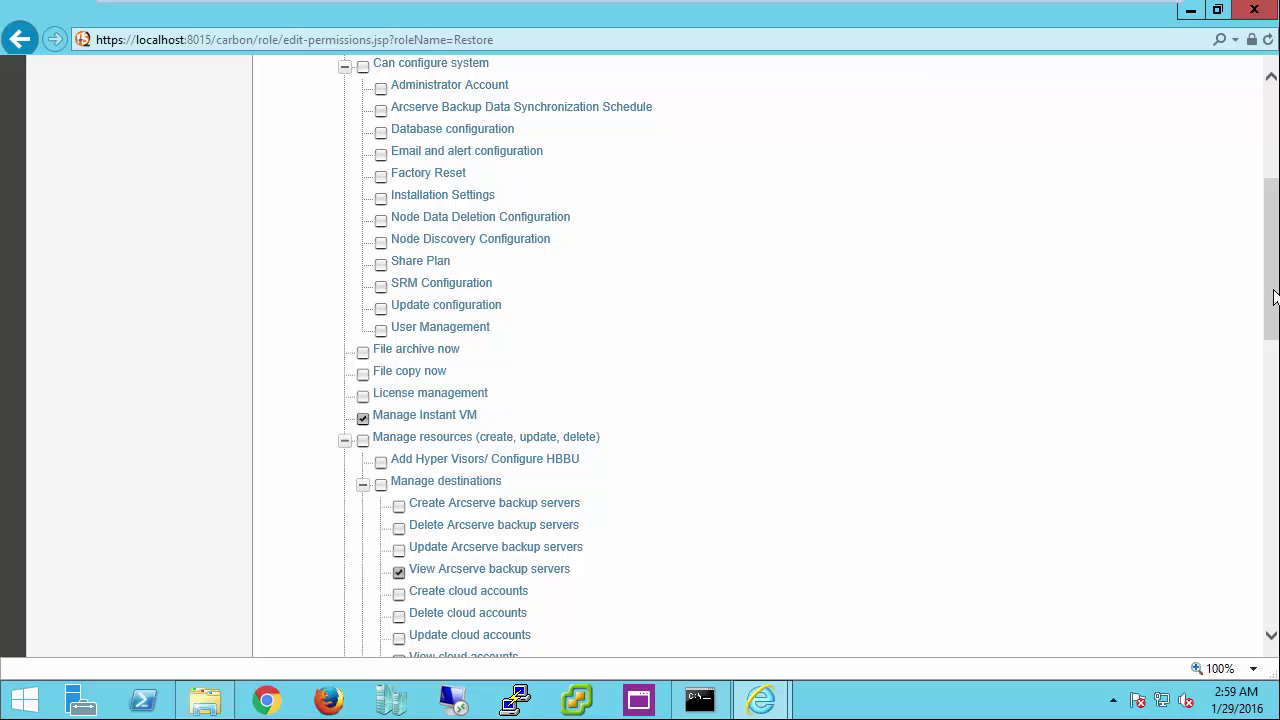
drag(1271, 296, 1276, 385)
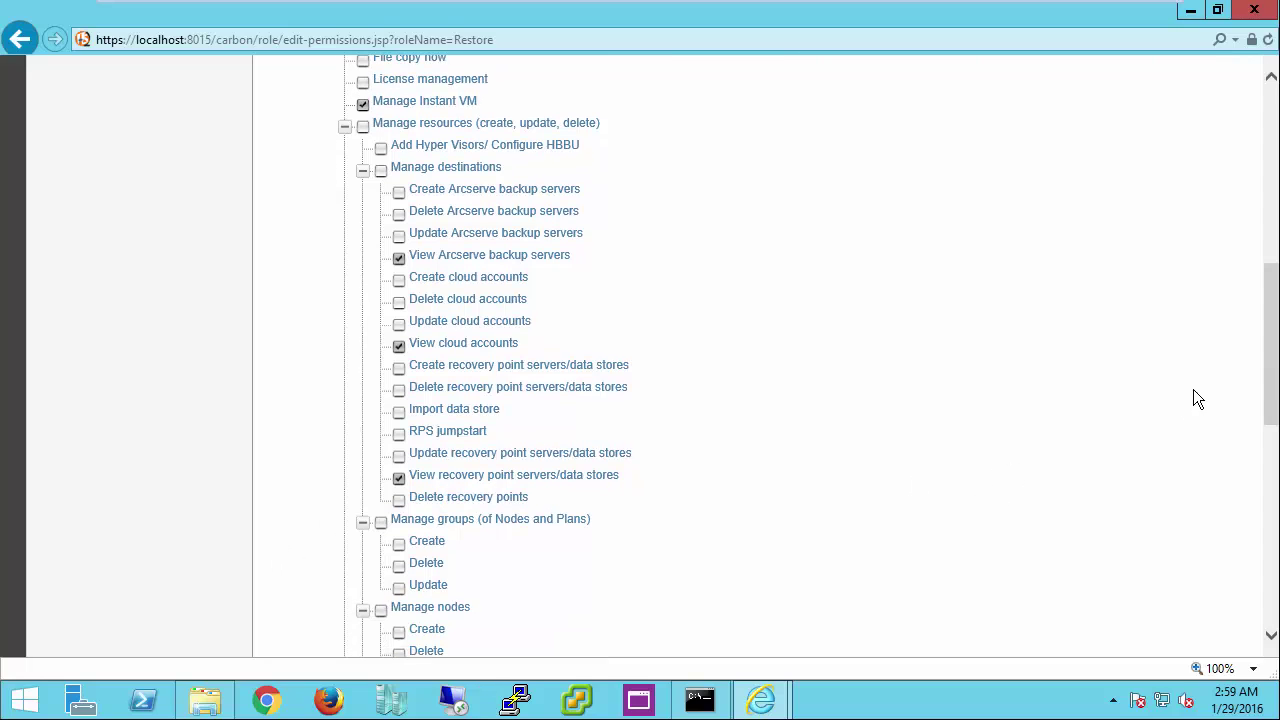
drag(1265, 357, 1270, 480)
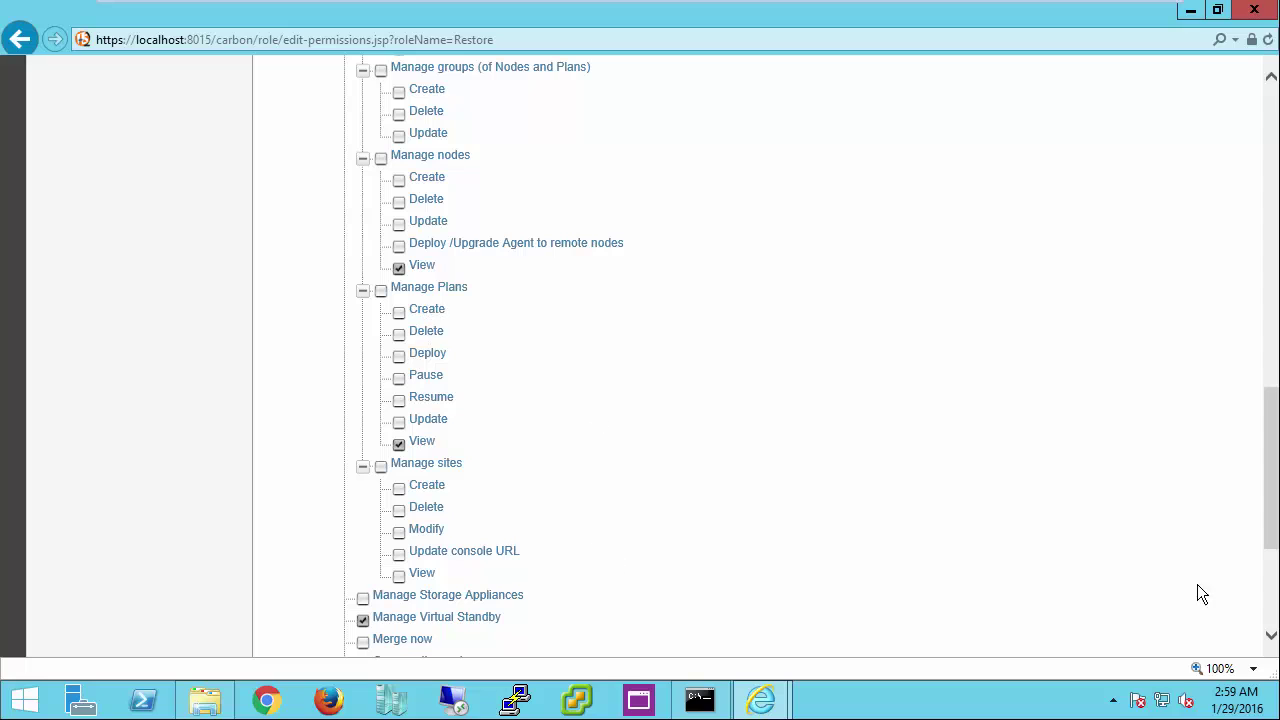
drag(1271, 480, 1271, 554)
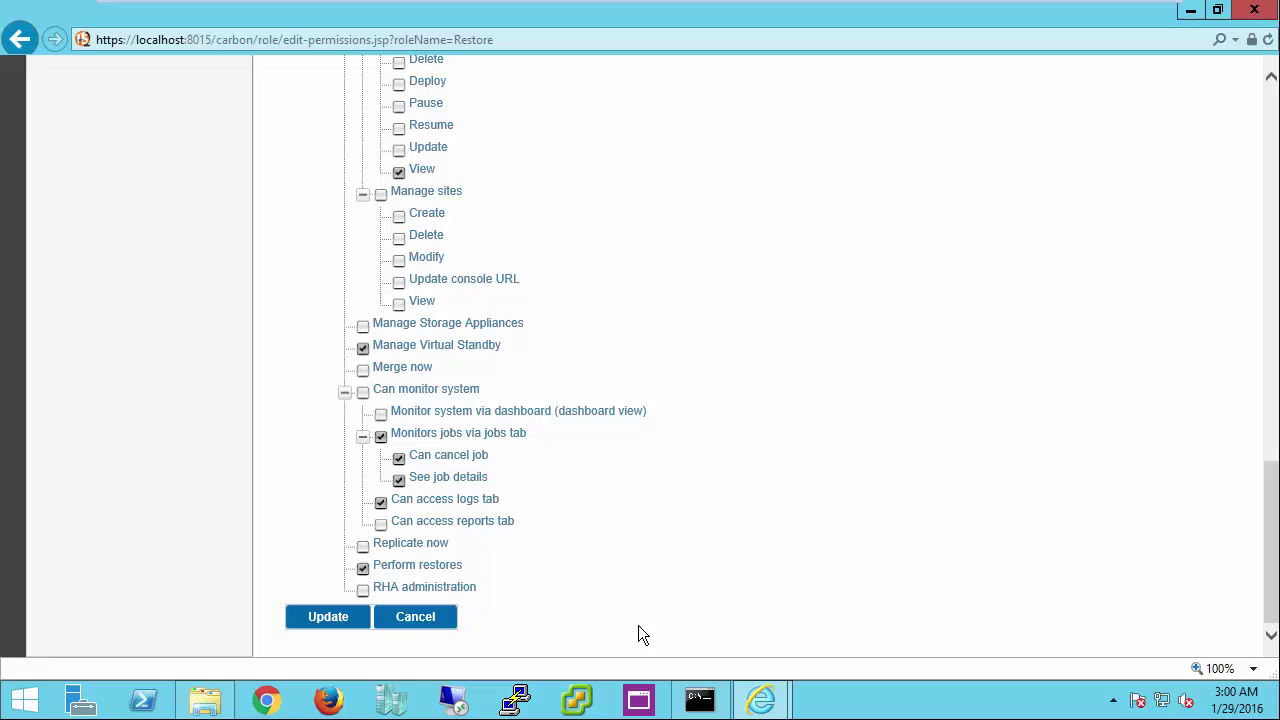
click(418, 618)
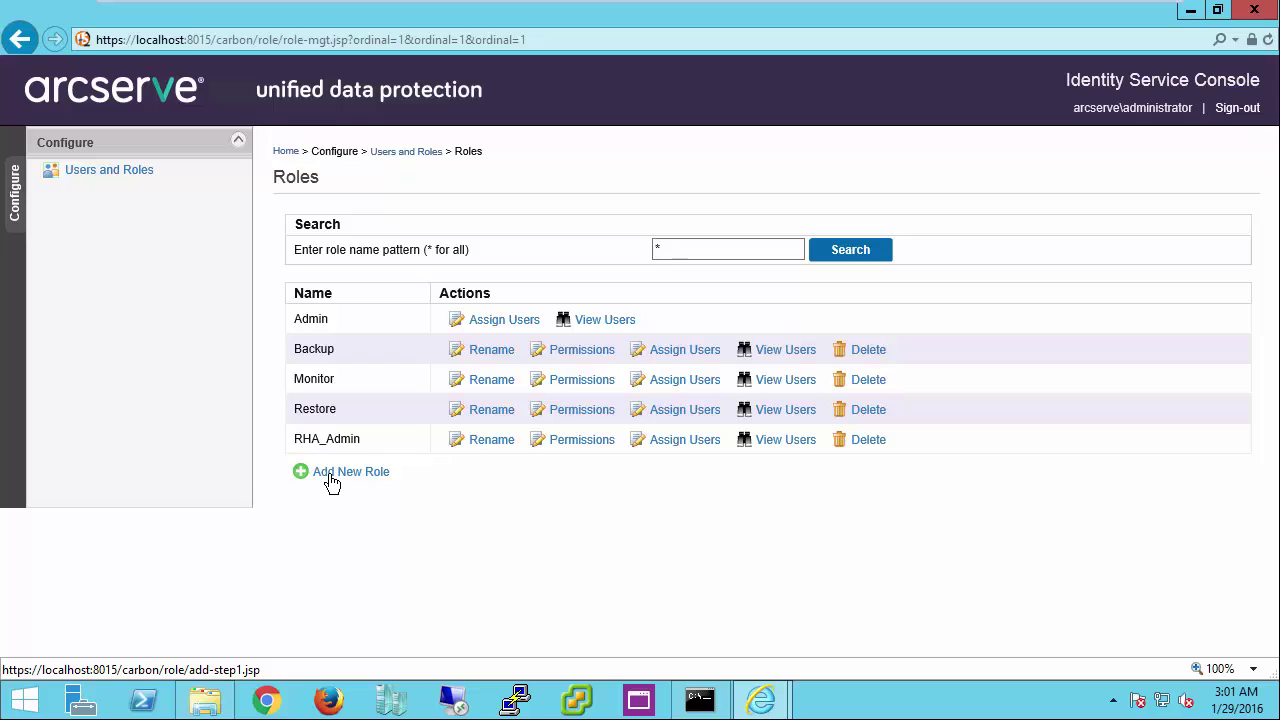
Step: Add a new role named 'Demo' and continue to the permissions step
click(330, 481)
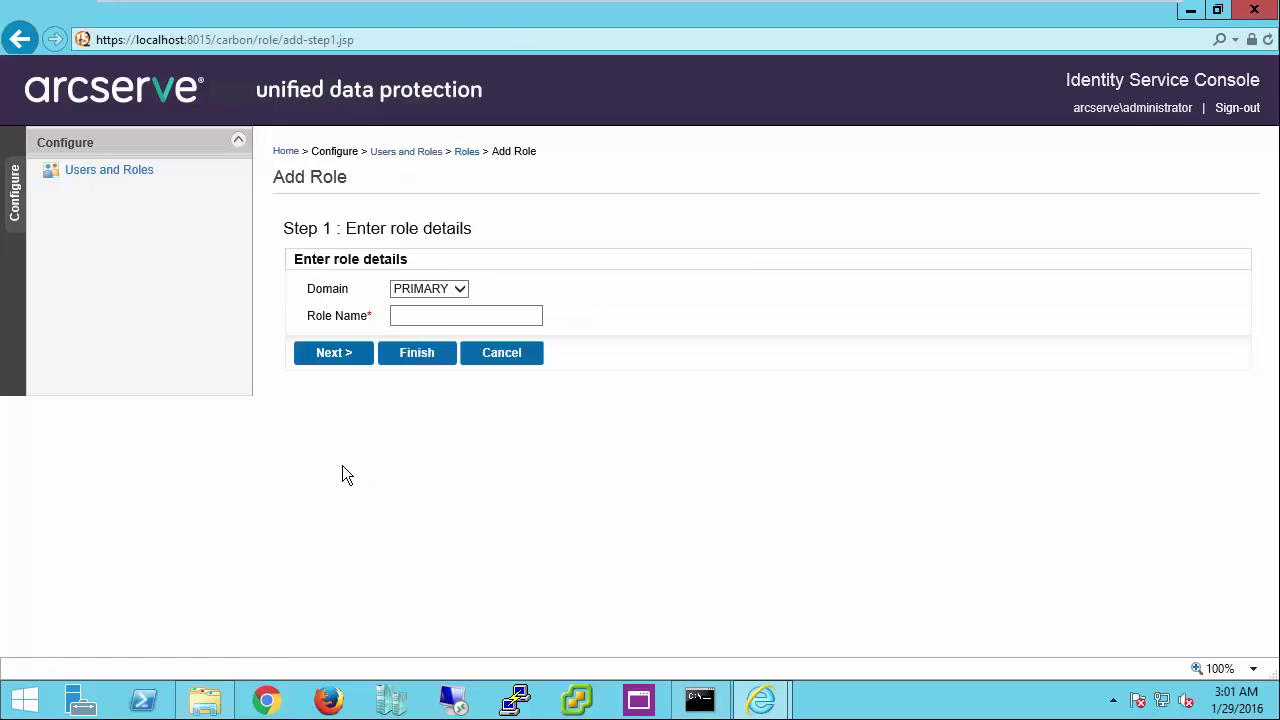
click(445, 316)
click(441, 315)
text(Demo)
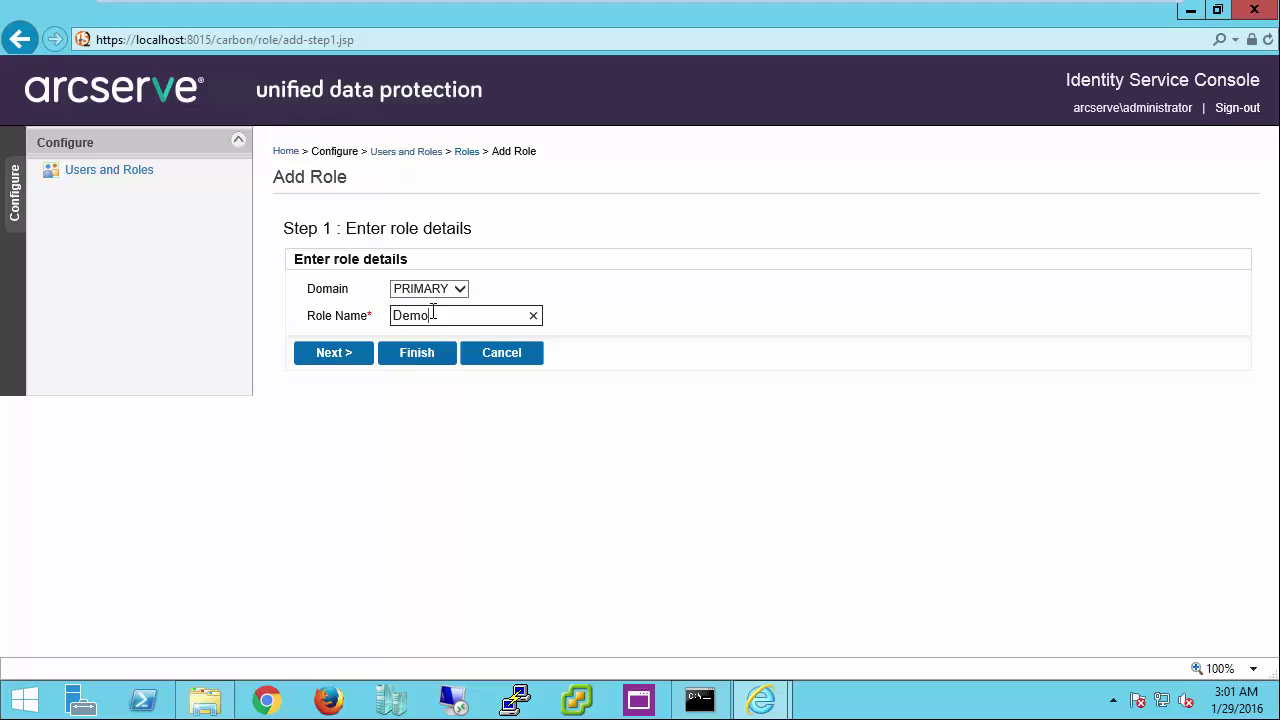
click(349, 359)
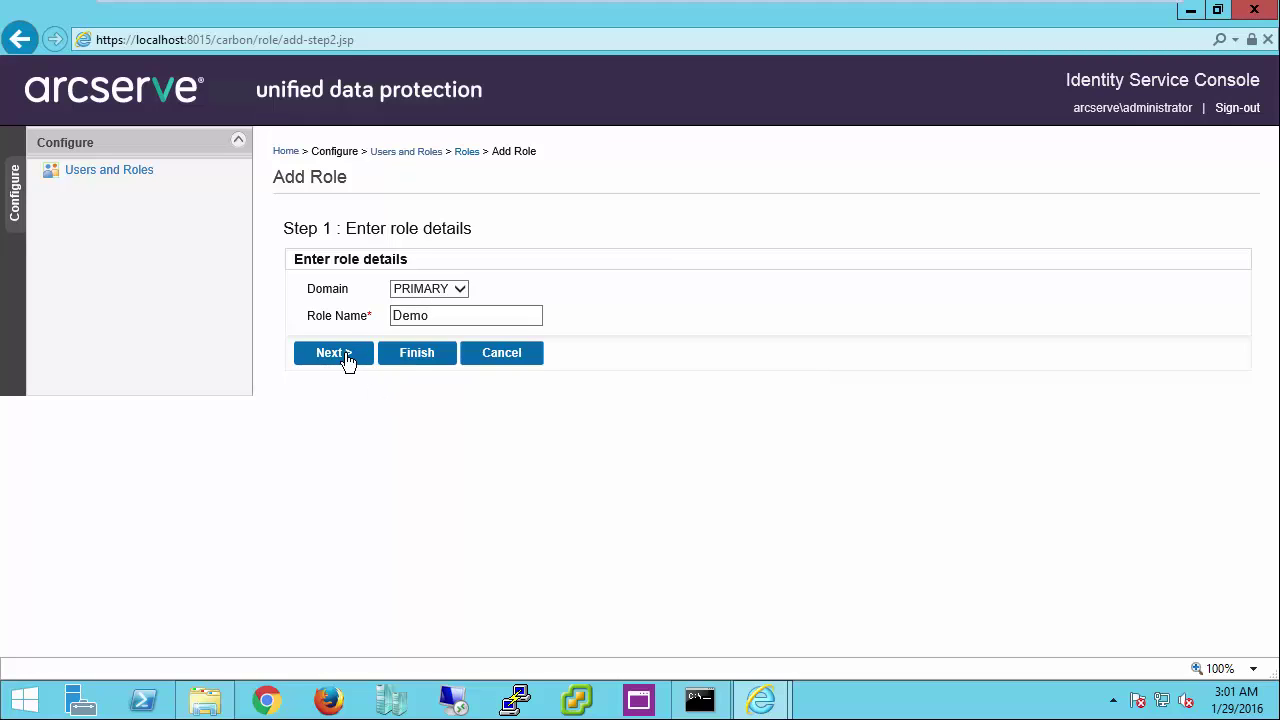
Step: Collapse the four permission groups, then re-expand Perform backups and Can configure system
click(345, 362)
click(345, 404)
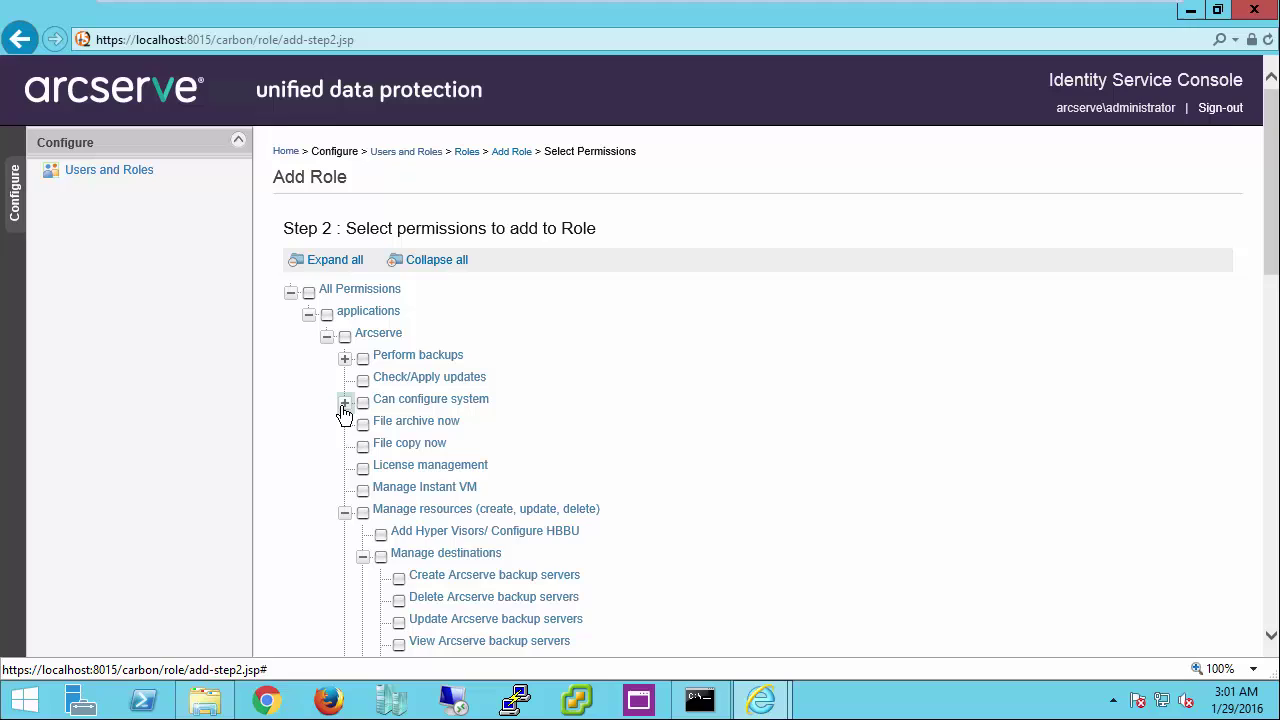
click(345, 514)
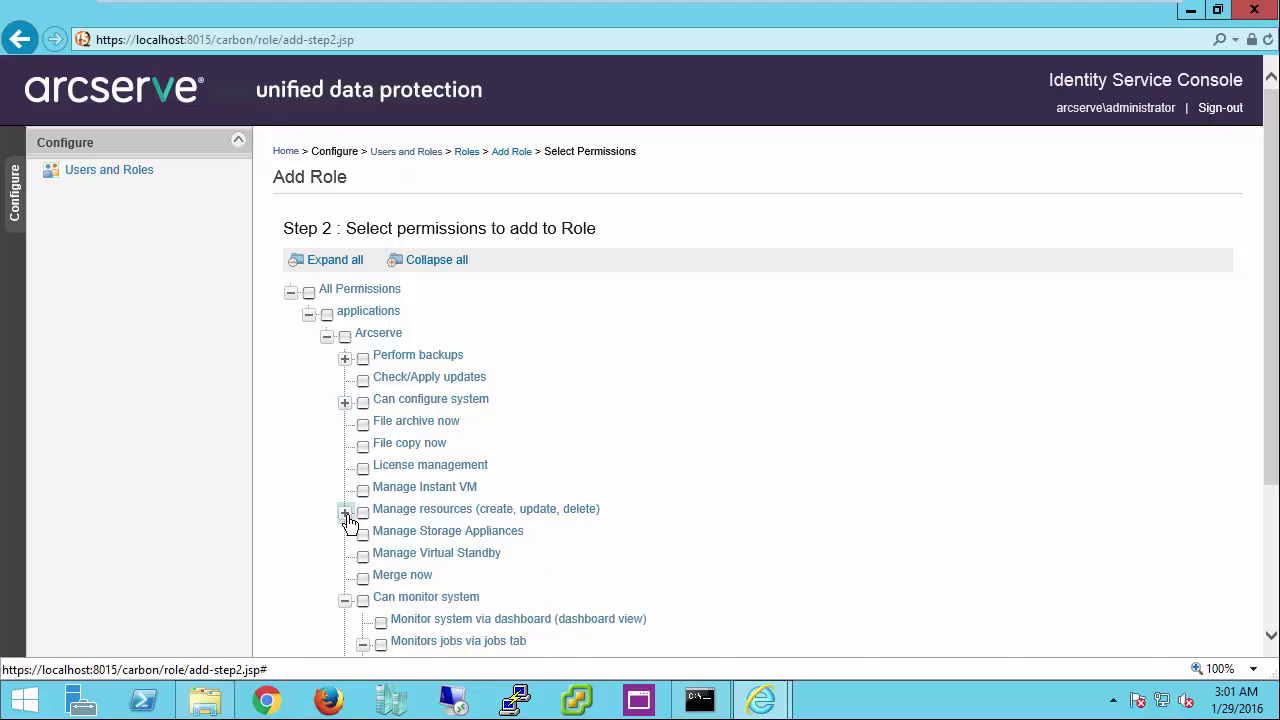
click(344, 601)
scroll(1272, 313, down, 2)
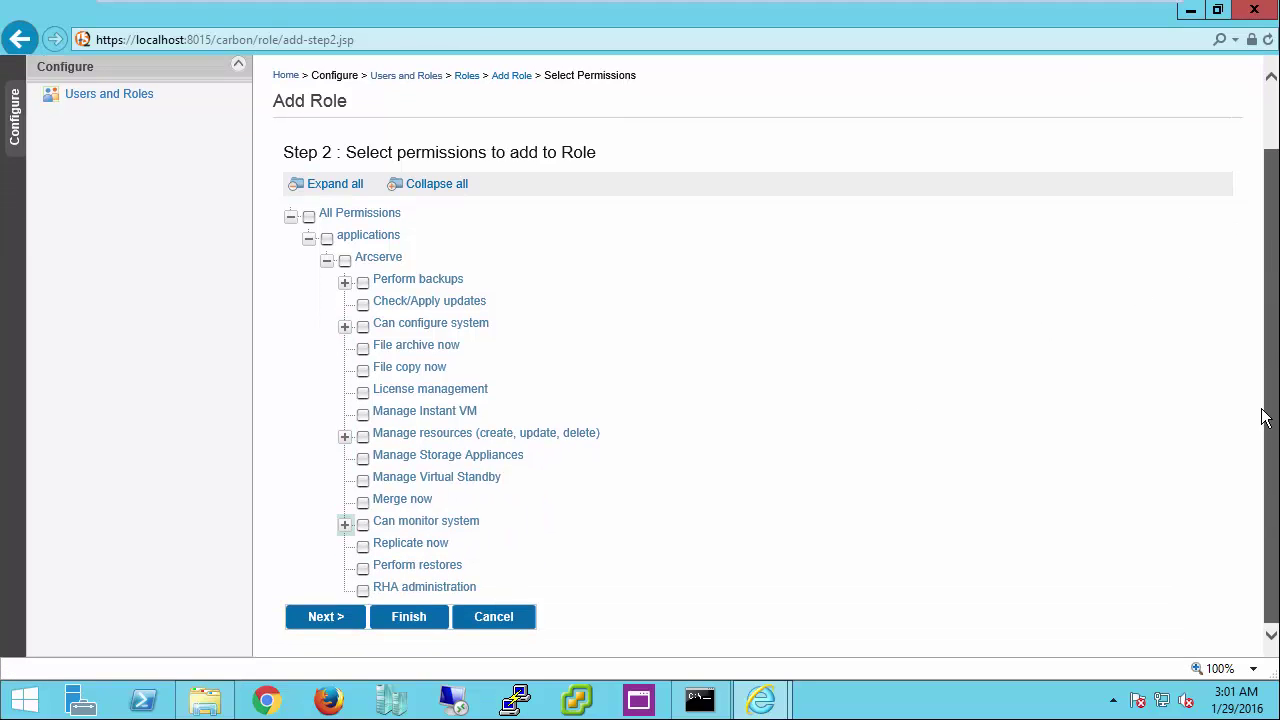
click(344, 283)
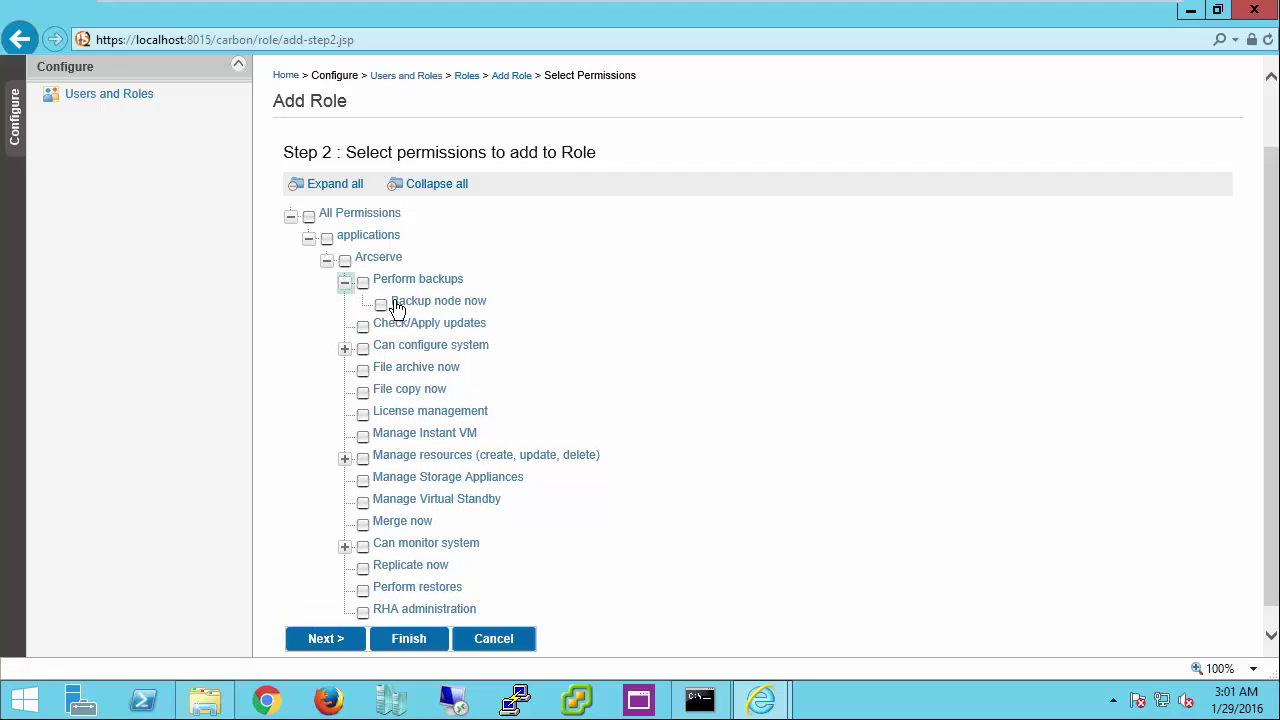
click(344, 348)
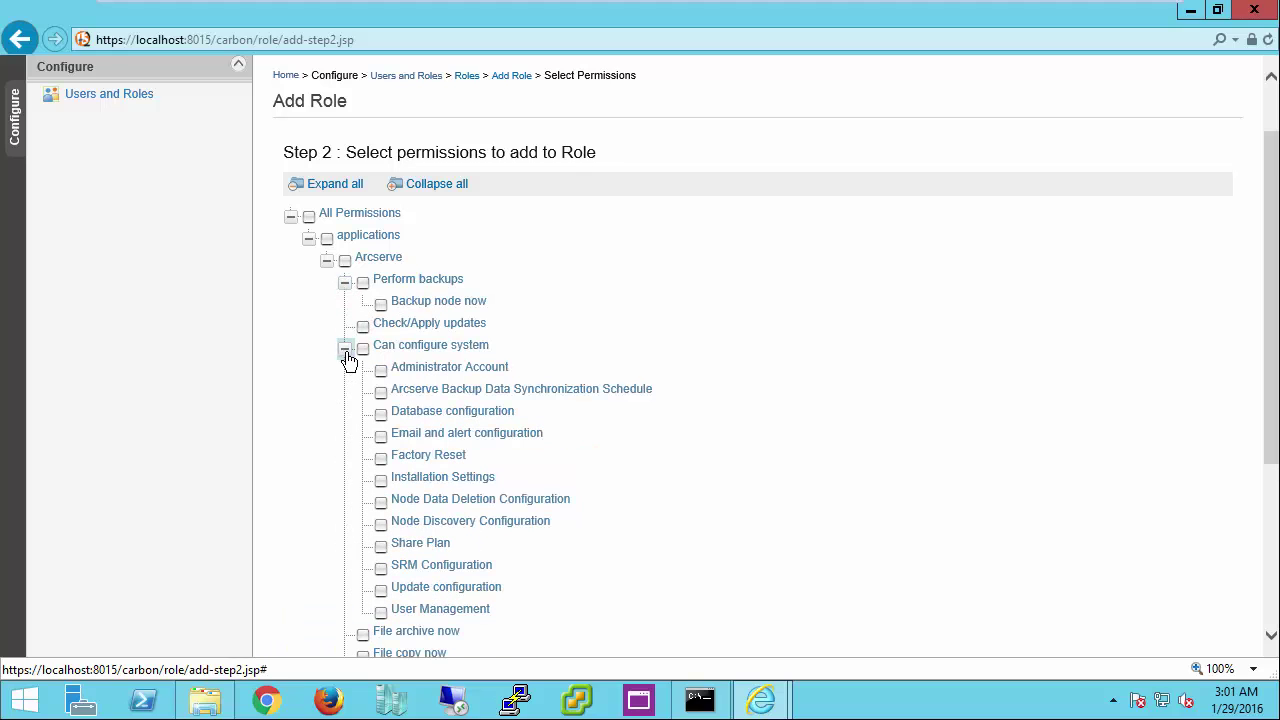
Step: Tick Perform backups, Installation Settings, Factory Reset and Data Synchronization Schedule, then clear them all
click(362, 284)
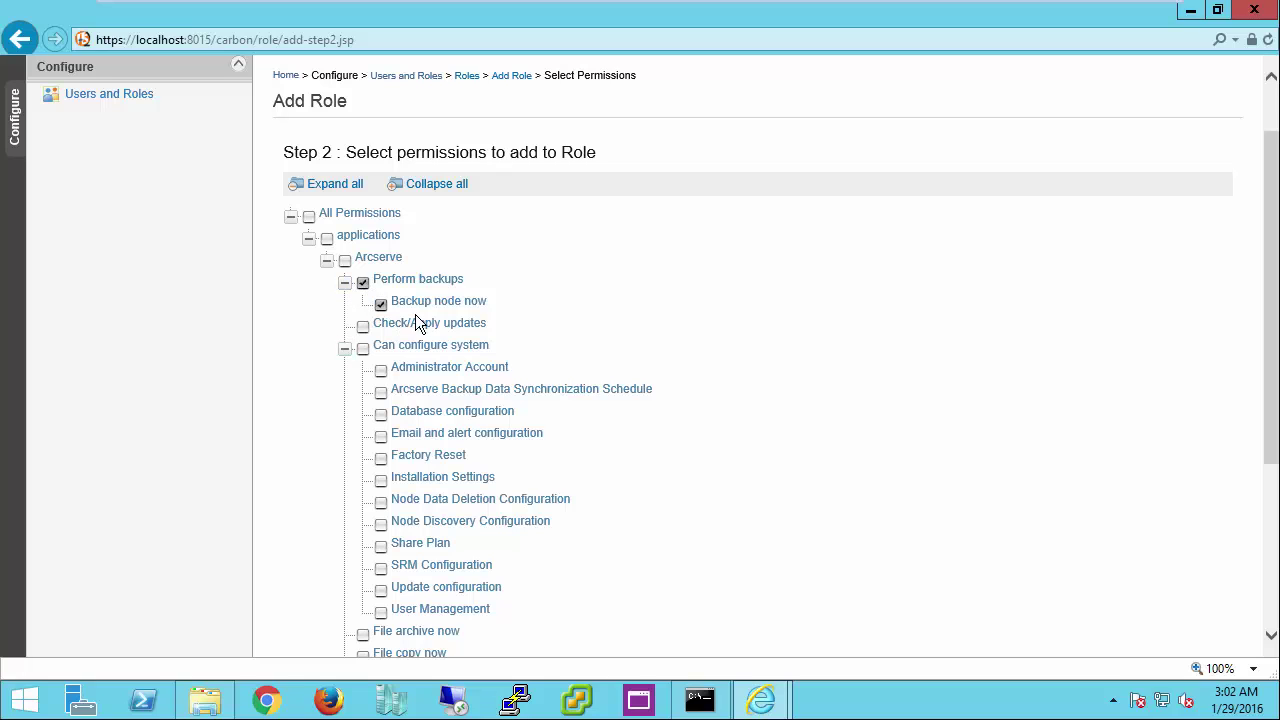
click(363, 285)
click(381, 480)
click(381, 458)
click(381, 392)
click(381, 480)
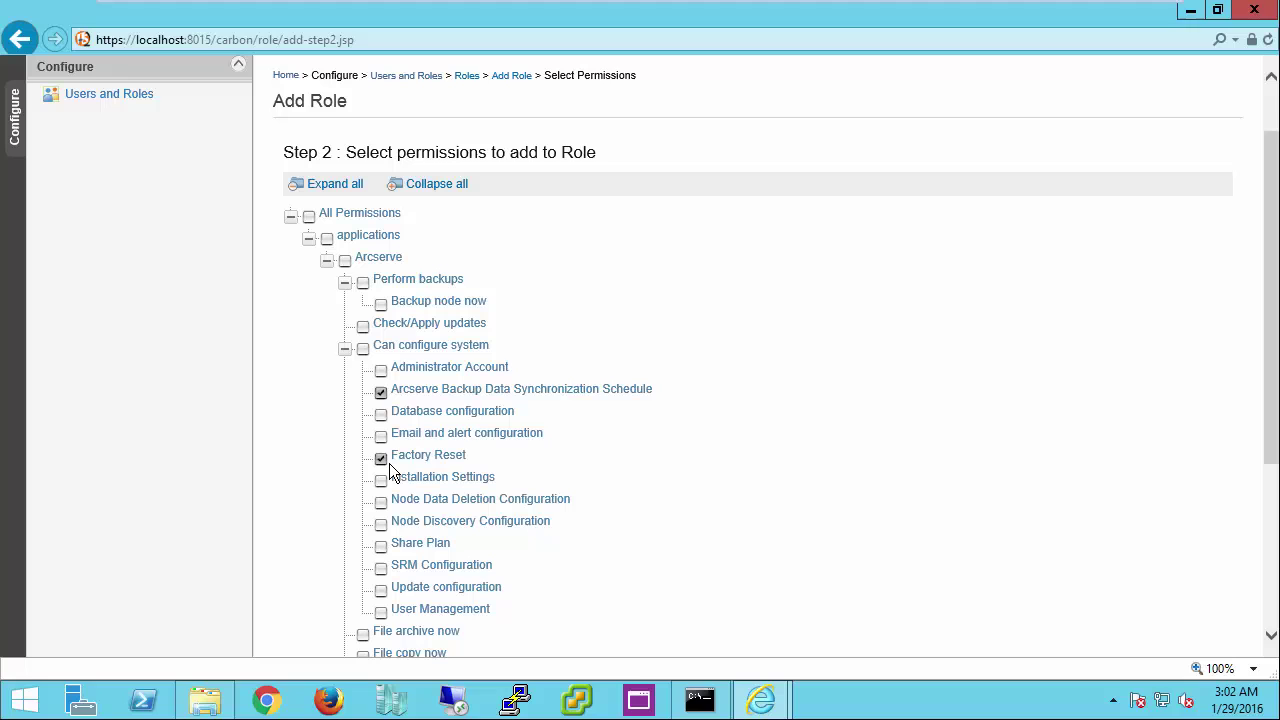
click(381, 458)
click(381, 392)
drag(1275, 443, 1262, 650)
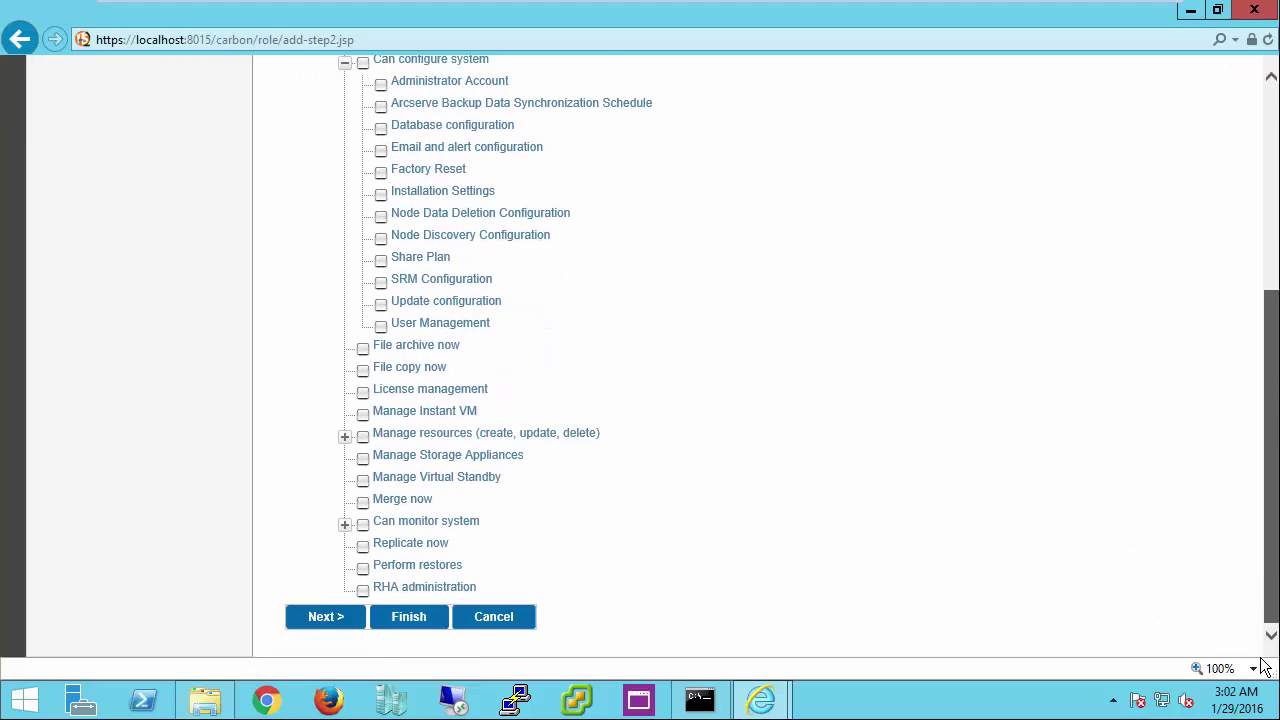
Step: Proceed to Step 3 and finish the Demo role with no users selected
click(330, 617)
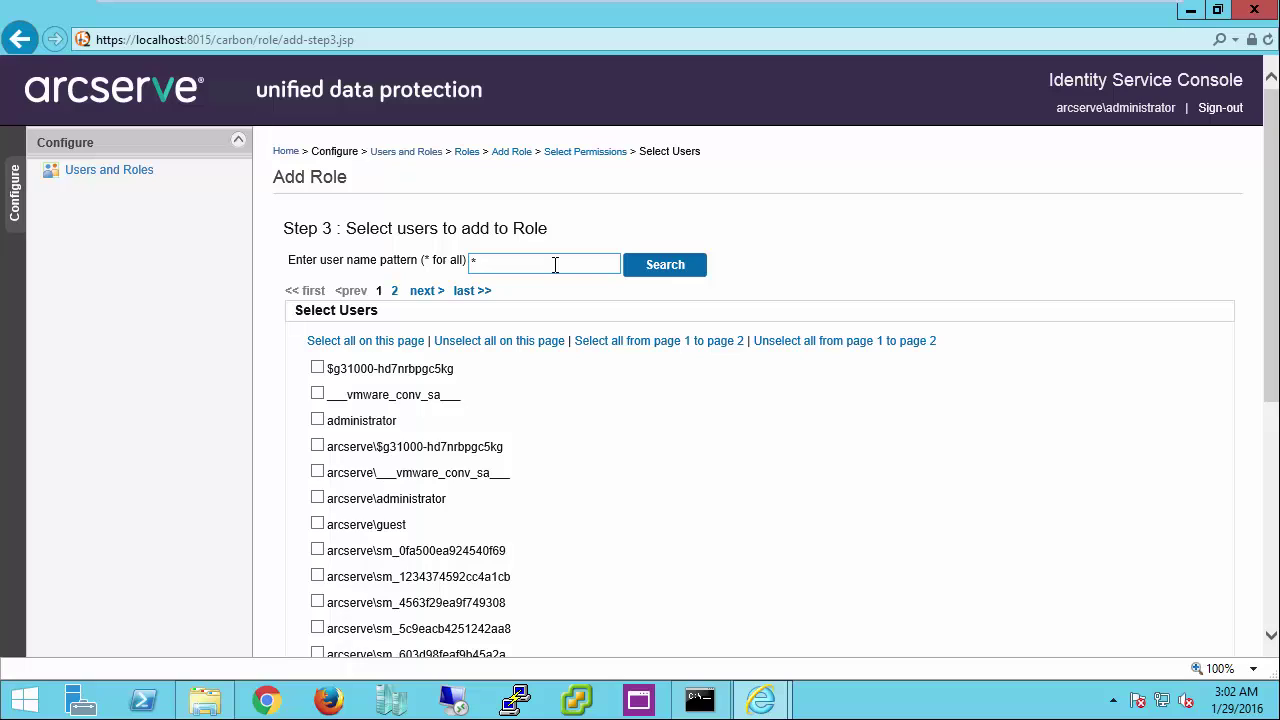
drag(1272, 380, 1272, 602)
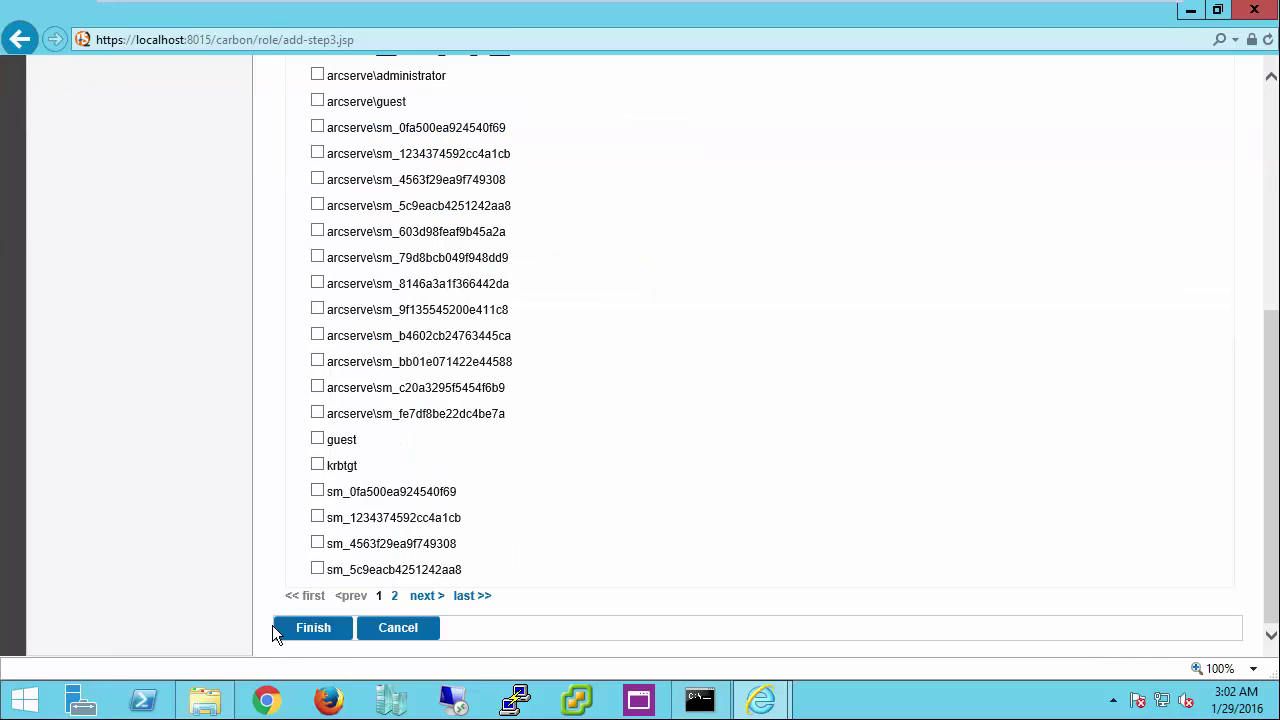
click(297, 632)
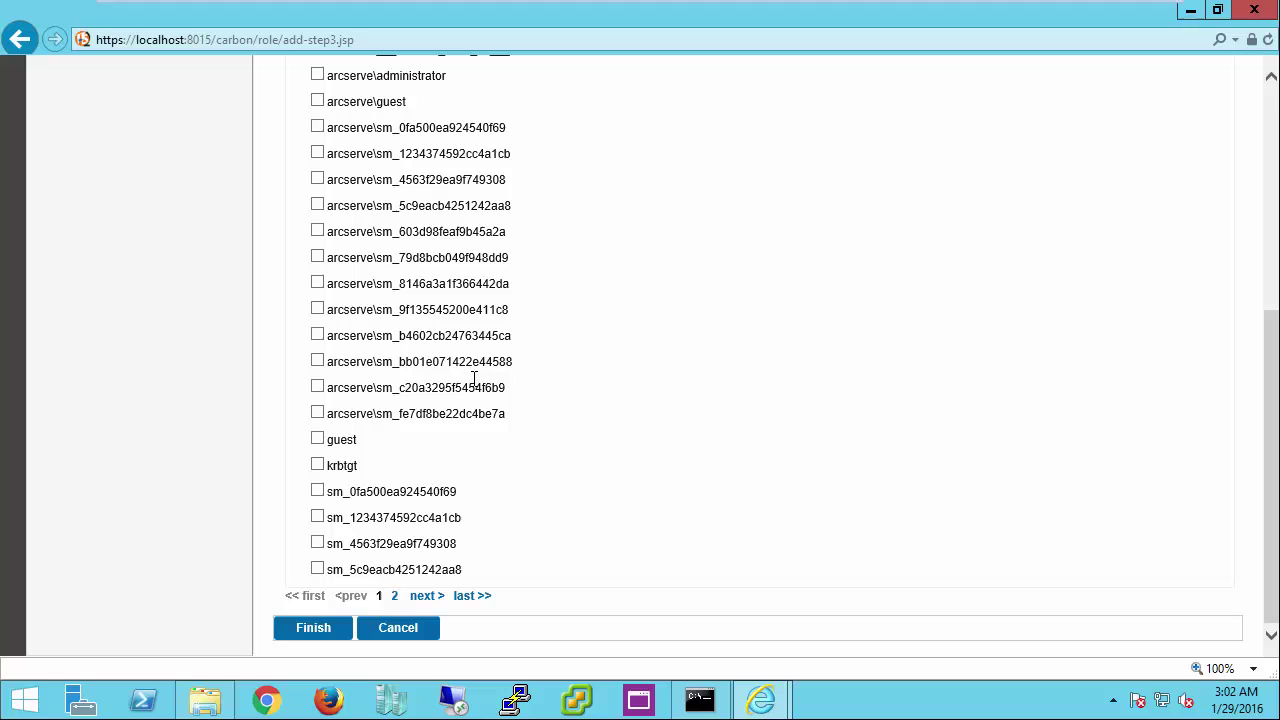